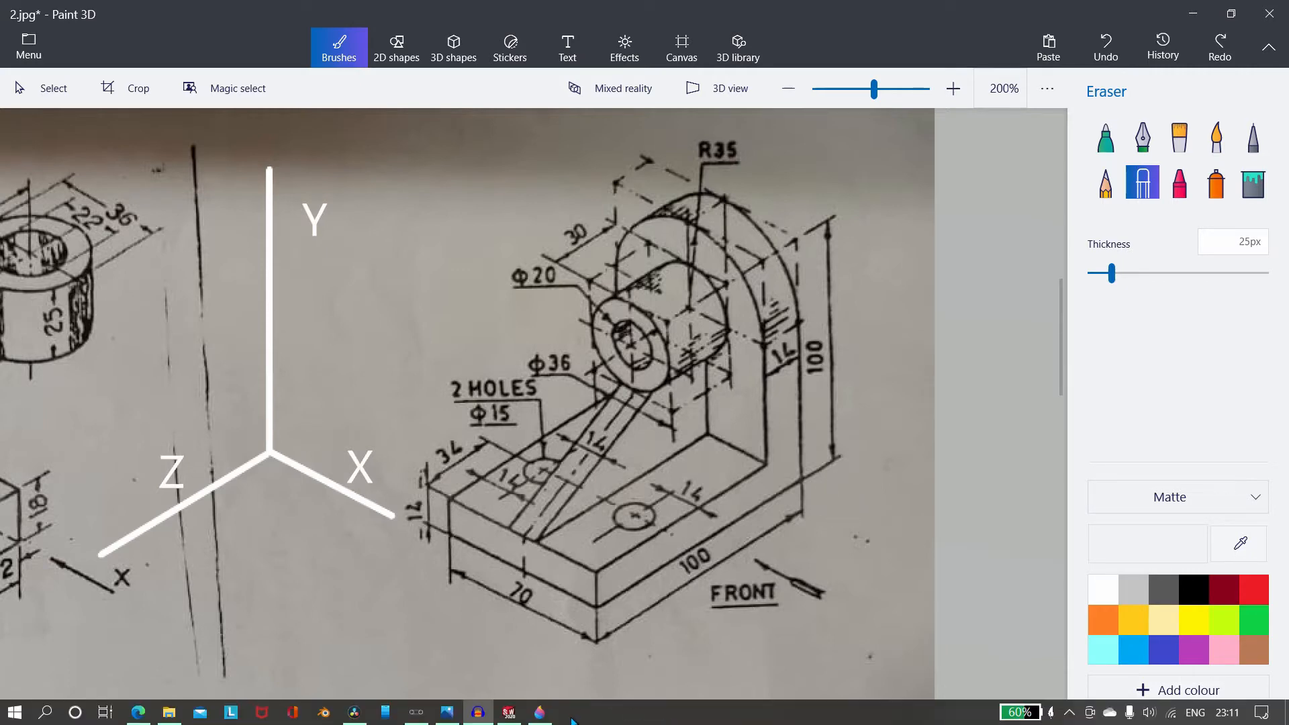
# Step: Switch from the reference drawing to SOLIDWORKS and create a new part document
pyautogui.click(511, 714)
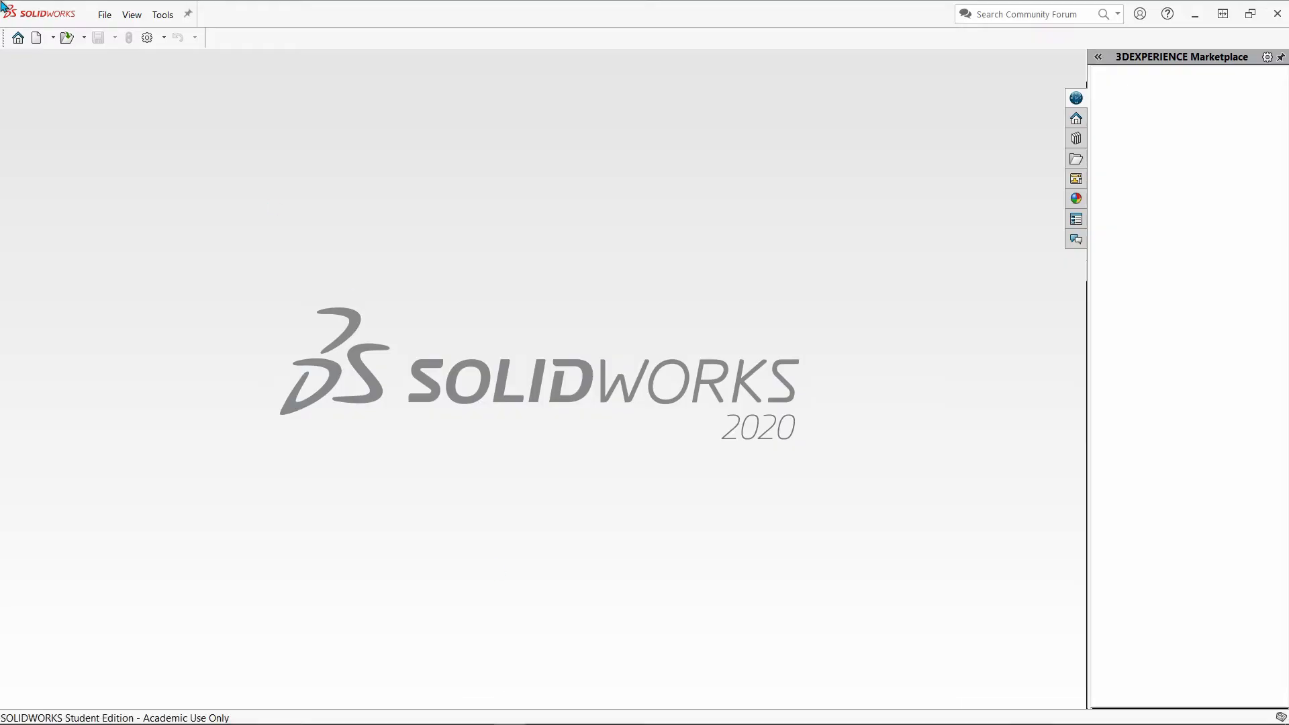
pyautogui.click(35, 39)
pyautogui.click(338, 316)
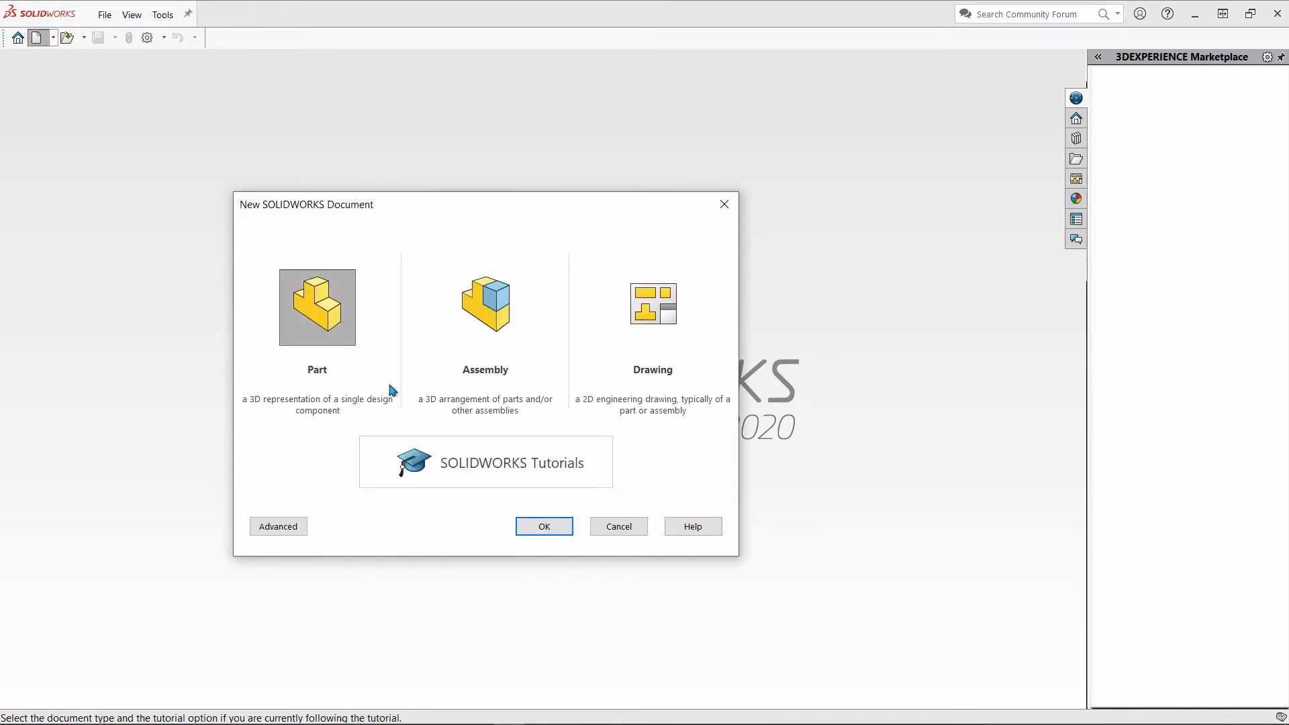
pyautogui.click(543, 526)
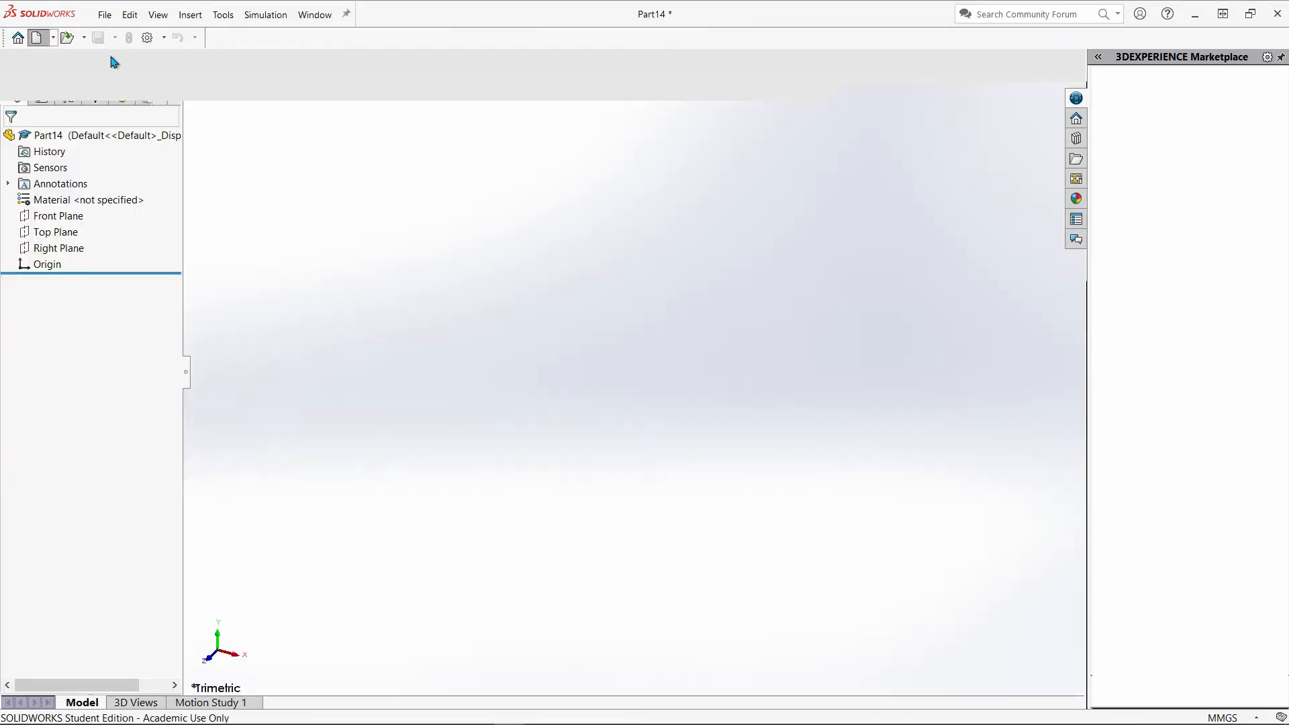
# Step: Start a new sketch on the Front Plane
pyautogui.click(73, 89)
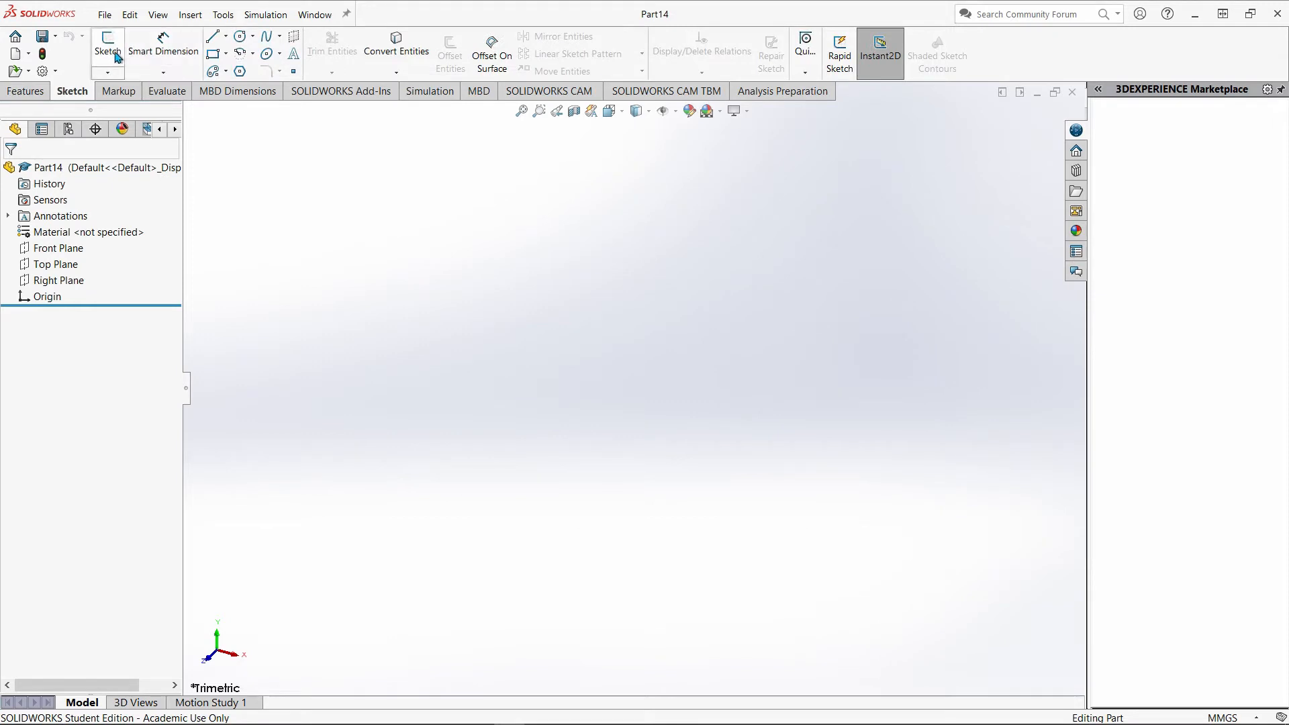
pyautogui.click(108, 44)
pyautogui.click(449, 215)
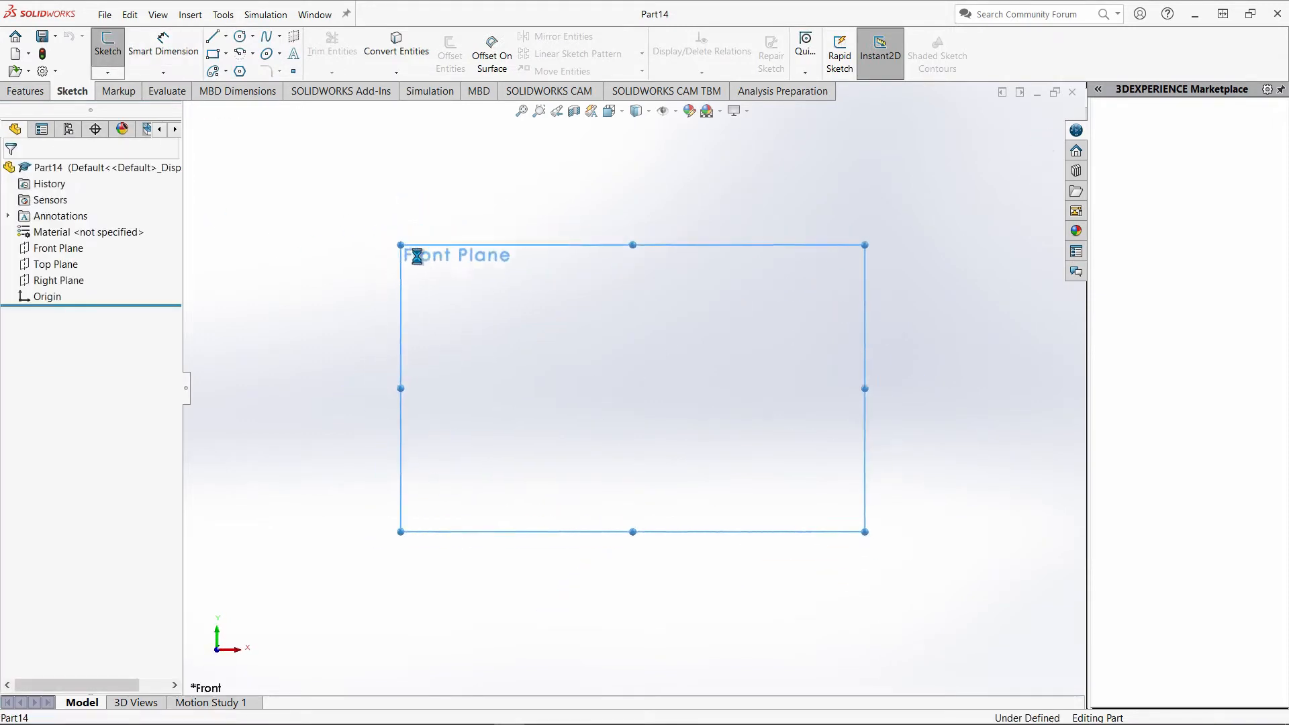
# Step: Sketch a closed L-shaped profile about 62 mm wide and 73 mm high with its outer corner at the origin, and delete the stray point beside it
pyautogui.click(212, 38)
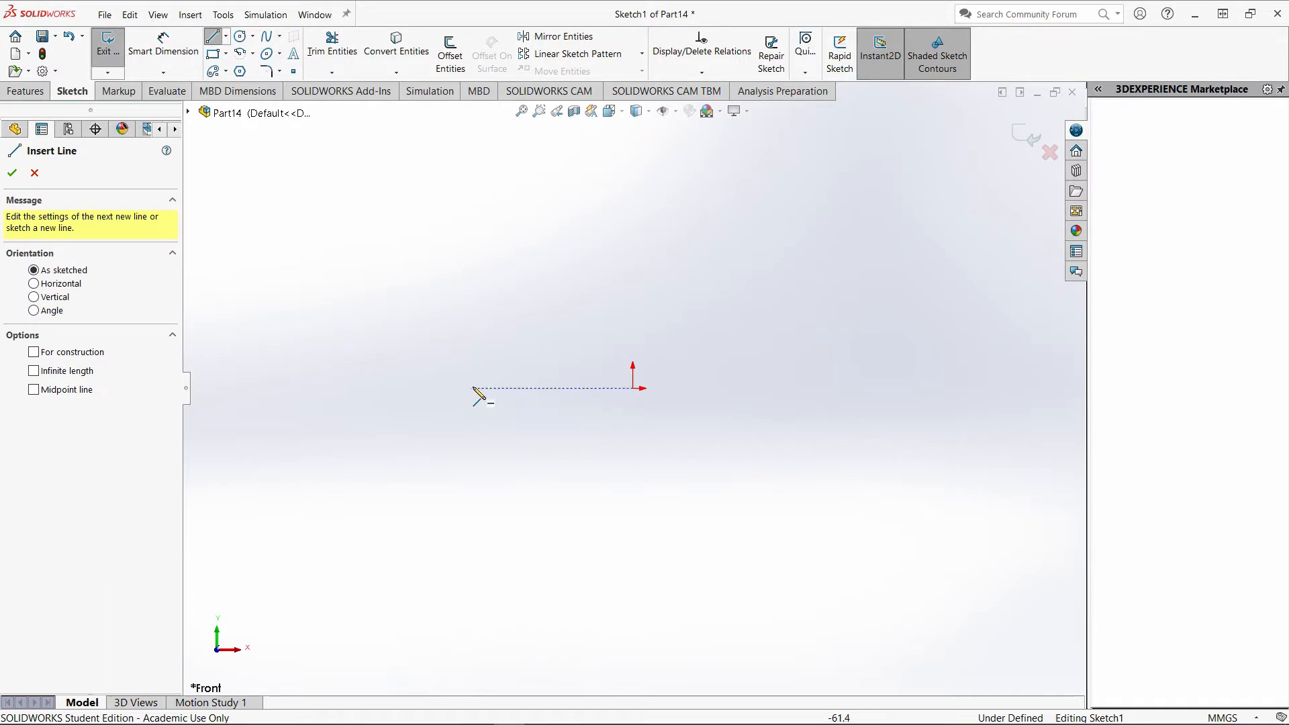
pyautogui.moveTo(472, 388); pyautogui.dragTo(633, 388)
pyautogui.click(633, 388)
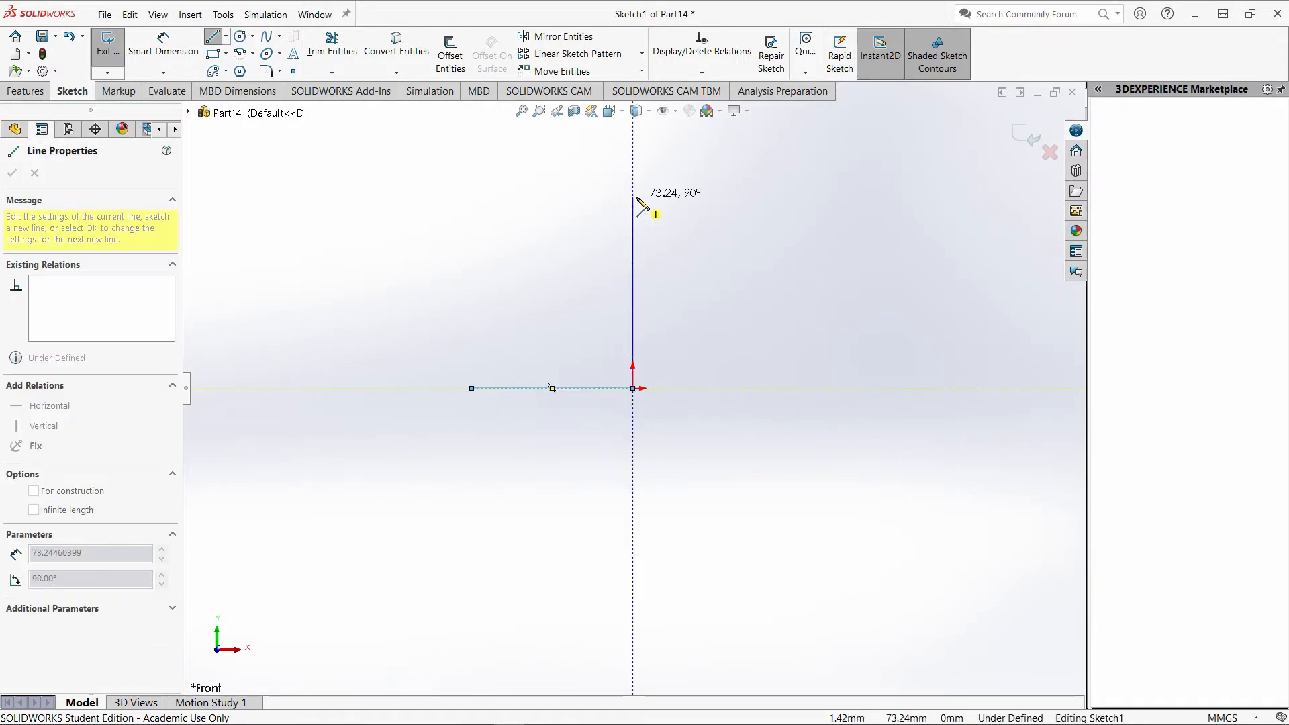
pyautogui.click(633, 197)
pyautogui.click(586, 196)
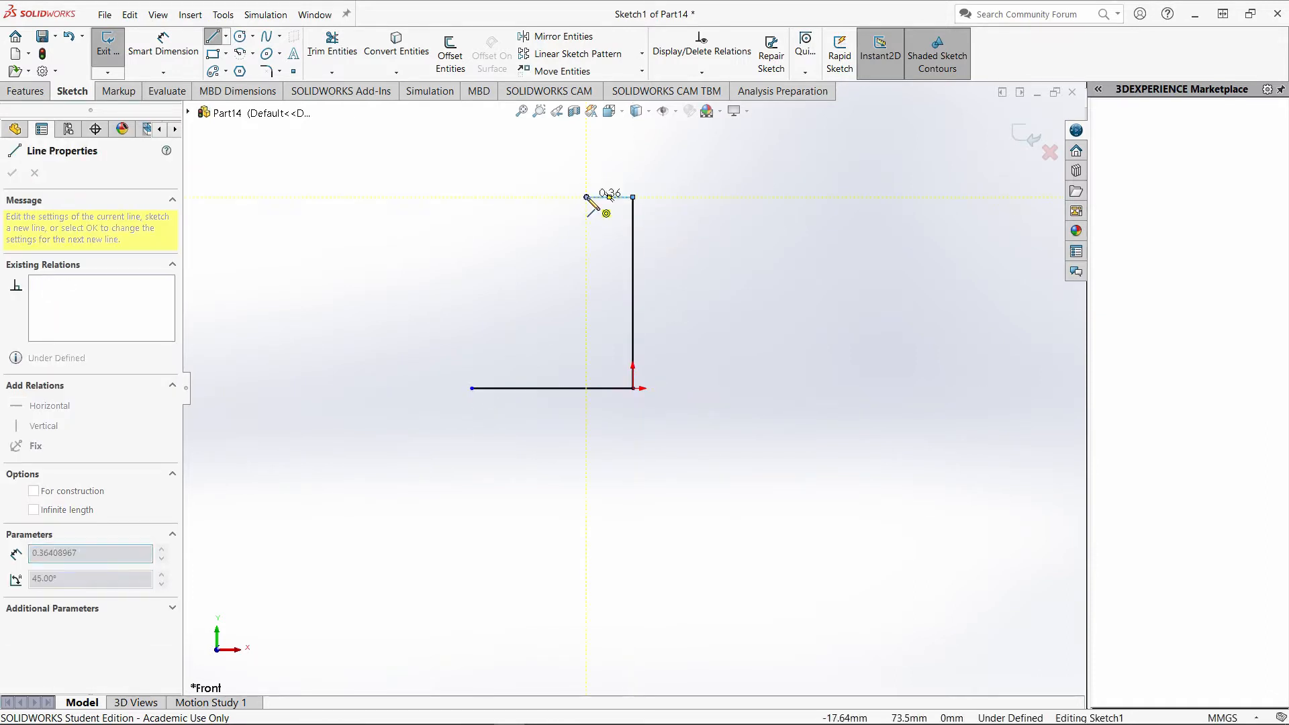
pyautogui.click(586, 340)
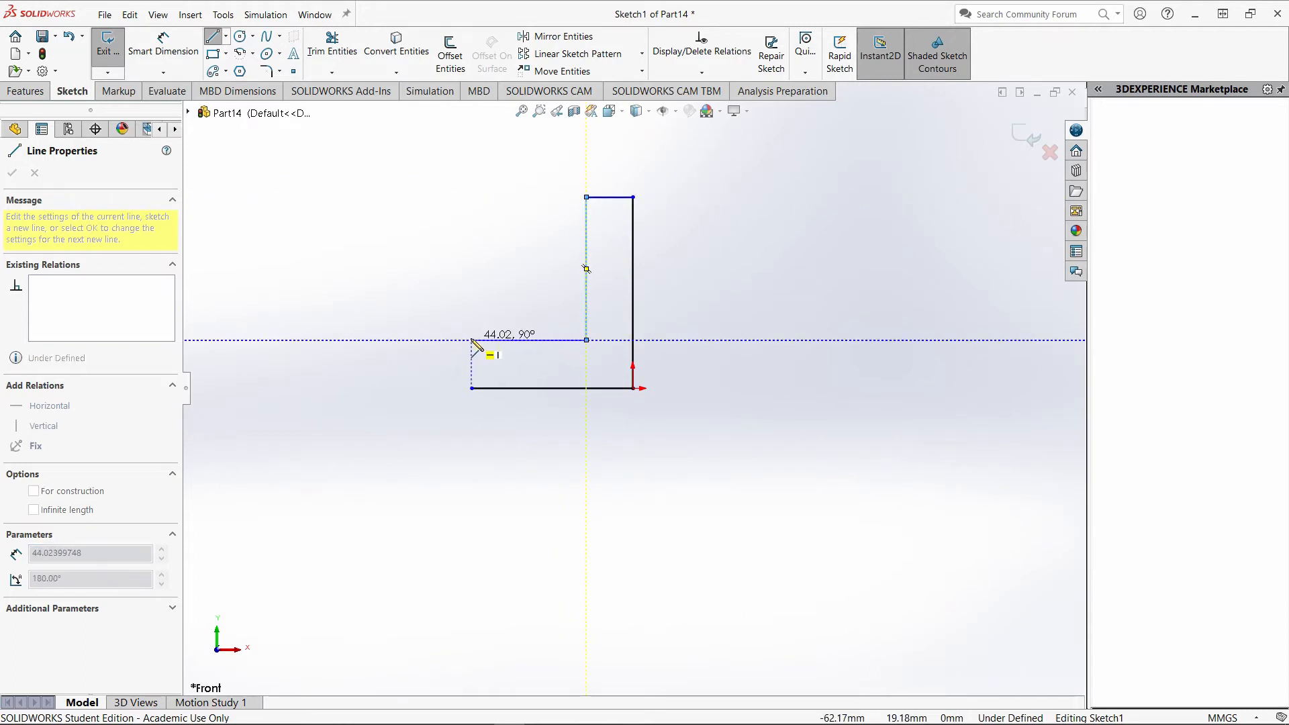
pyautogui.click(472, 341)
pyautogui.click(471, 387)
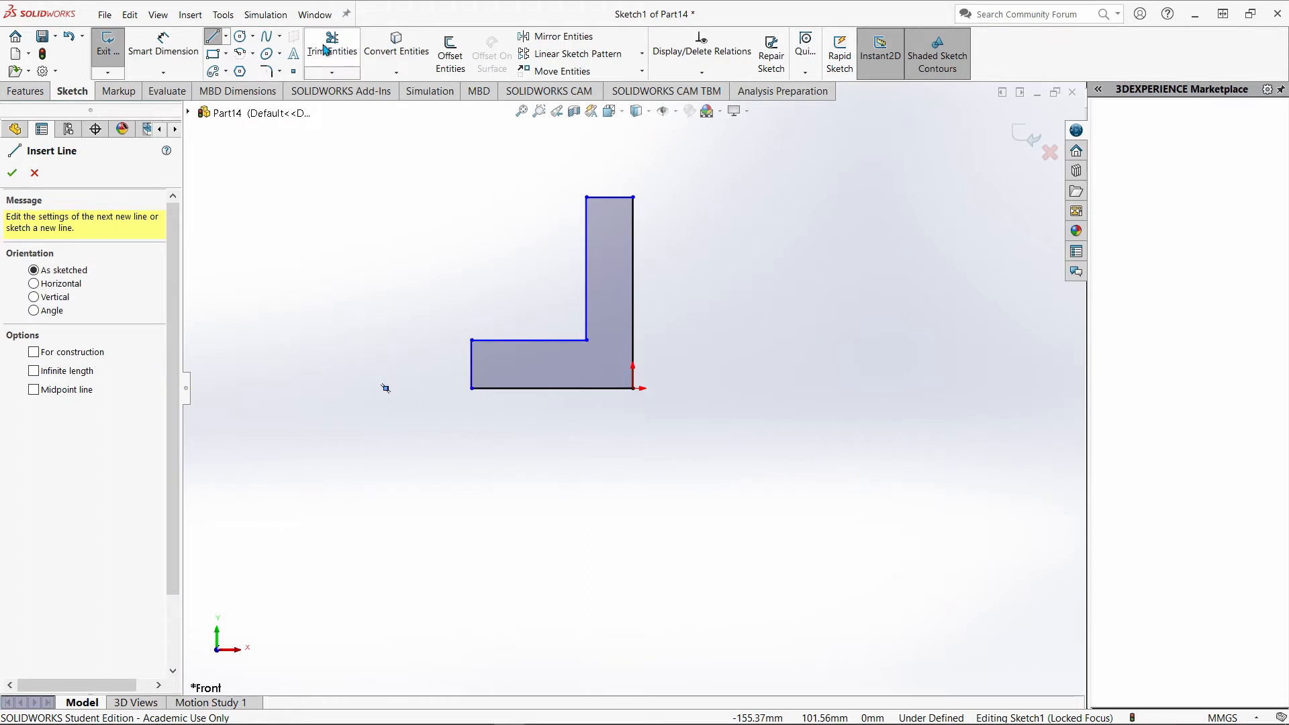
pyautogui.press('Escape')
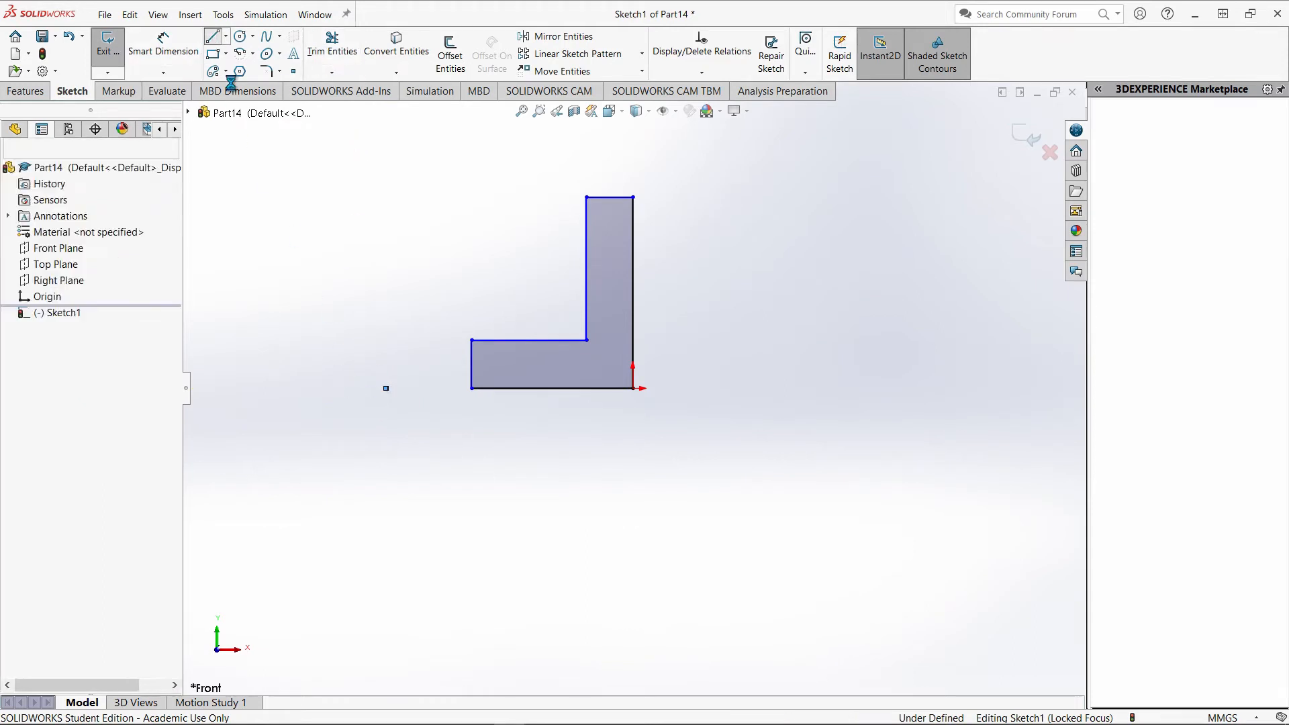
pyautogui.moveTo(335, 359); pyautogui.dragTo(402, 415)
pyautogui.press('Delete')
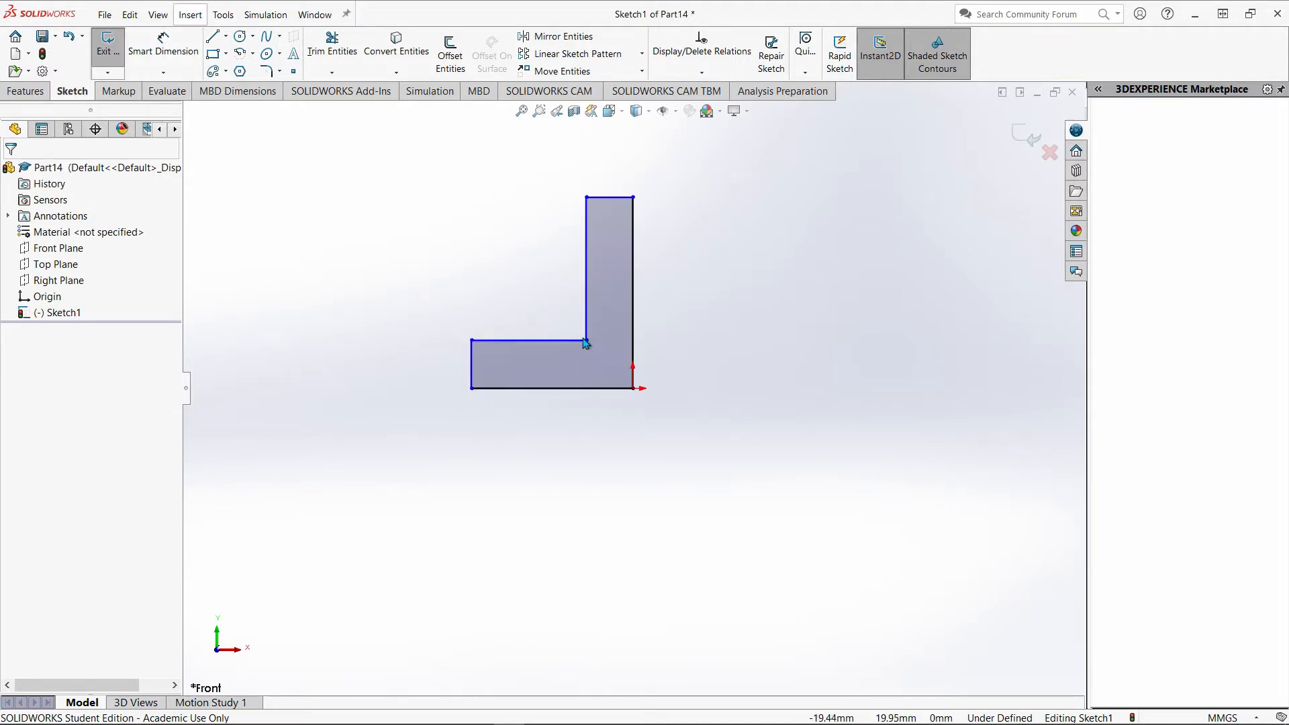
# Step: Consult the reference drawing in Paint 3D, return to SOLIDWORKS and dimension the L profile's bottom edge to 100 mm
pyautogui.scroll(-3, 586, 342)
pyautogui.scroll(-2, 586, 347)
pyautogui.scroll(4, 603, 348)
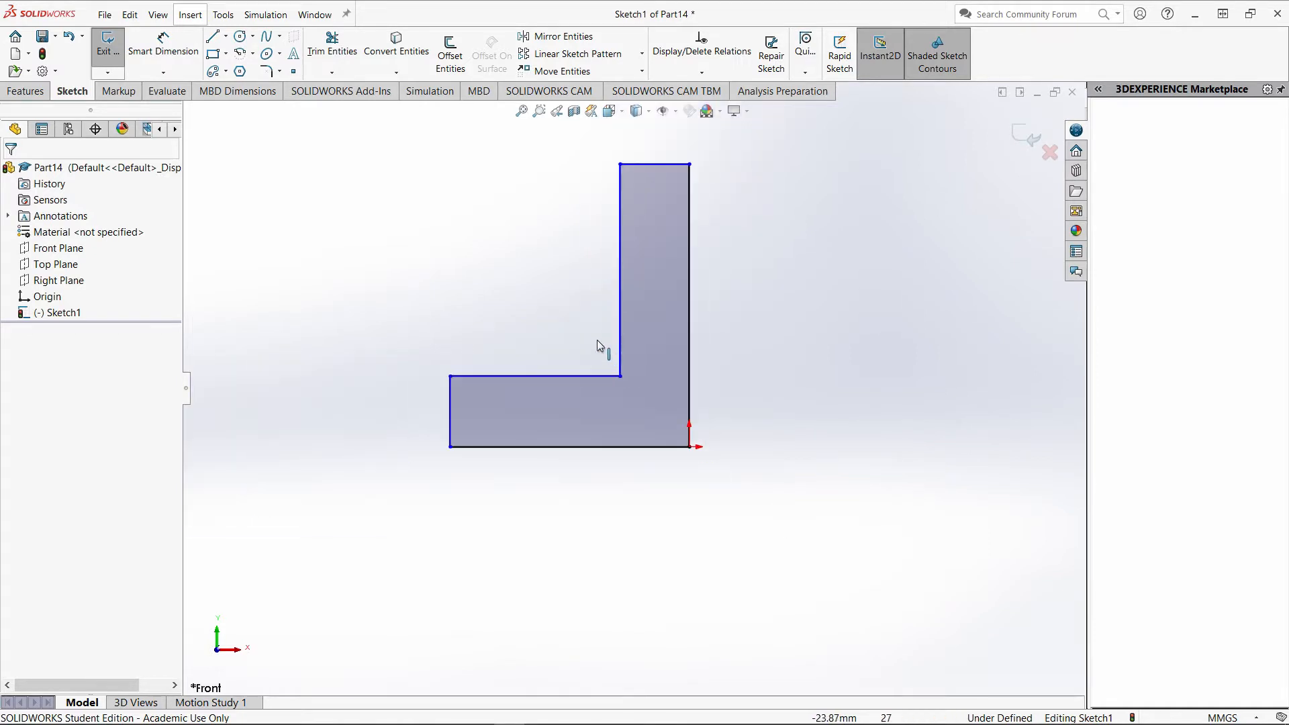
pyautogui.click(169, 45)
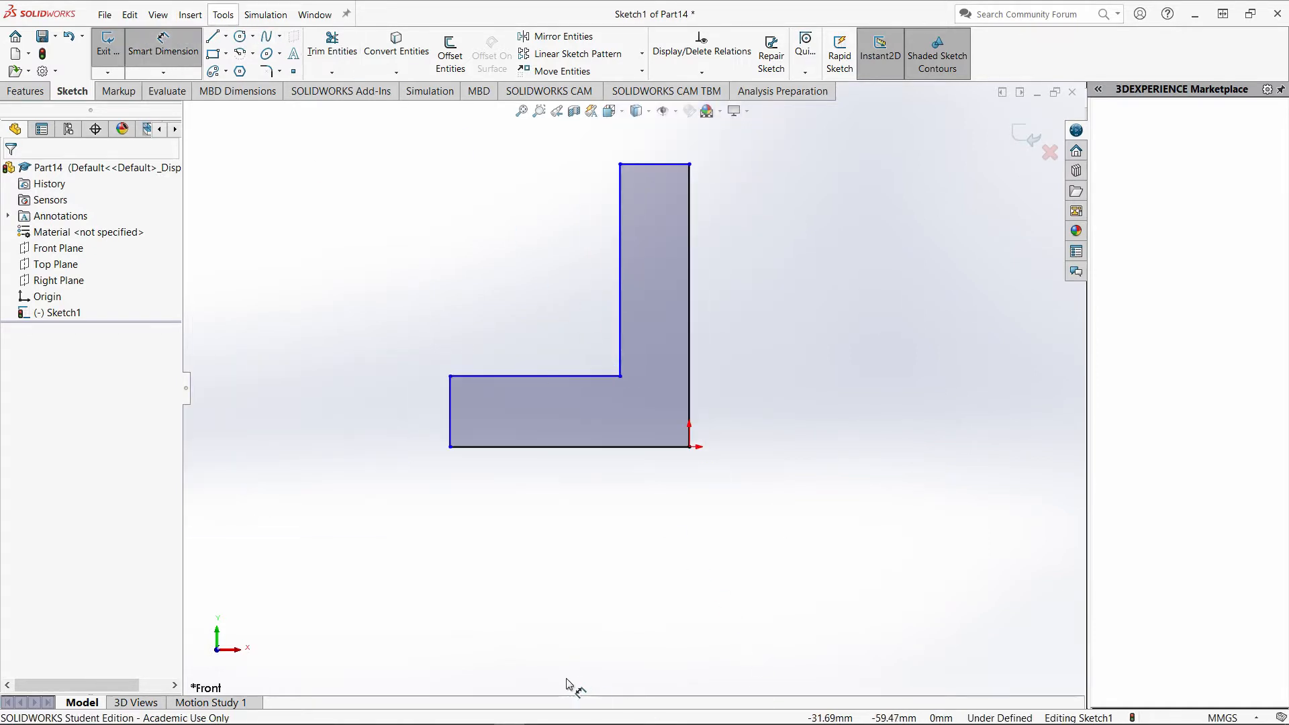
pyautogui.click(539, 713)
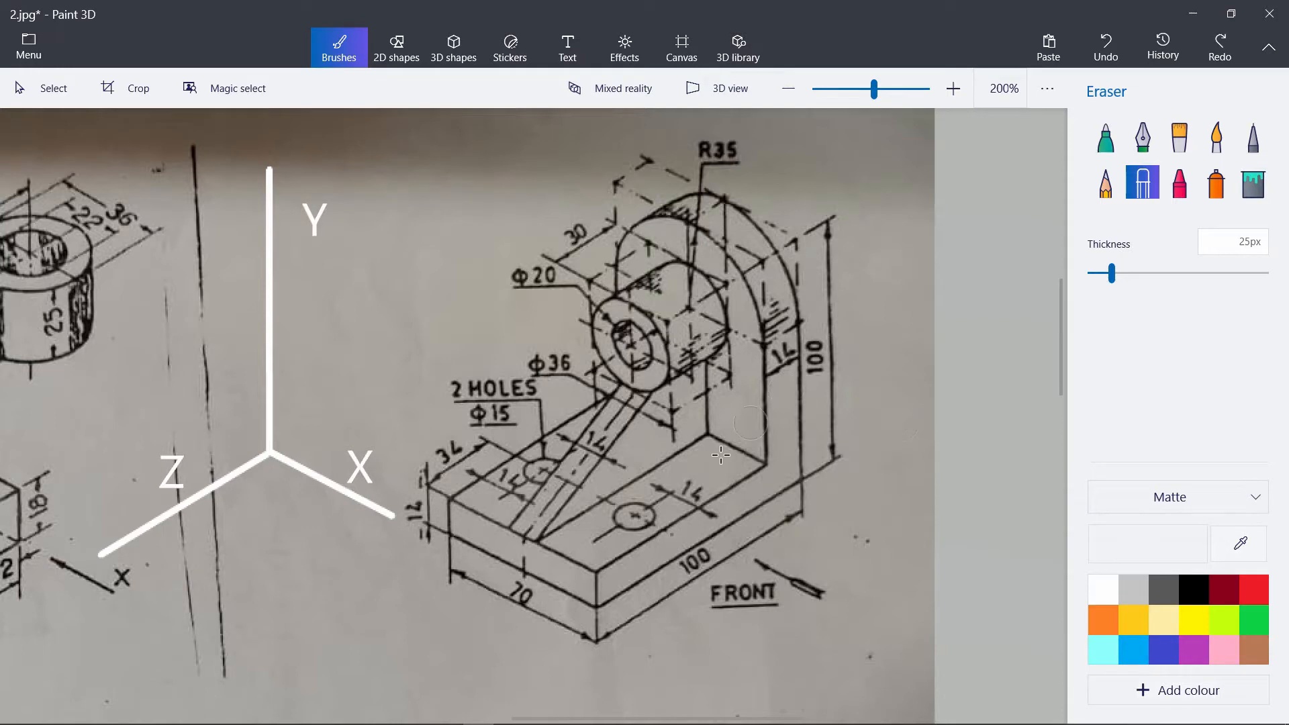
pyautogui.moveTo(578, 724)
pyautogui.moveTo(534, 720)
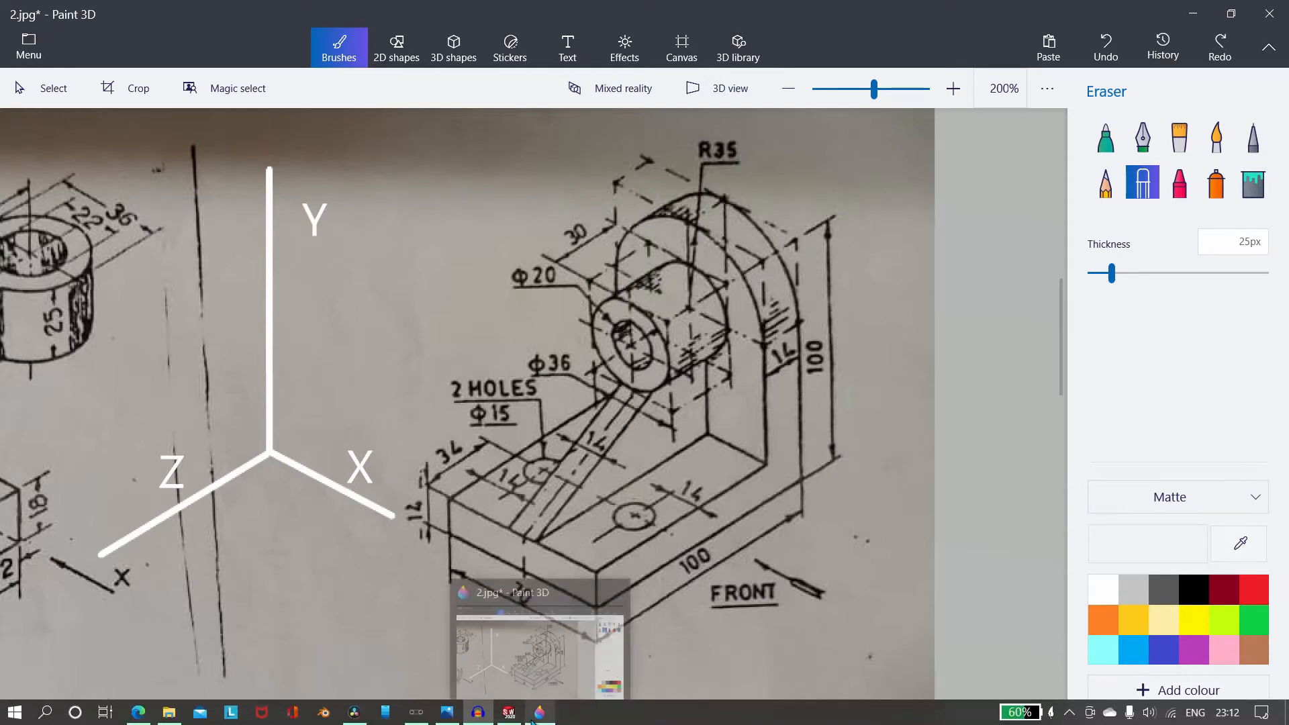
pyautogui.click(509, 713)
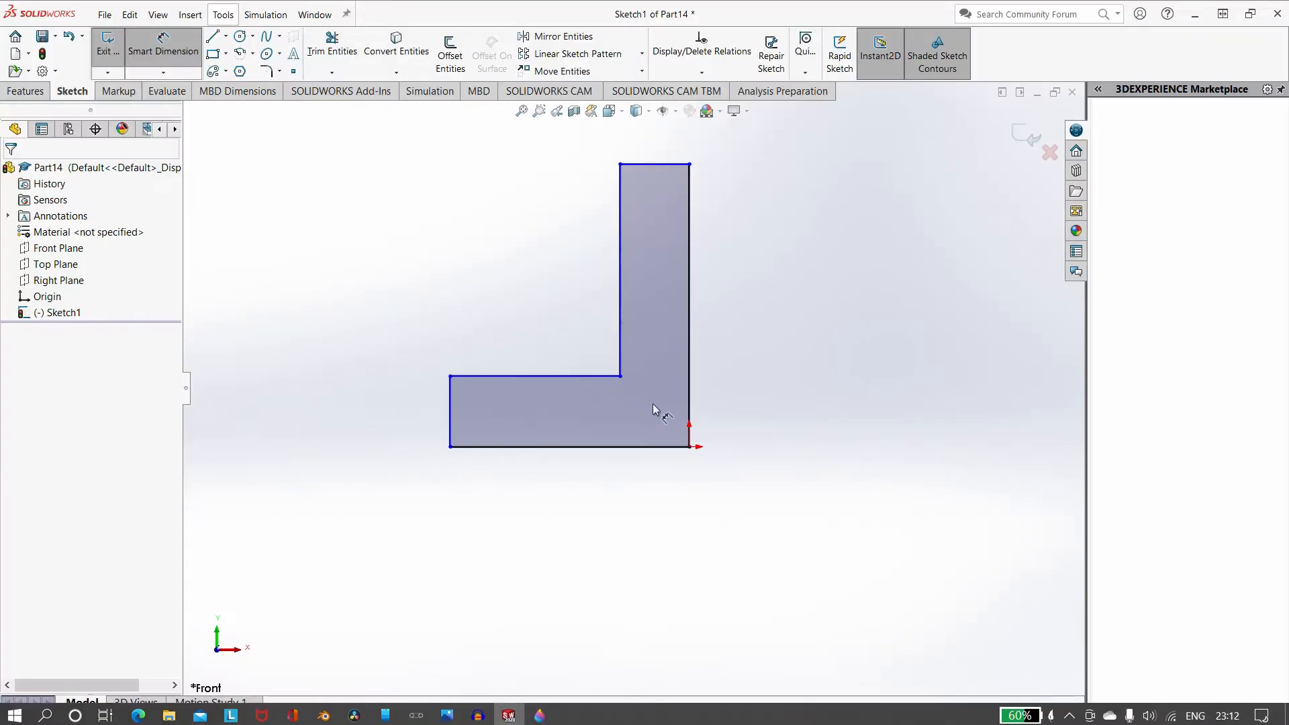
pyautogui.click(504, 447)
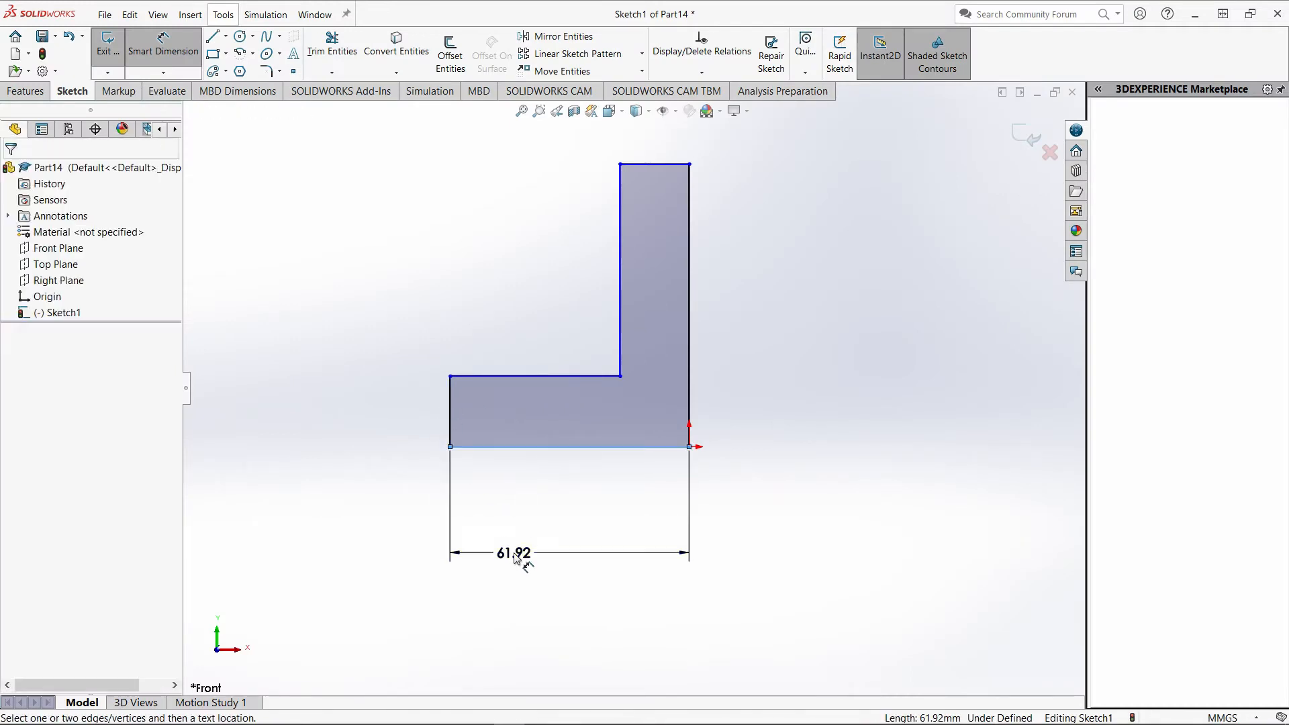
pyautogui.click(514, 553)
pyautogui.write('100')
pyautogui.press('Return')
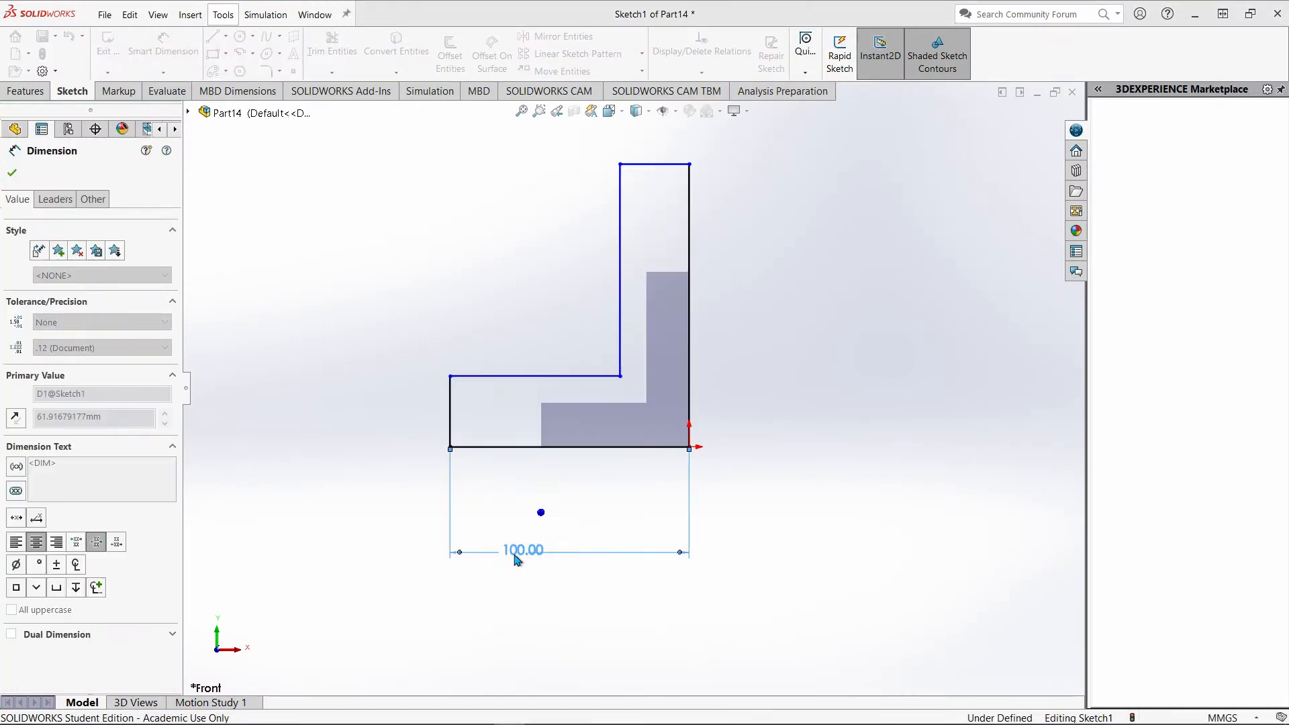
# Step: Dimension the L profile's outer vertical edge to 100 mm
pyautogui.click(690, 314)
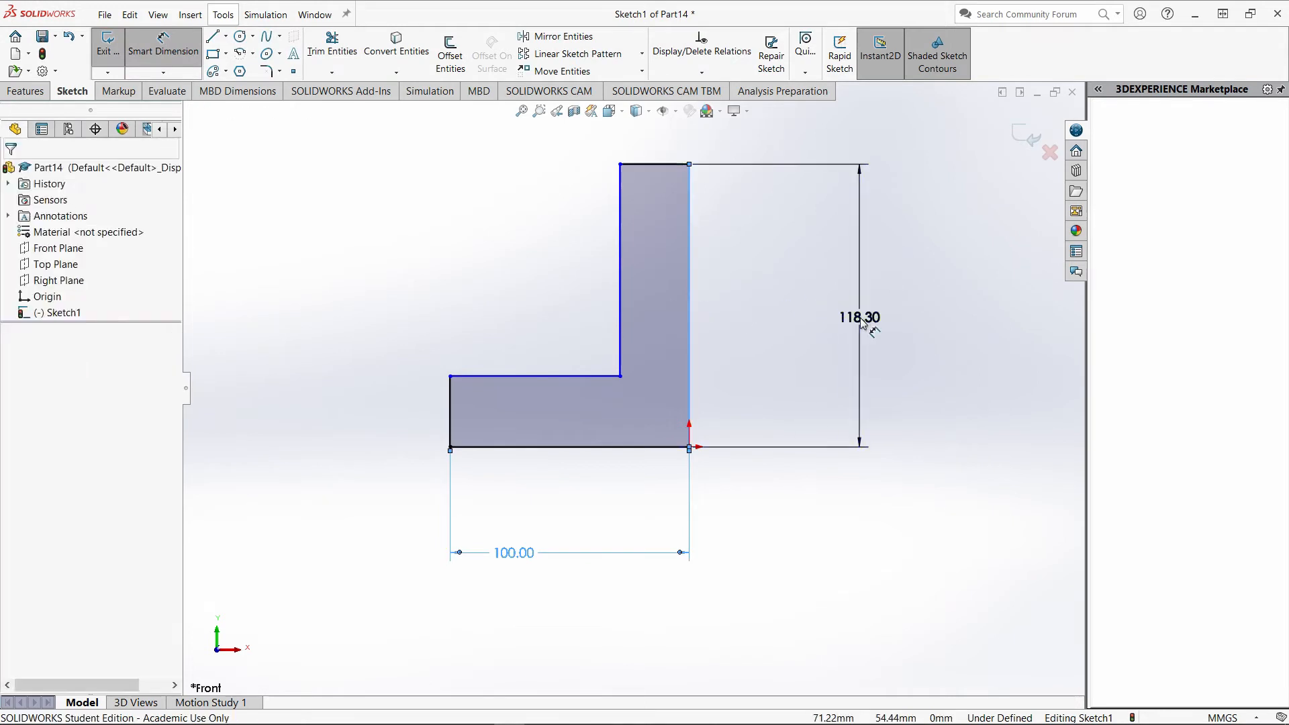
pyautogui.click(859, 318)
pyautogui.write('100')
pyautogui.press('Return')
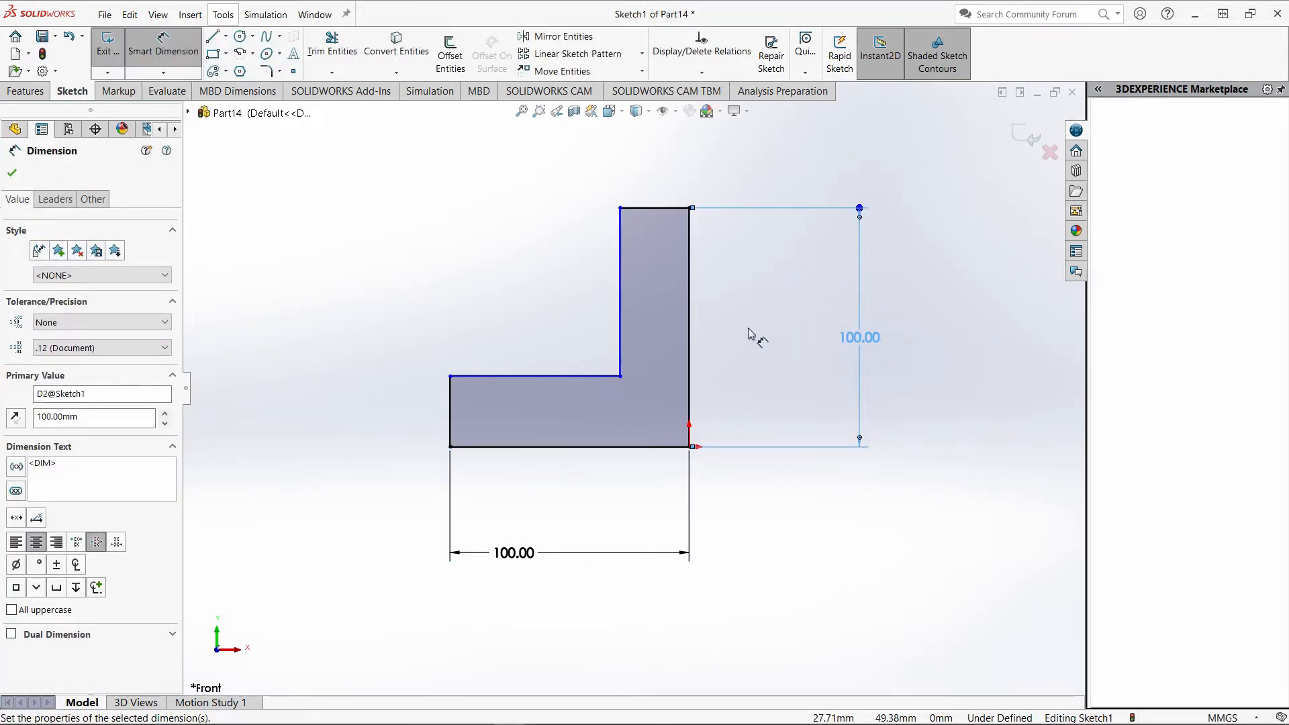
# Step: Dimension the short end edge of the L profile's horizontal leg to a thickness of 14 mm
pyautogui.click(453, 440)
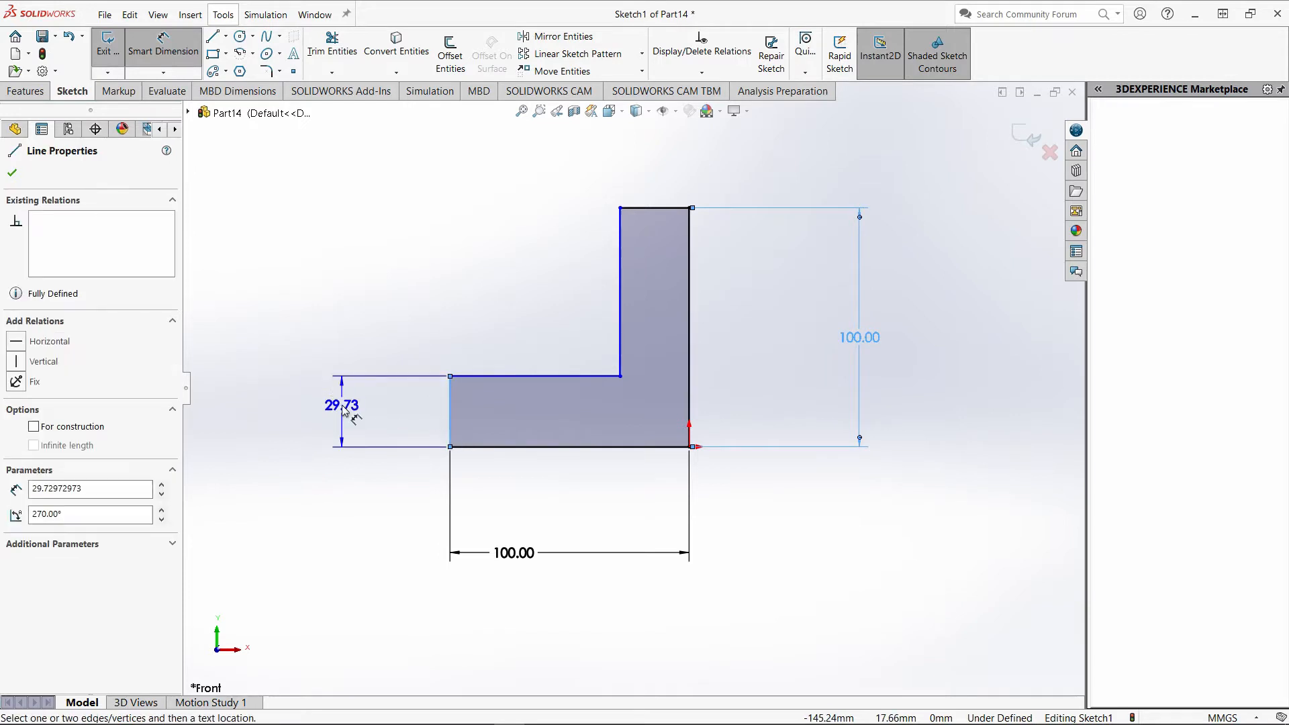
pyautogui.click(341, 409)
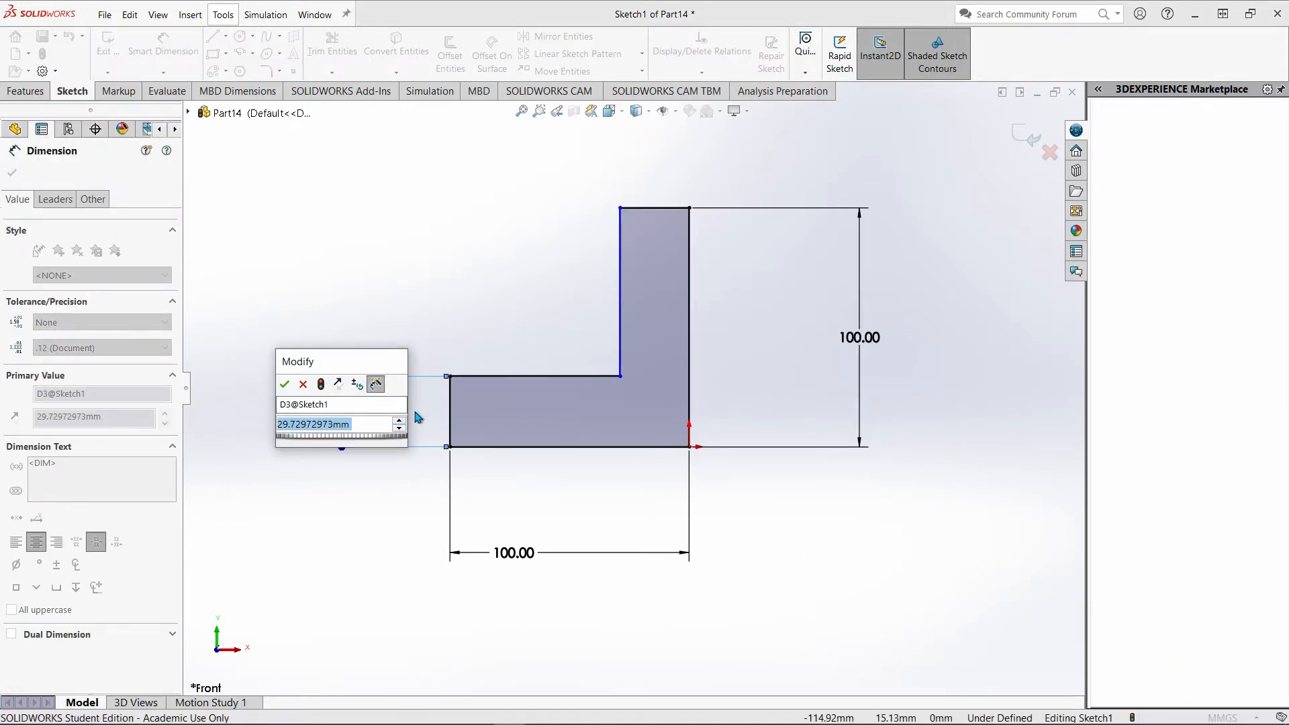
pyautogui.write('14')
pyautogui.press('Return')
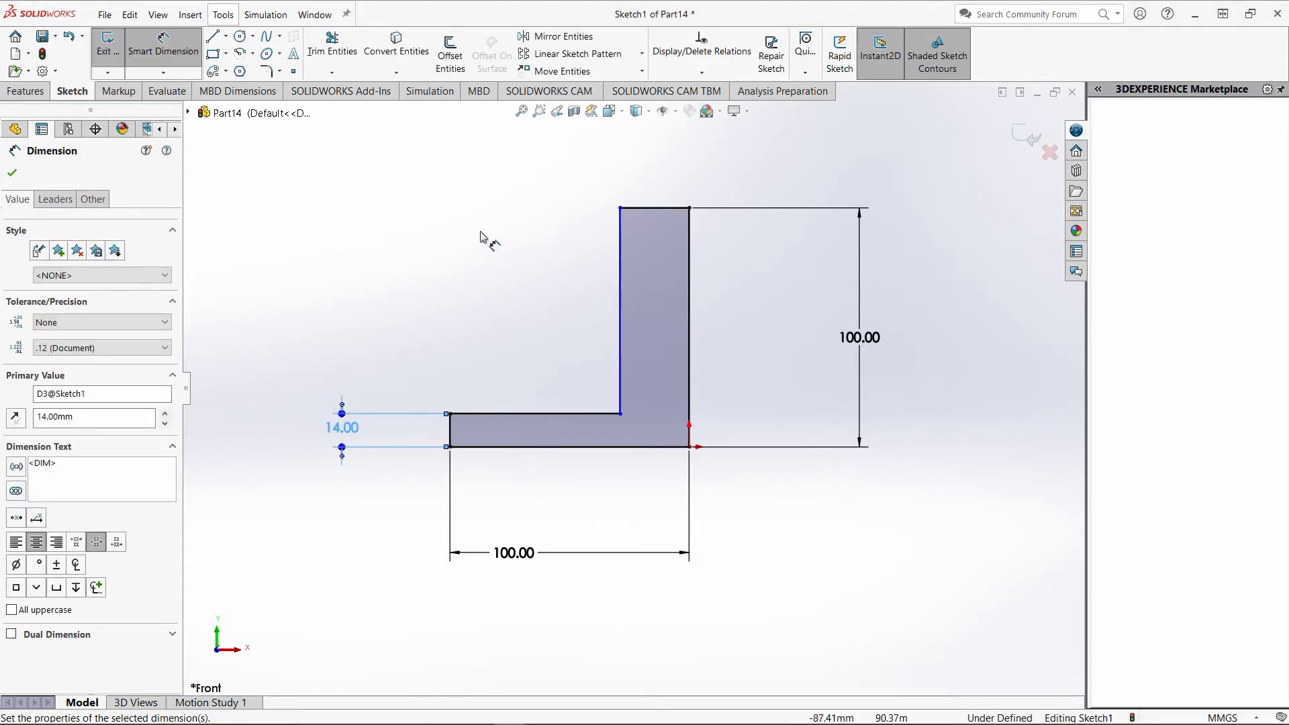
pyautogui.press('Escape')
# Step: Dimension the top edge of the L profile's vertical leg to 14 mm and exit the sketch
pyautogui.click(667, 209)
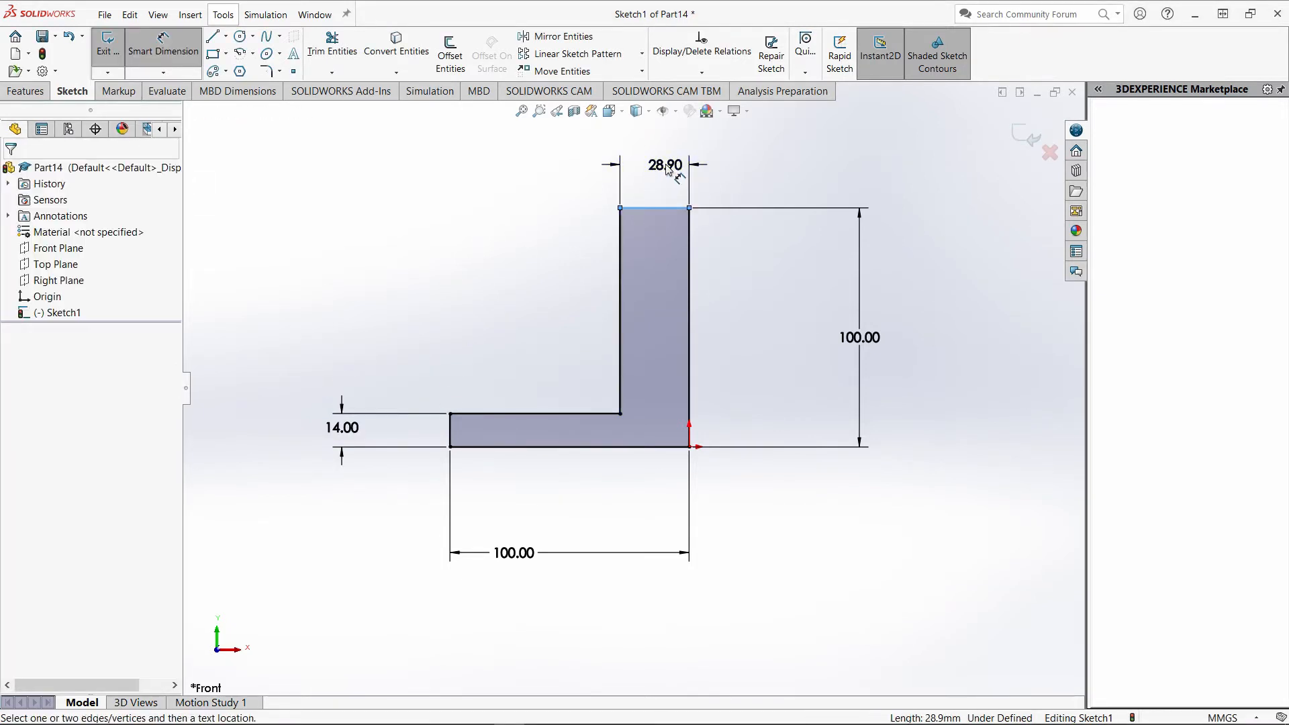
pyautogui.click(667, 168)
pyautogui.write('14')
pyautogui.press('Return')
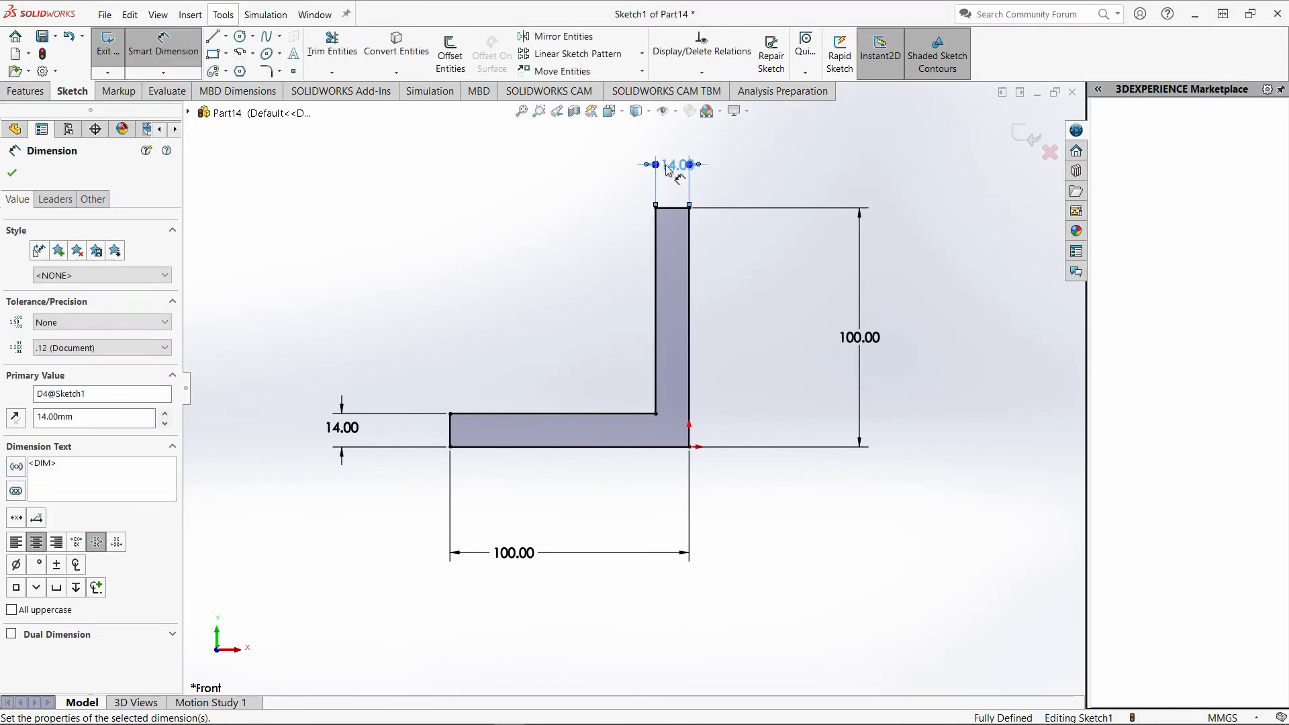
pyautogui.click(107, 42)
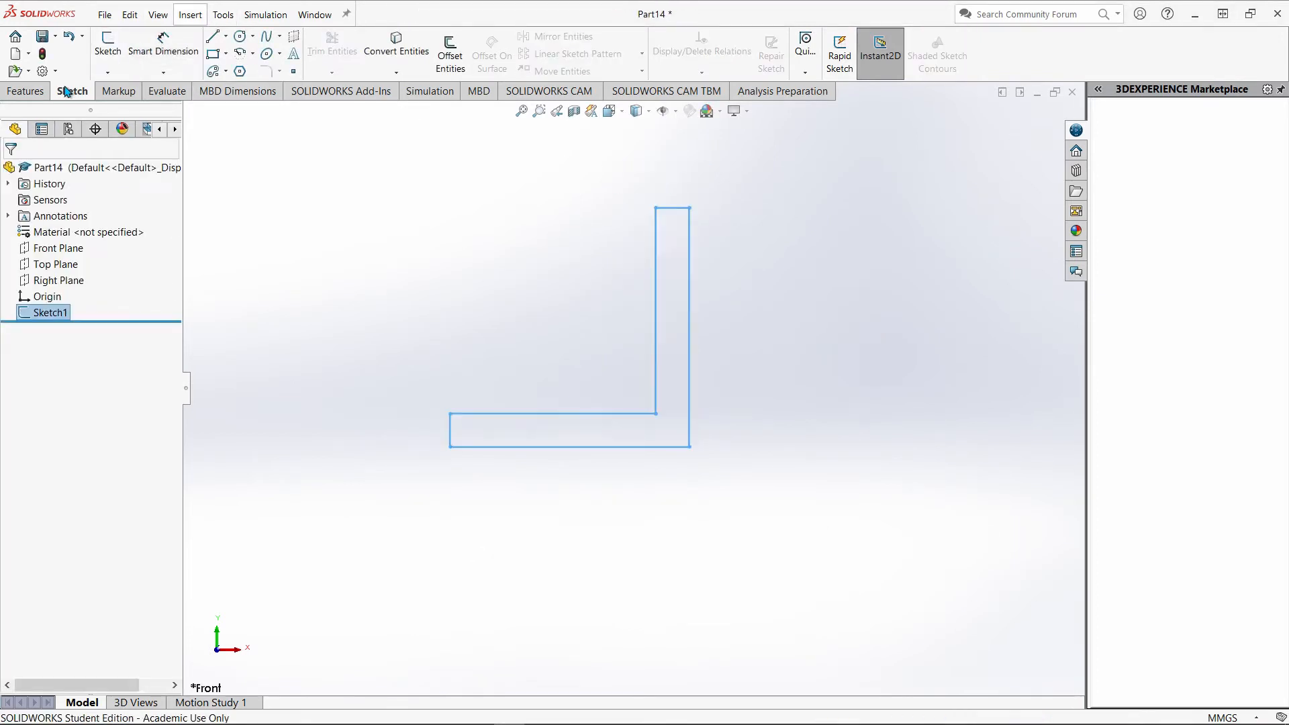
# Step: Start an Extruded Boss/Base from the L profile, consult the reference drawing in Paint 3D, and set the end condition to Mid Plane
pyautogui.click(39, 94)
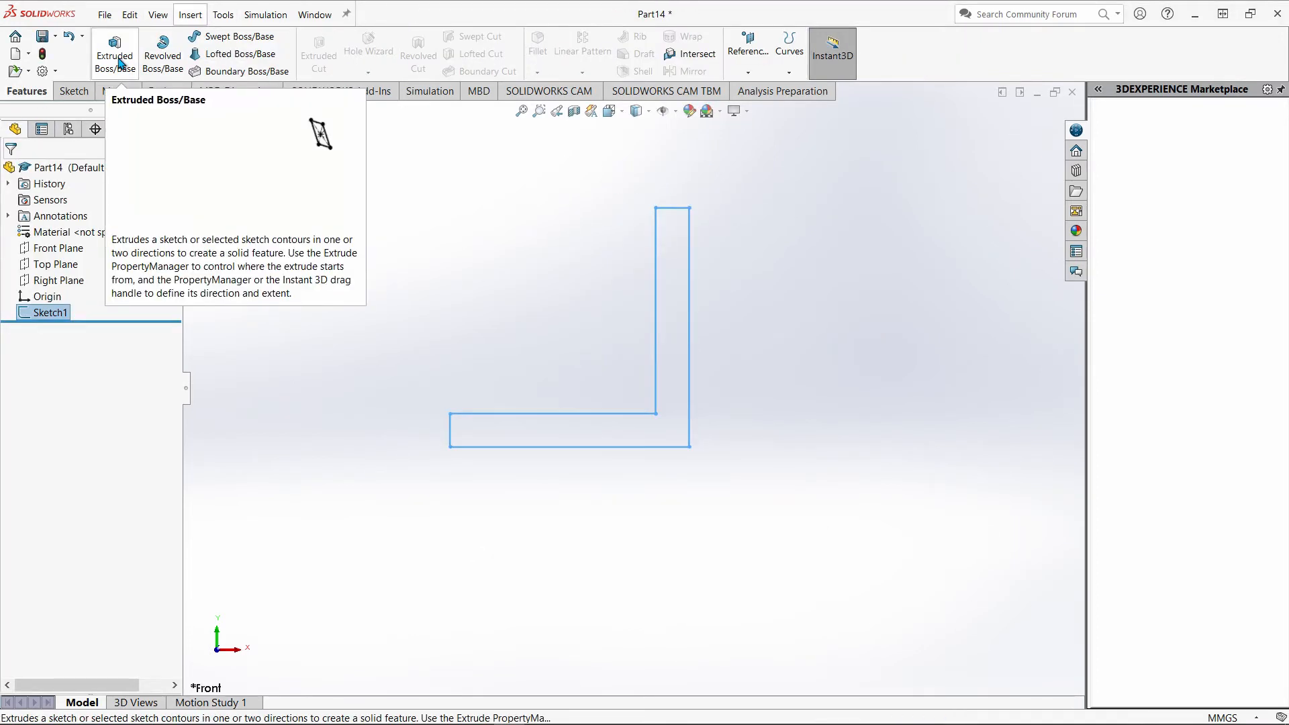
pyautogui.click(119, 64)
pyautogui.moveTo(594, 392); pyautogui.dragTo(528, 402, button='middle')
pyautogui.click(547, 710)
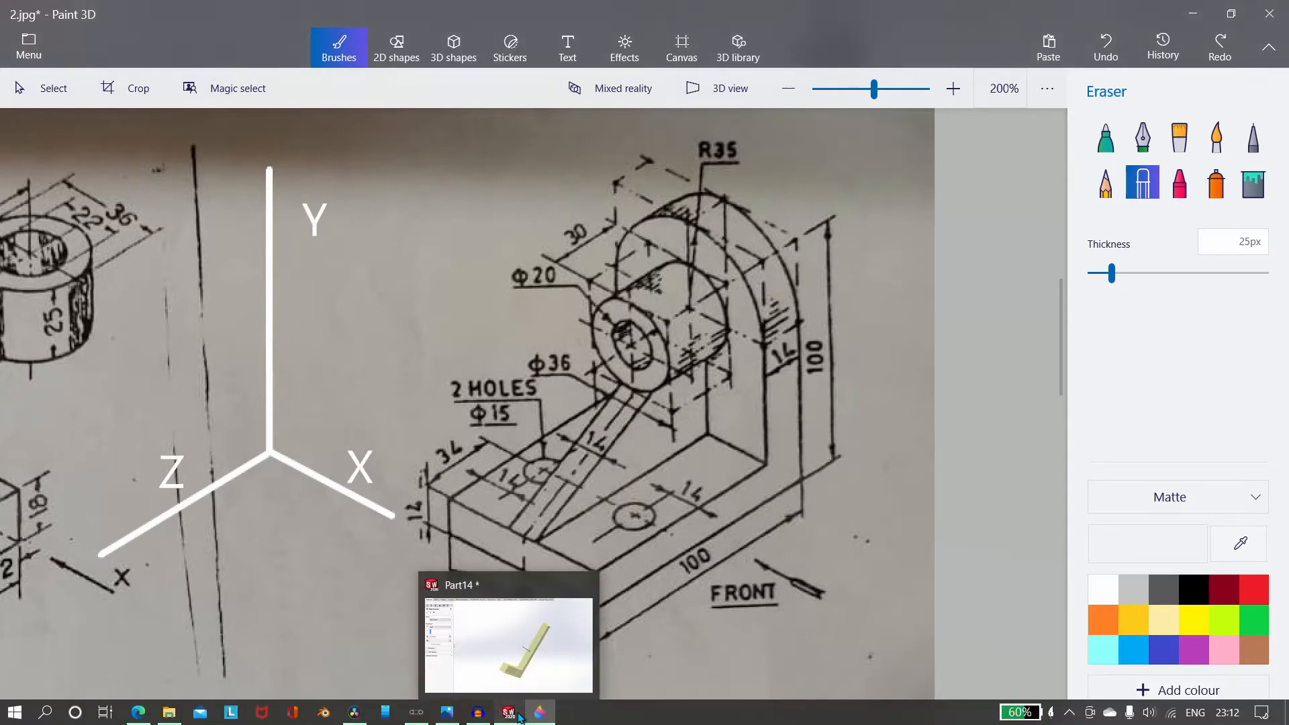
pyautogui.click(519, 716)
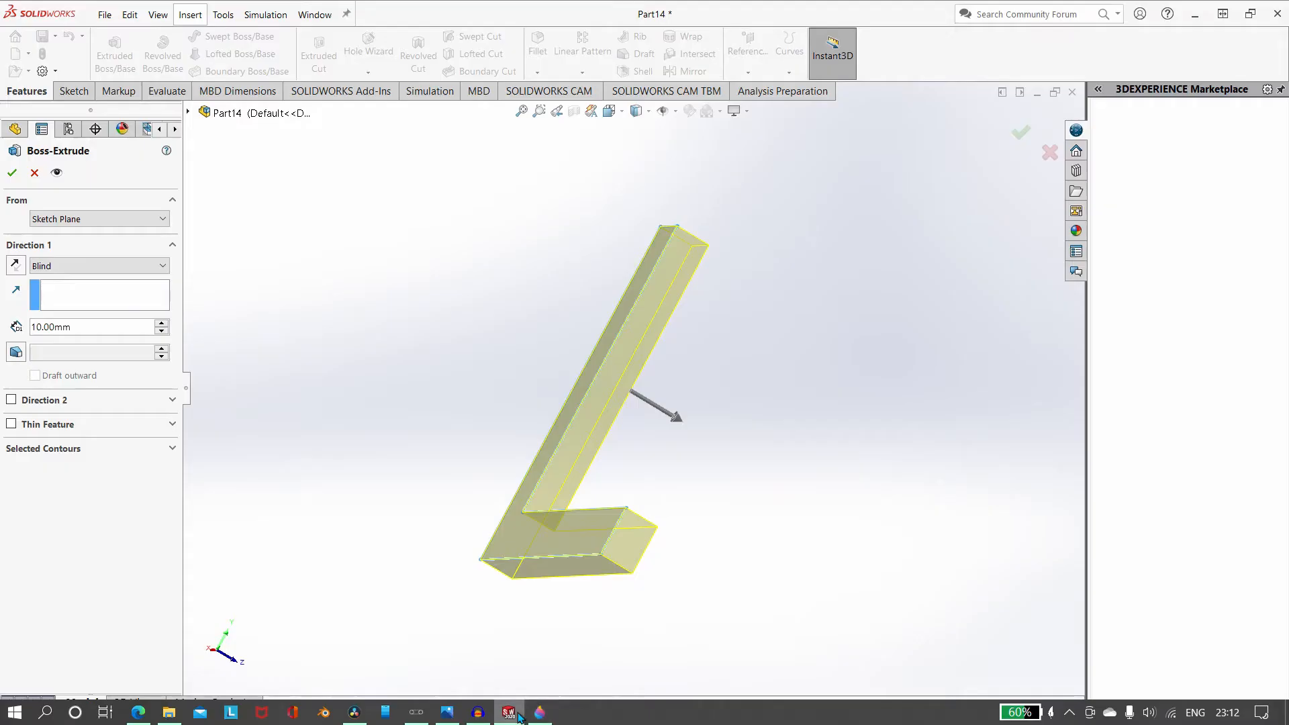
pyautogui.click(106, 266)
pyautogui.click(106, 338)
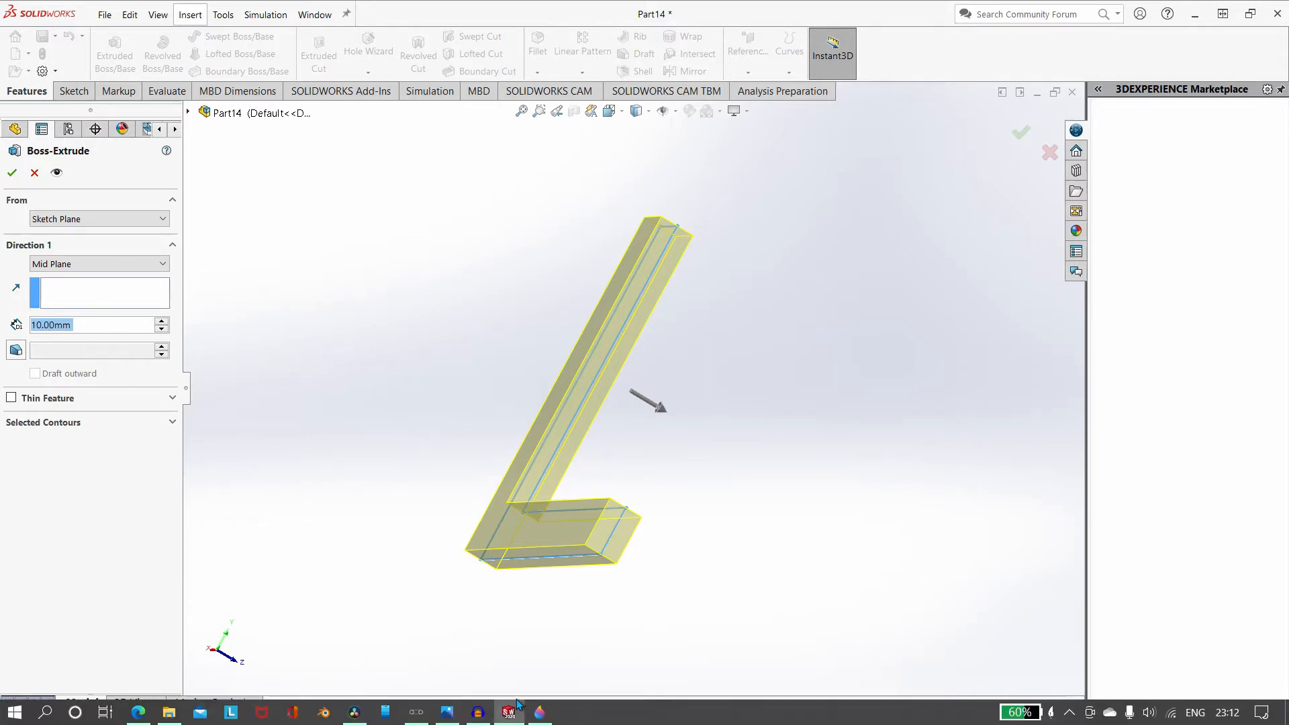
# Step: Recheck the reference drawing in Paint 3D, return to SOLIDWORKS, set the extrusion depth to 70 mm and accept the feature
pyautogui.click(517, 714)
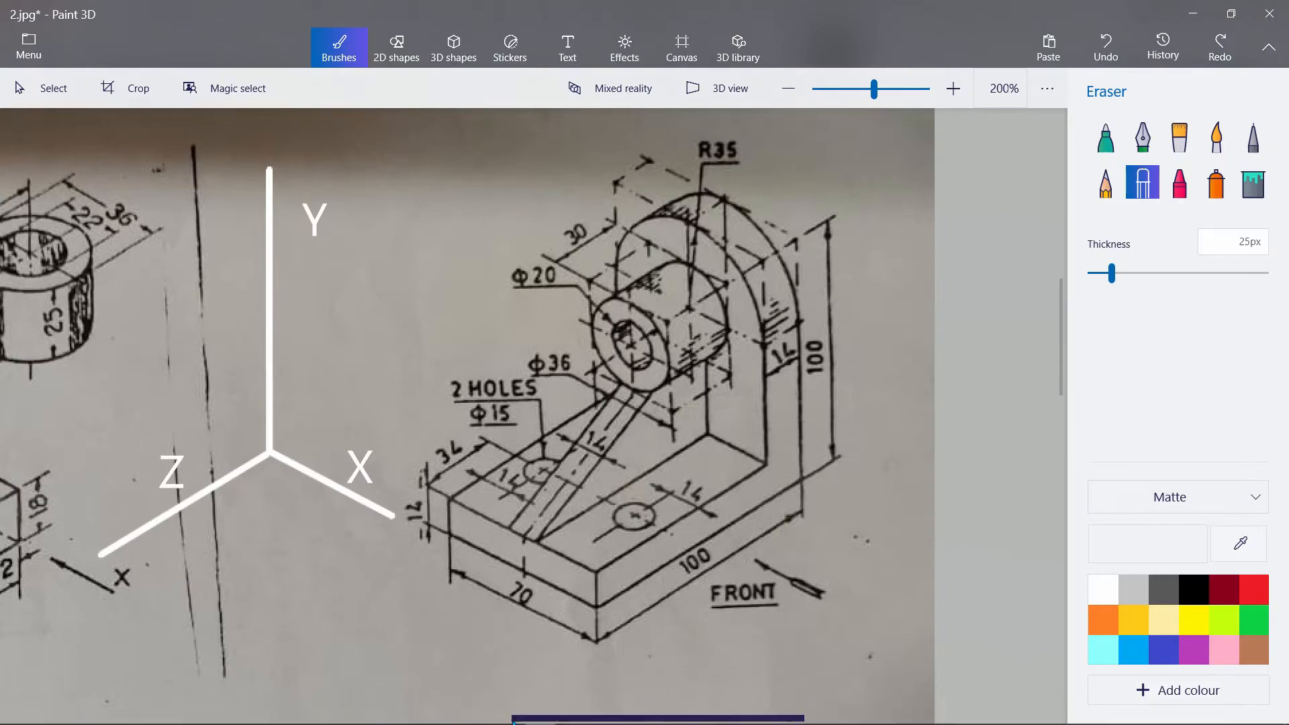
pyautogui.click(508, 714)
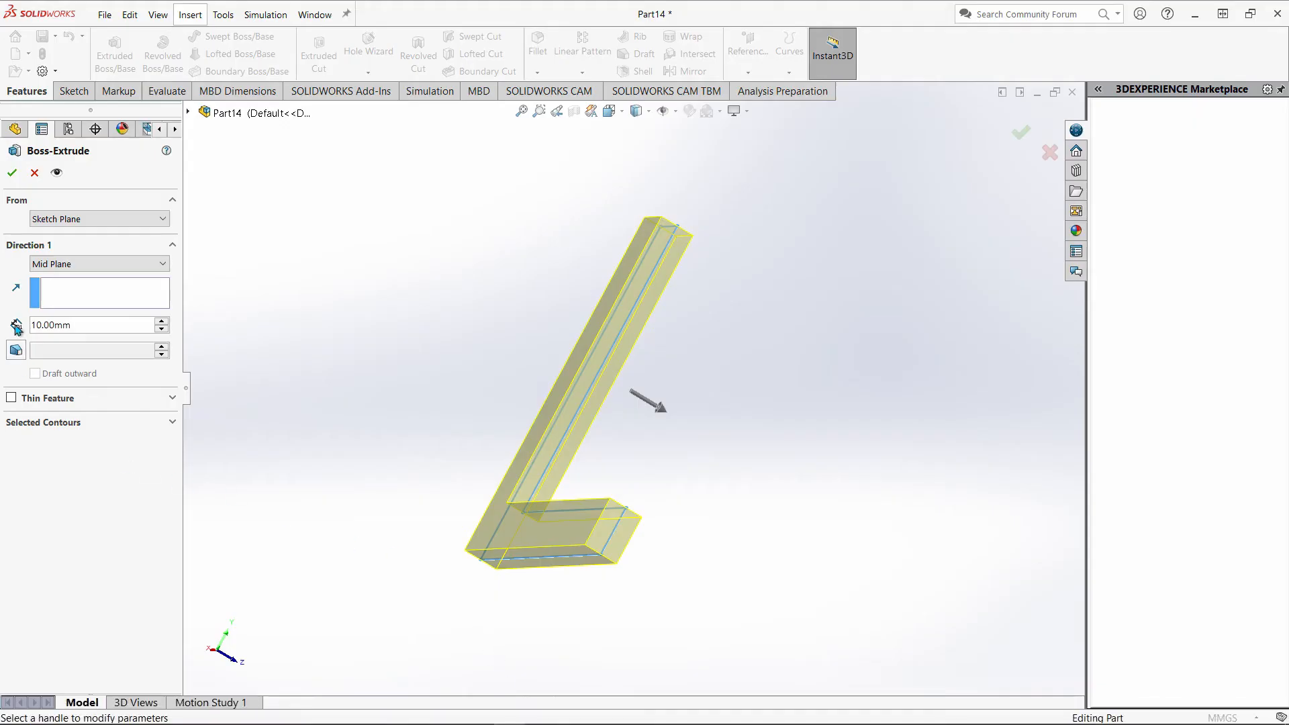
pyautogui.moveTo(54, 327); pyautogui.dragTo(13, 328)
pyautogui.write('70')
pyautogui.press('Return')
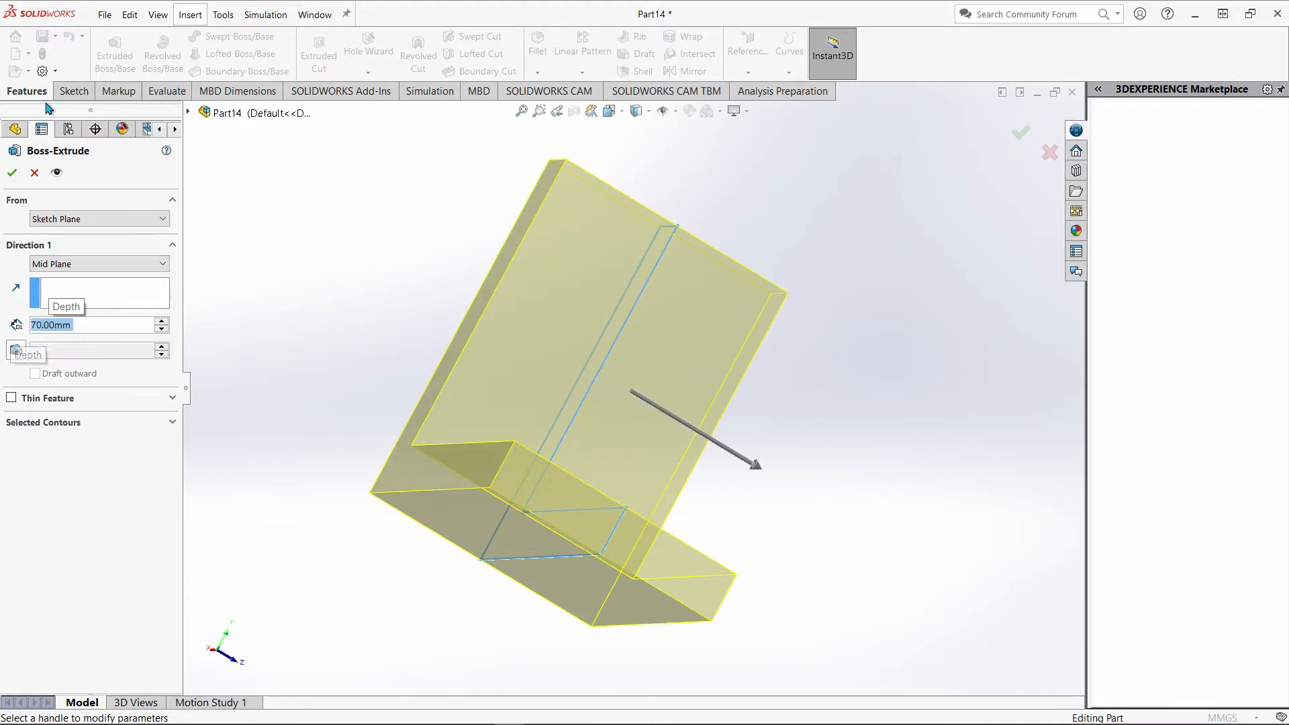
pyautogui.click(13, 174)
# Step: Start a sketch on the inner face of the bracket's vertical leg and view it normal to the sketch plane
pyautogui.moveTo(835, 437); pyautogui.dragTo(495, 349, button='middle')
pyautogui.click(495, 349)
pyautogui.moveTo(608, 362); pyautogui.dragTo(722, 357, button='middle')
pyautogui.click(725, 372)
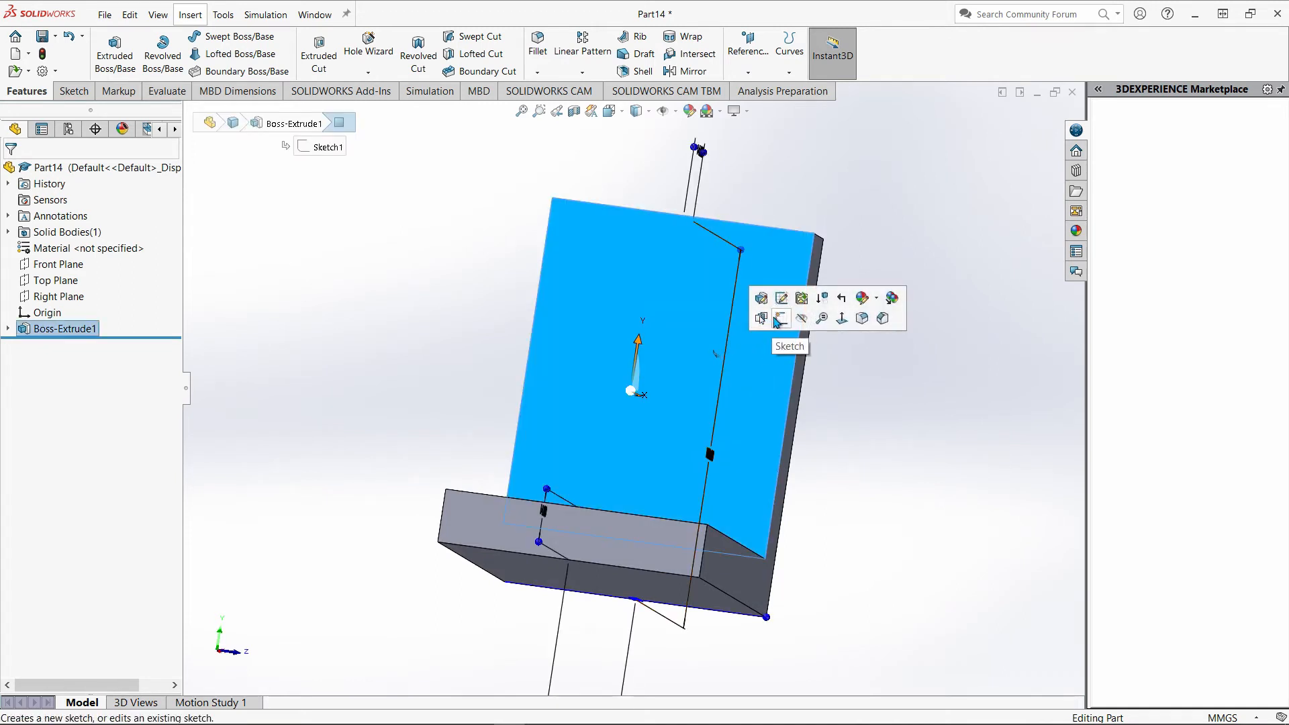
pyautogui.click(779, 319)
pyautogui.rightClick(765, 321)
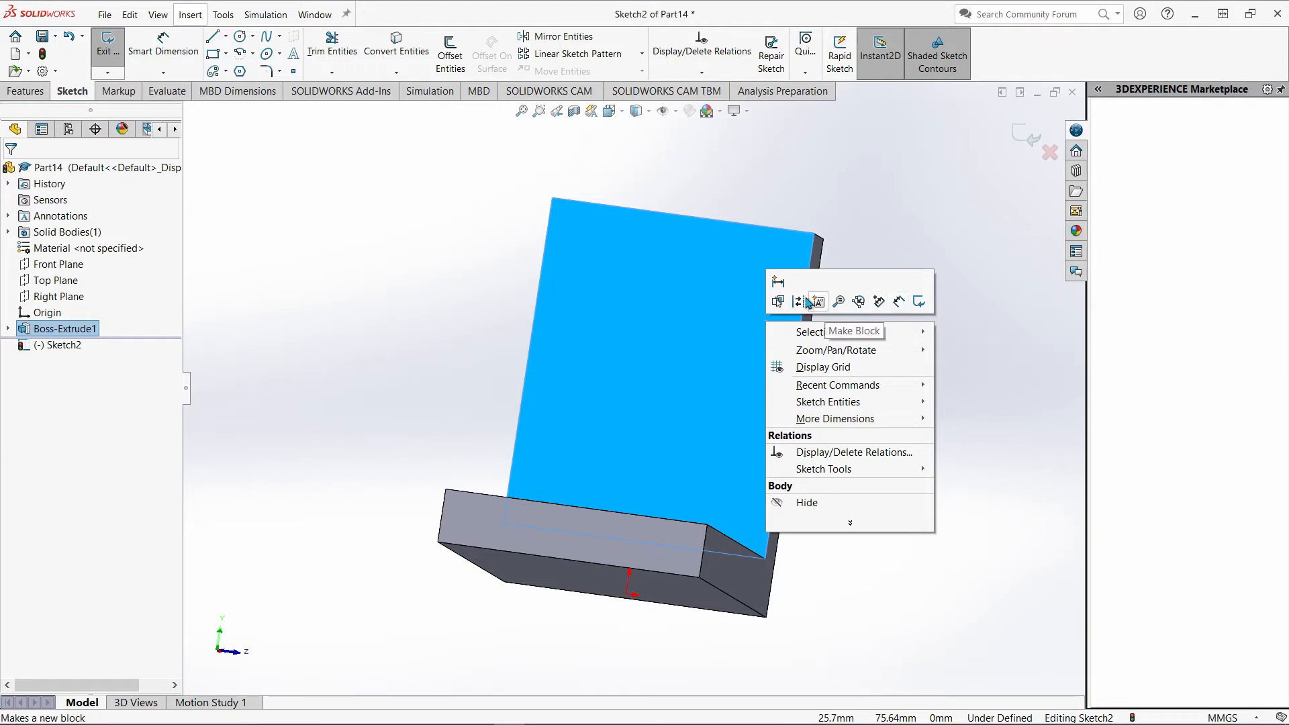
pyautogui.rightClick(45, 347)
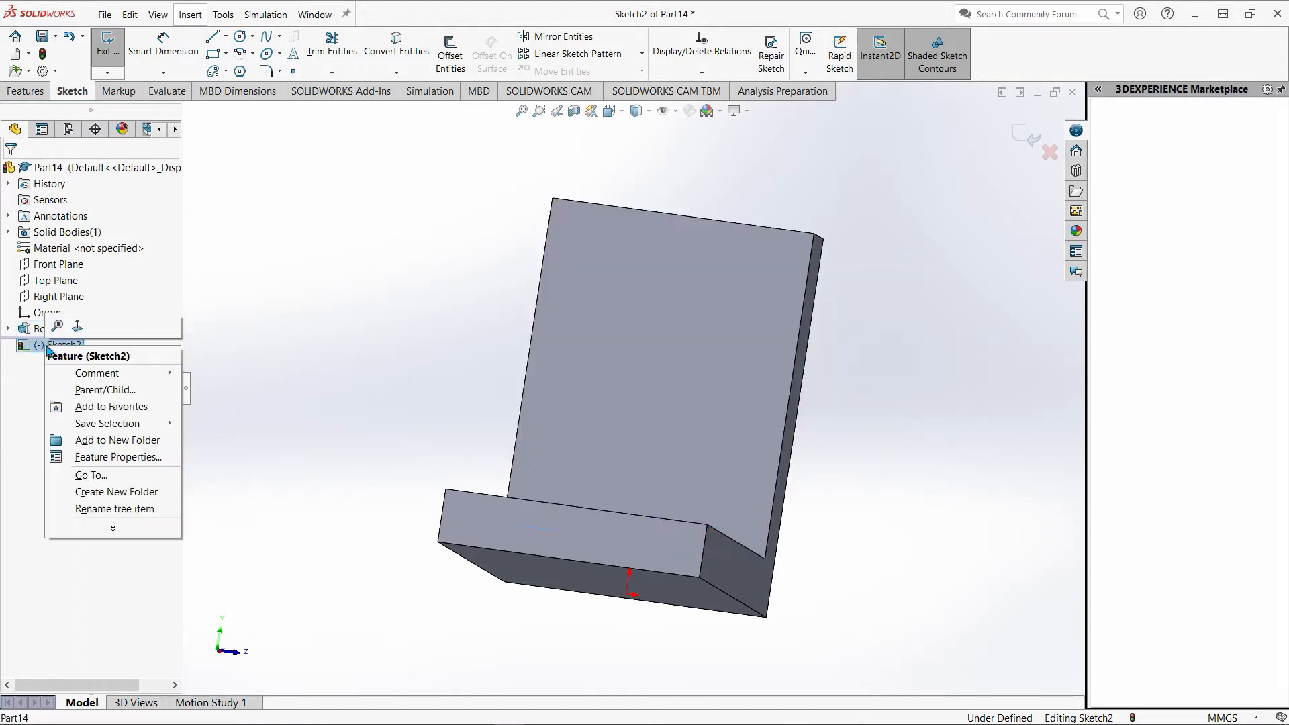
pyautogui.click(88, 329)
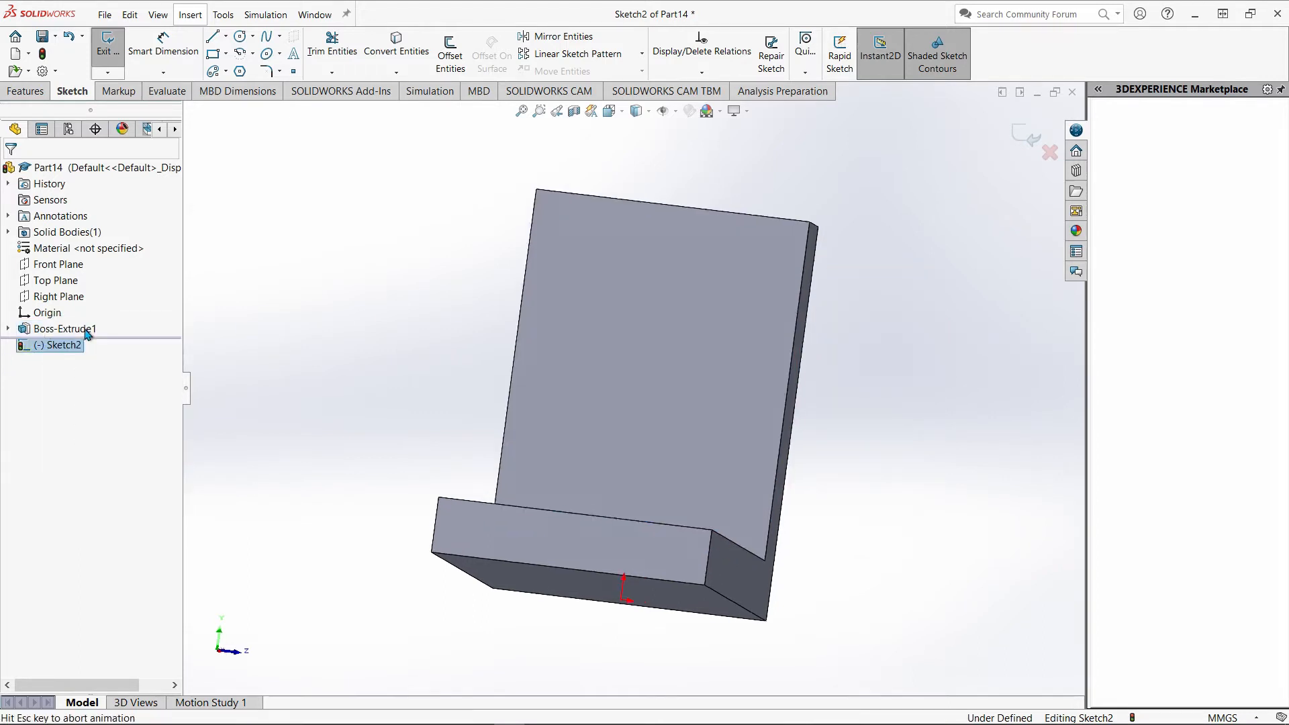
# Step: Sketch a vertical centerline through the origin, from just above the face's top edge to just below the part's bottom edge
pyautogui.click(226, 36)
pyautogui.click(243, 66)
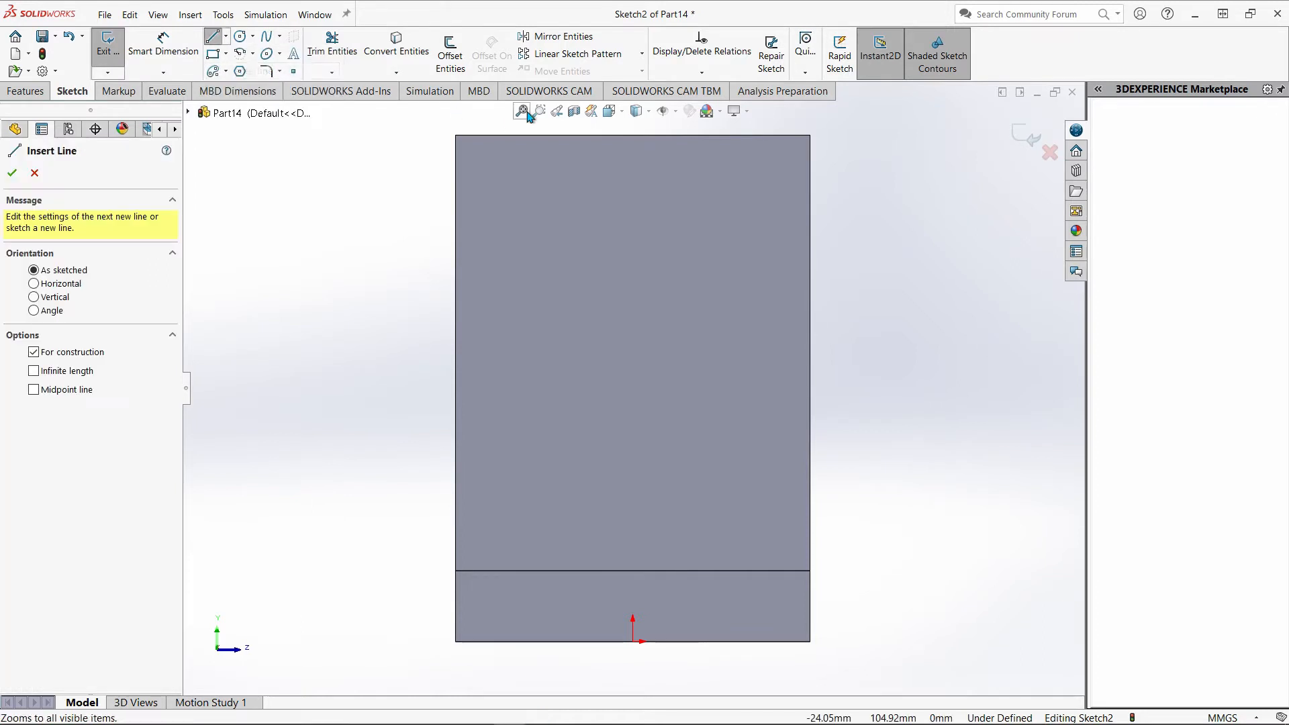
pyautogui.click(632, 124)
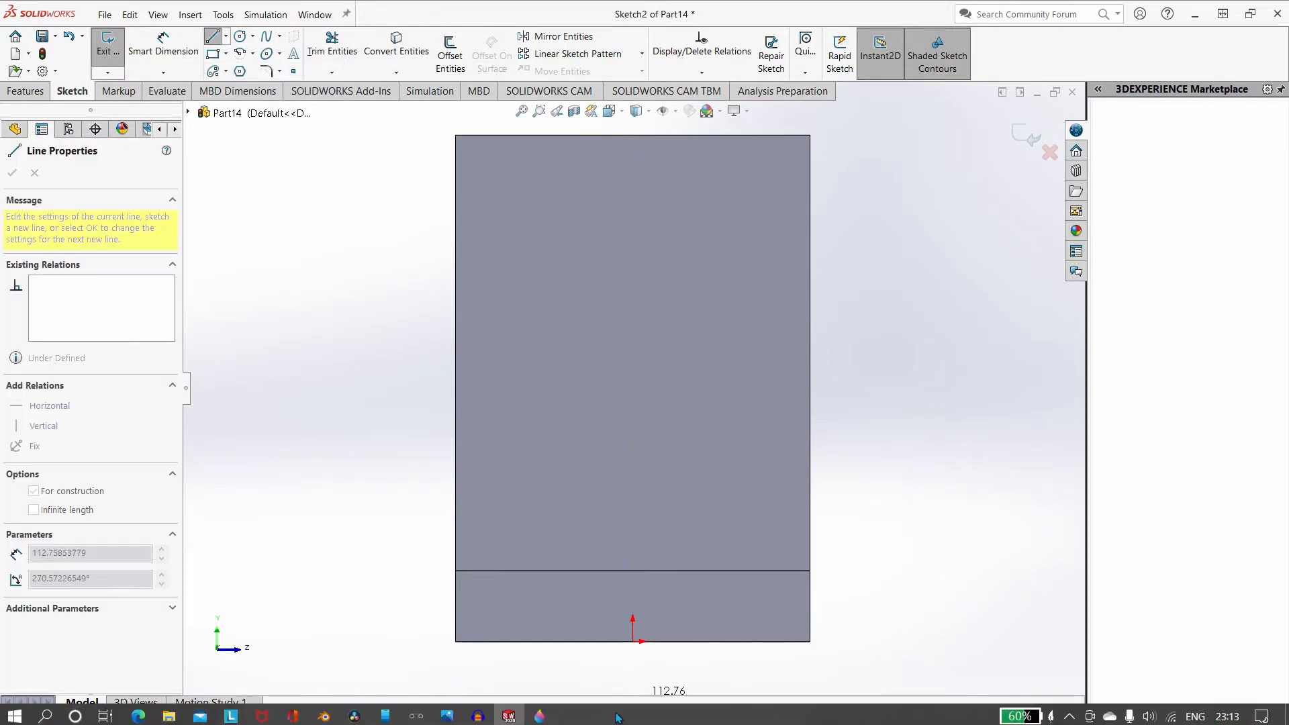
pyautogui.click(632, 669)
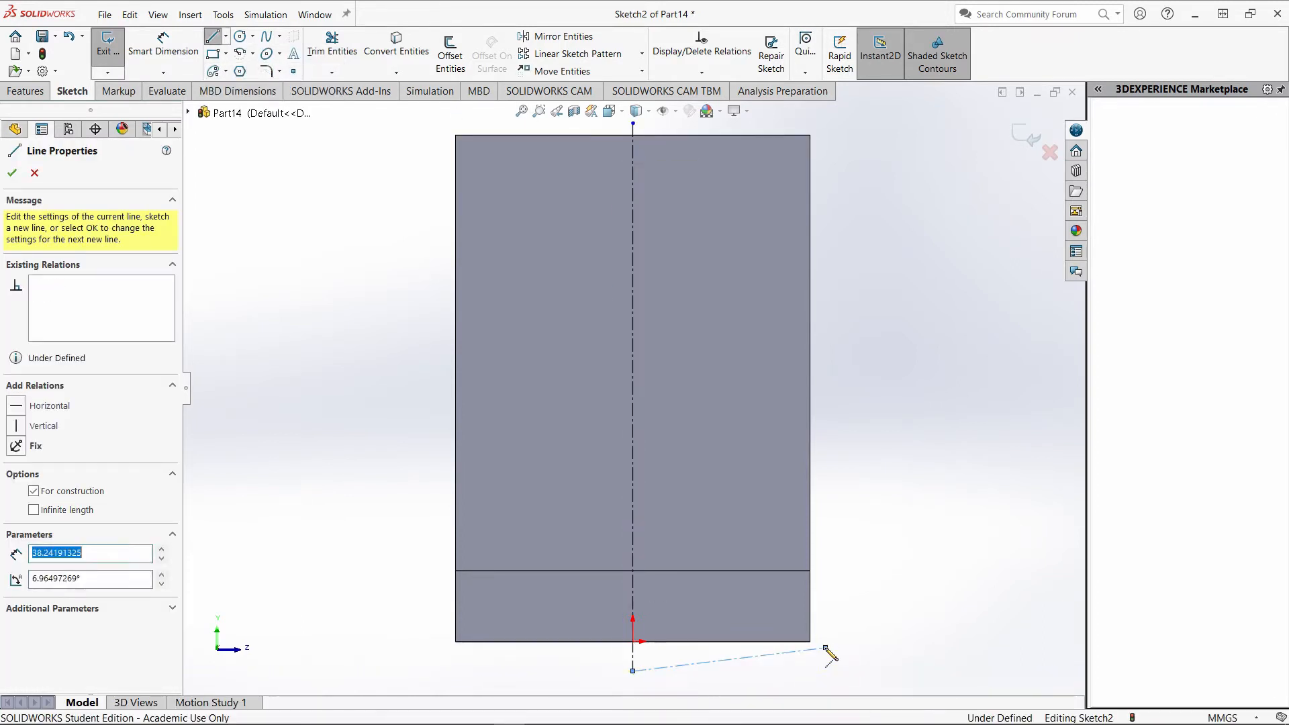
pyautogui.press('Escape')
# Step: Sketch a circle about 27 mm in diameter centred on the centerline in the upper part of the vertical face
pyautogui.click(240, 38)
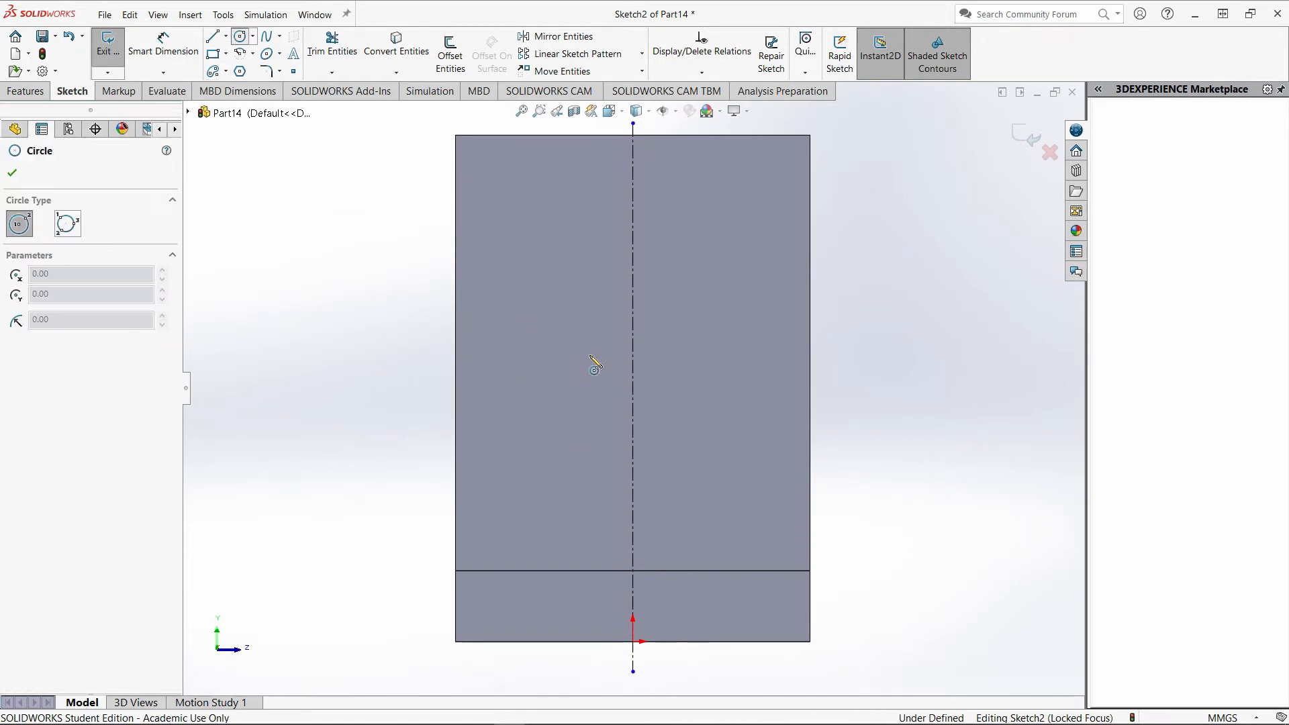
pyautogui.click(633, 265)
pyautogui.click(702, 267)
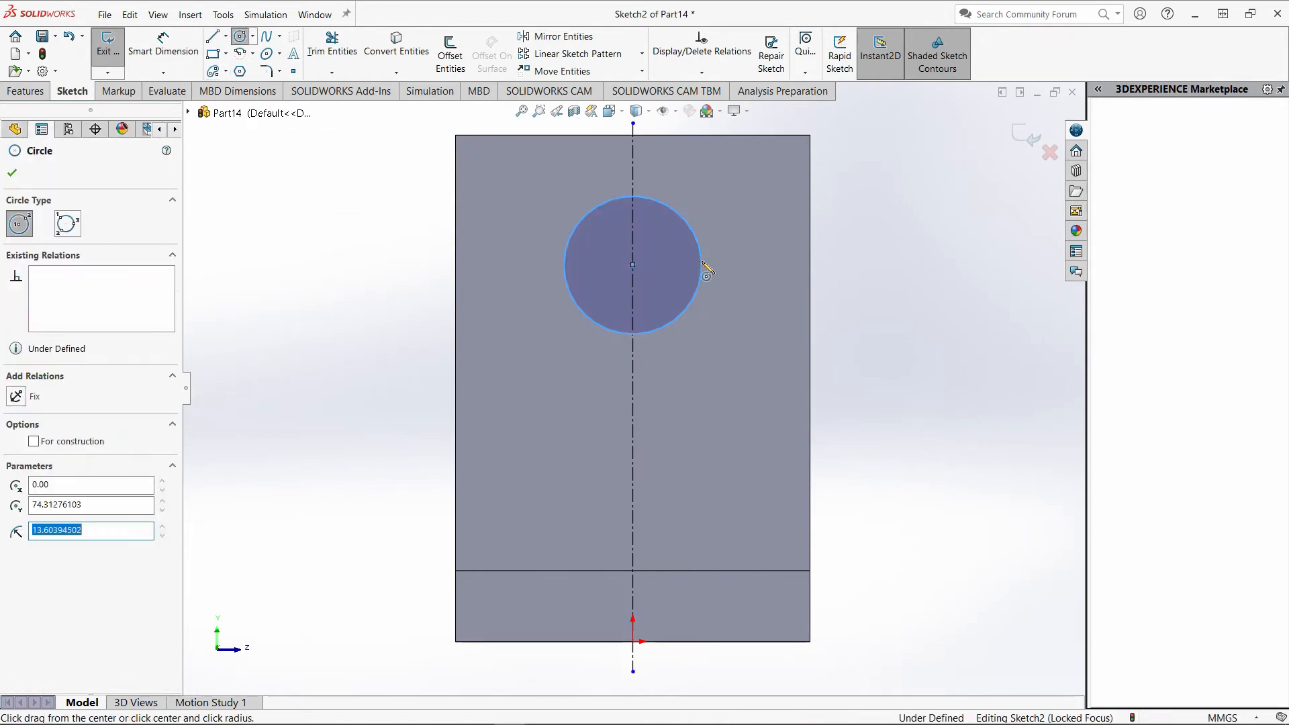
# Step: Dimension the circle's diameter, consult the reference drawing in Paint 3D, return to SOLIDWORKS and set the diameter to 36 mm
pyautogui.click(164, 46)
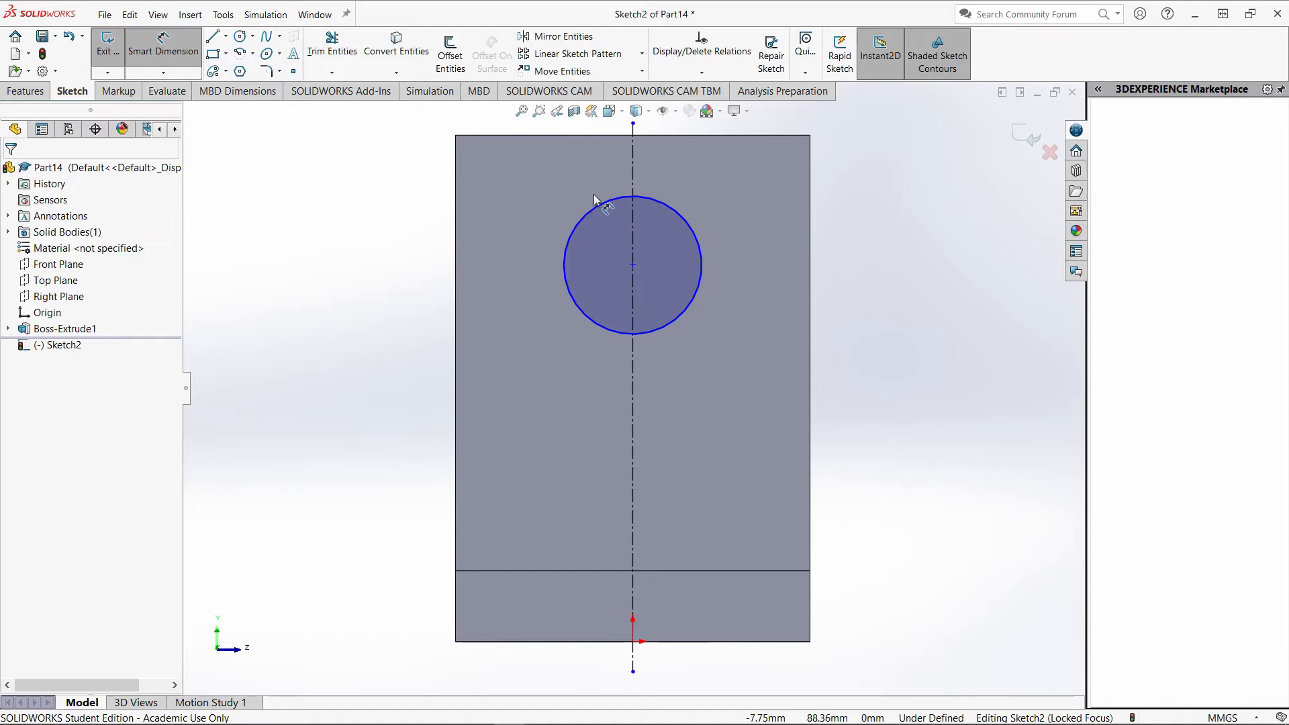
pyautogui.click(703, 265)
pyautogui.click(889, 265)
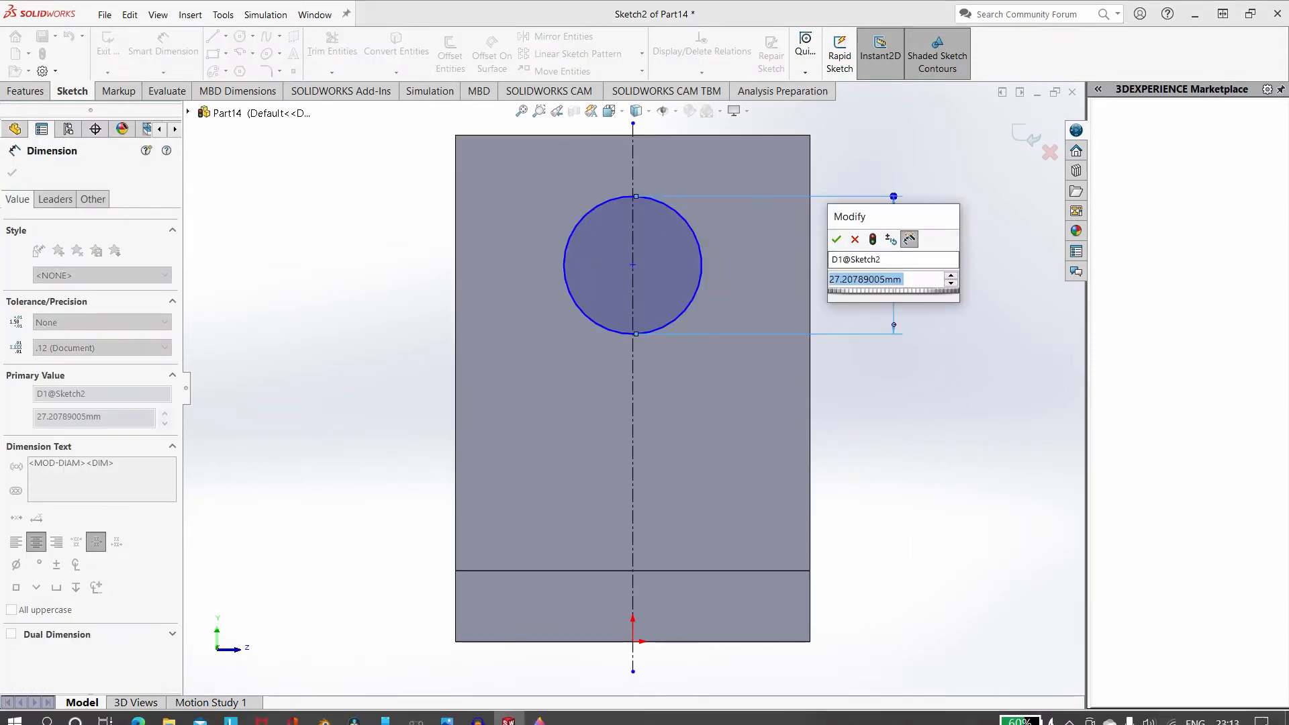
pyautogui.moveTo(529, 720)
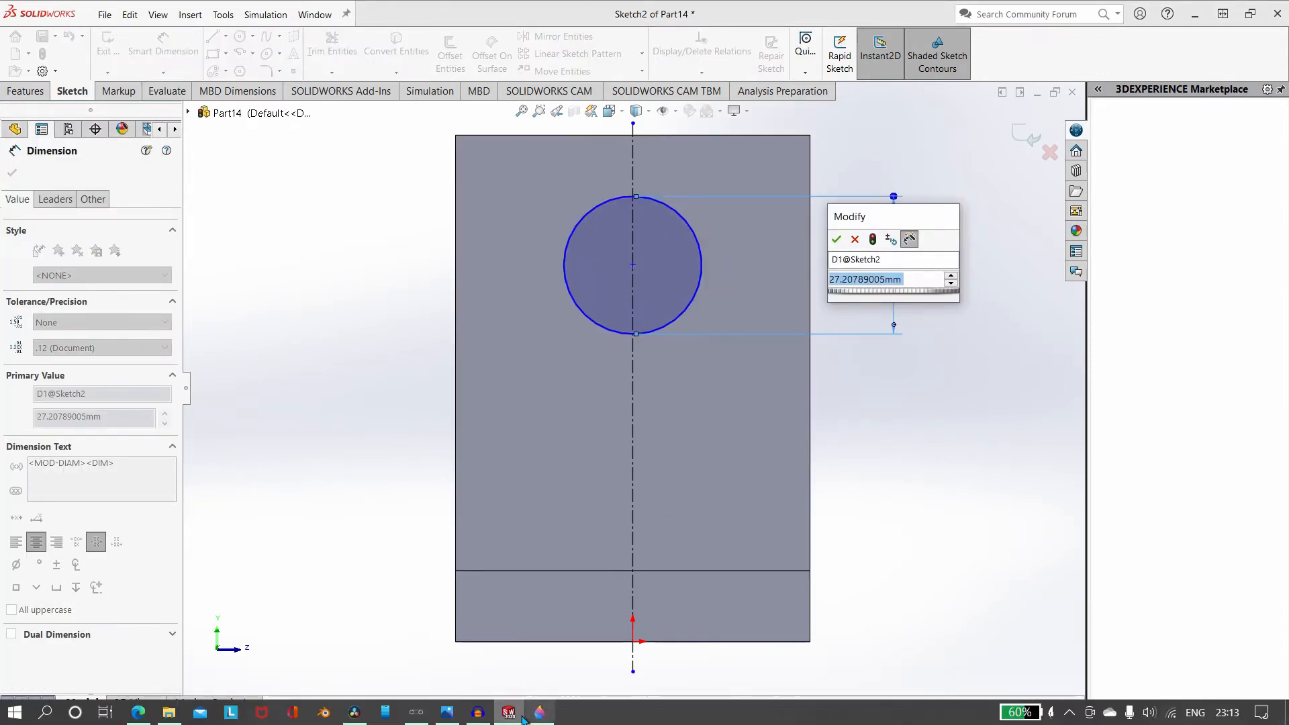
pyautogui.click(506, 634)
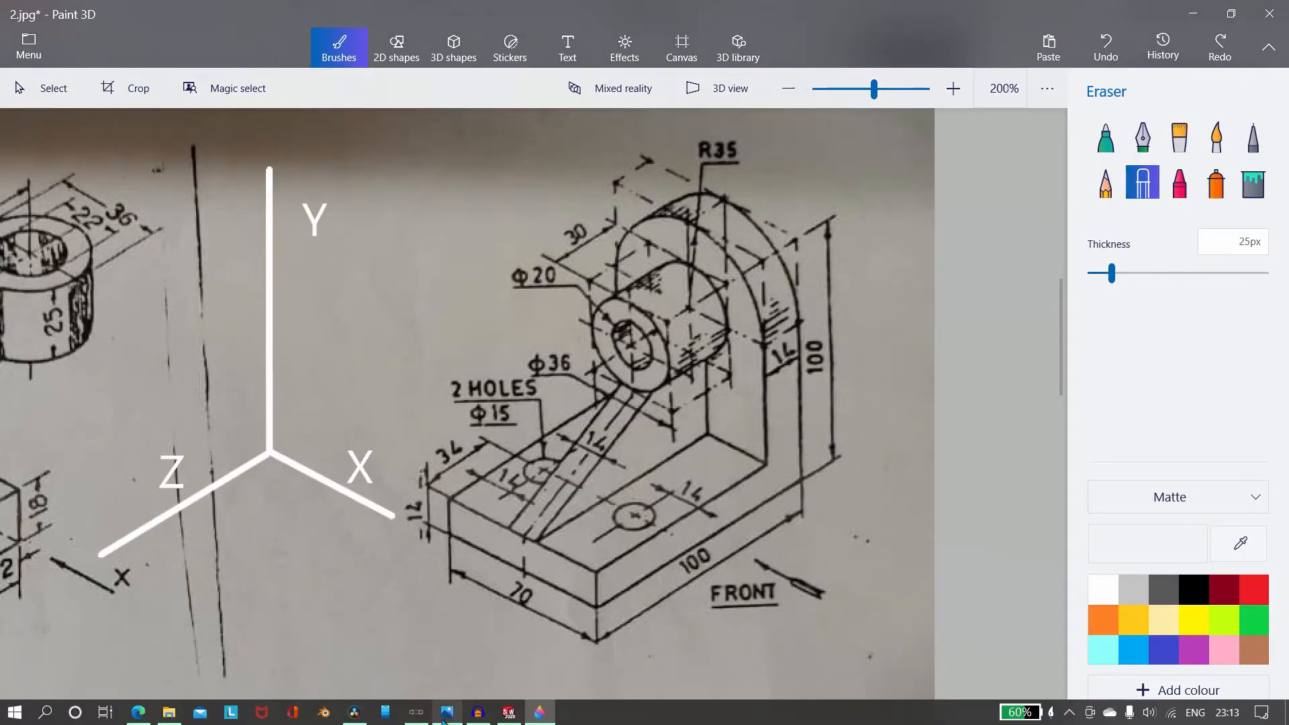
pyautogui.click(508, 718)
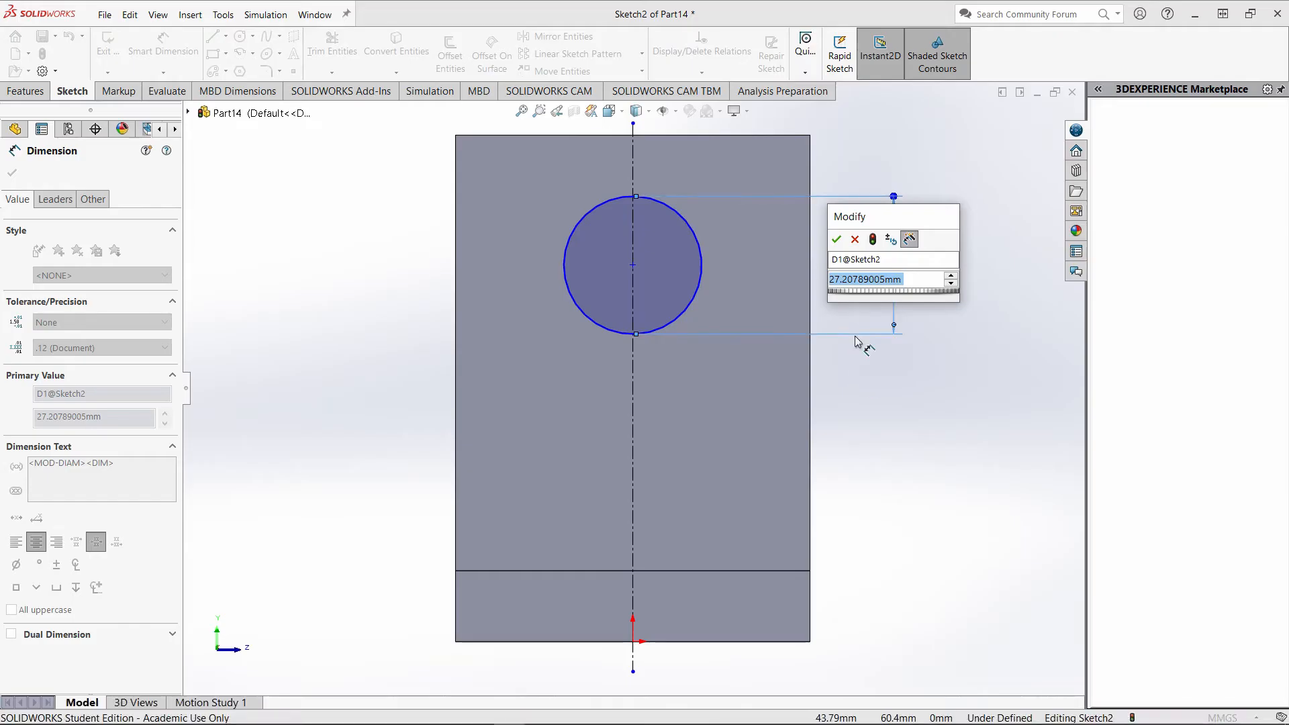
pyautogui.write('36')
pyautogui.press('Return')
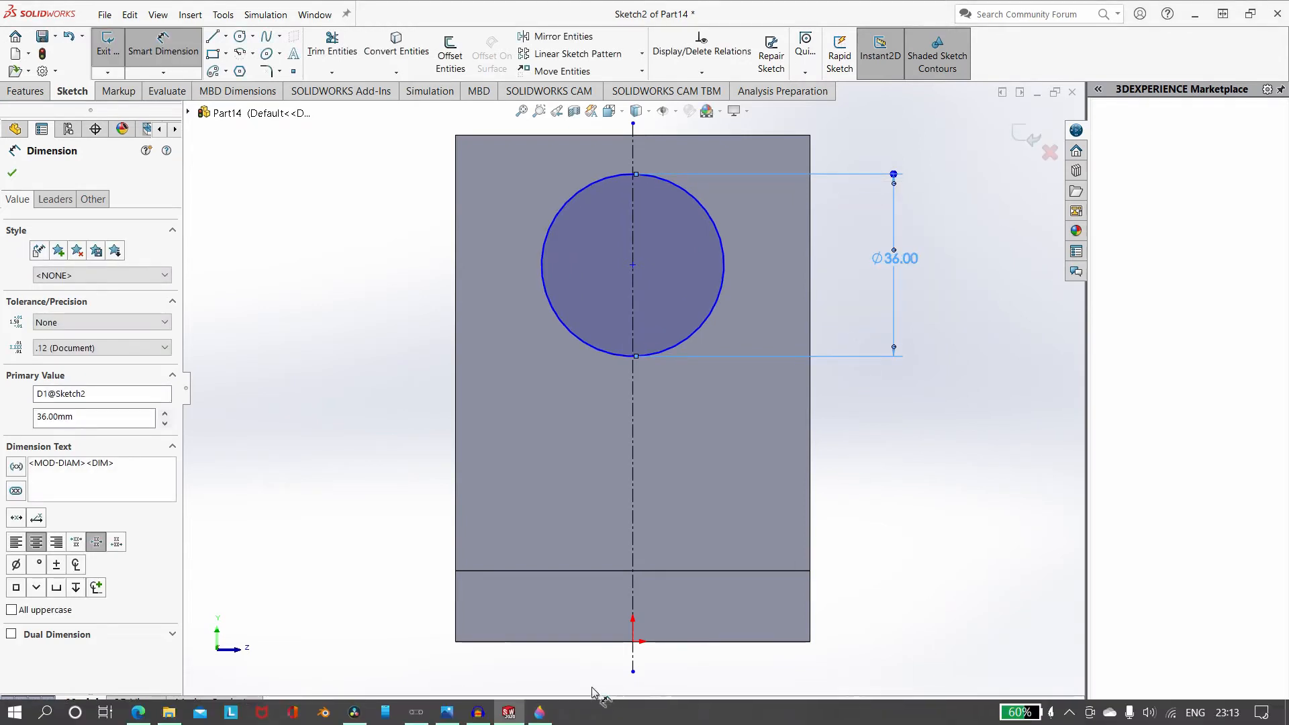
# Step: Recheck the drawing in Paint 3D, return to SOLIDWORKS, dimension the circle's centre 35 mm below the face's top edge and exit the sketch
pyautogui.click(539, 712)
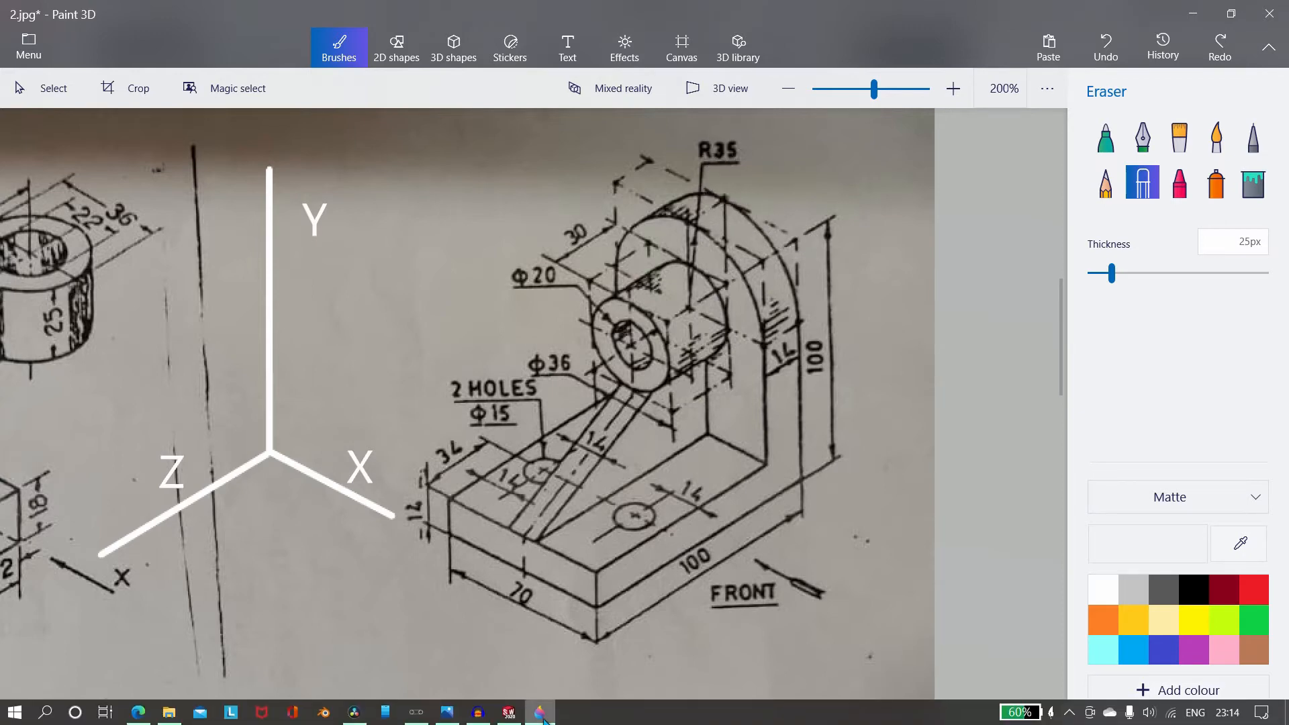
pyautogui.click(510, 713)
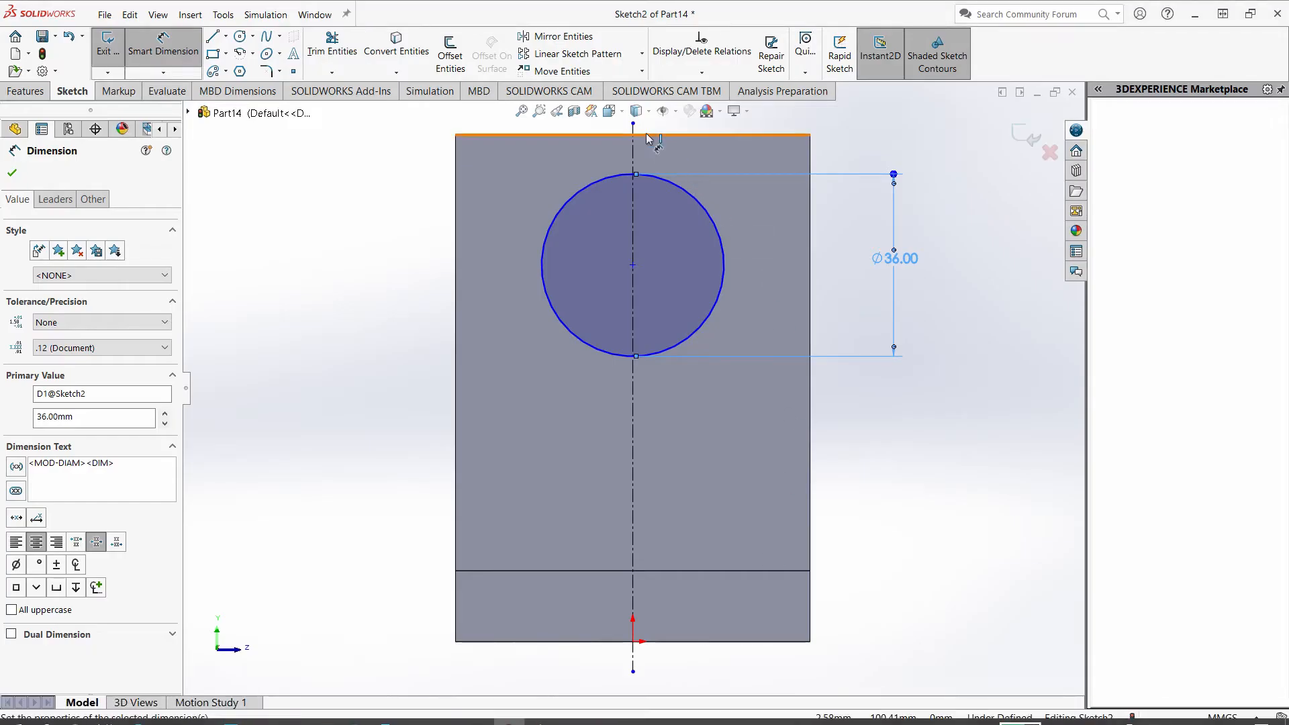
pyautogui.press('Escape')
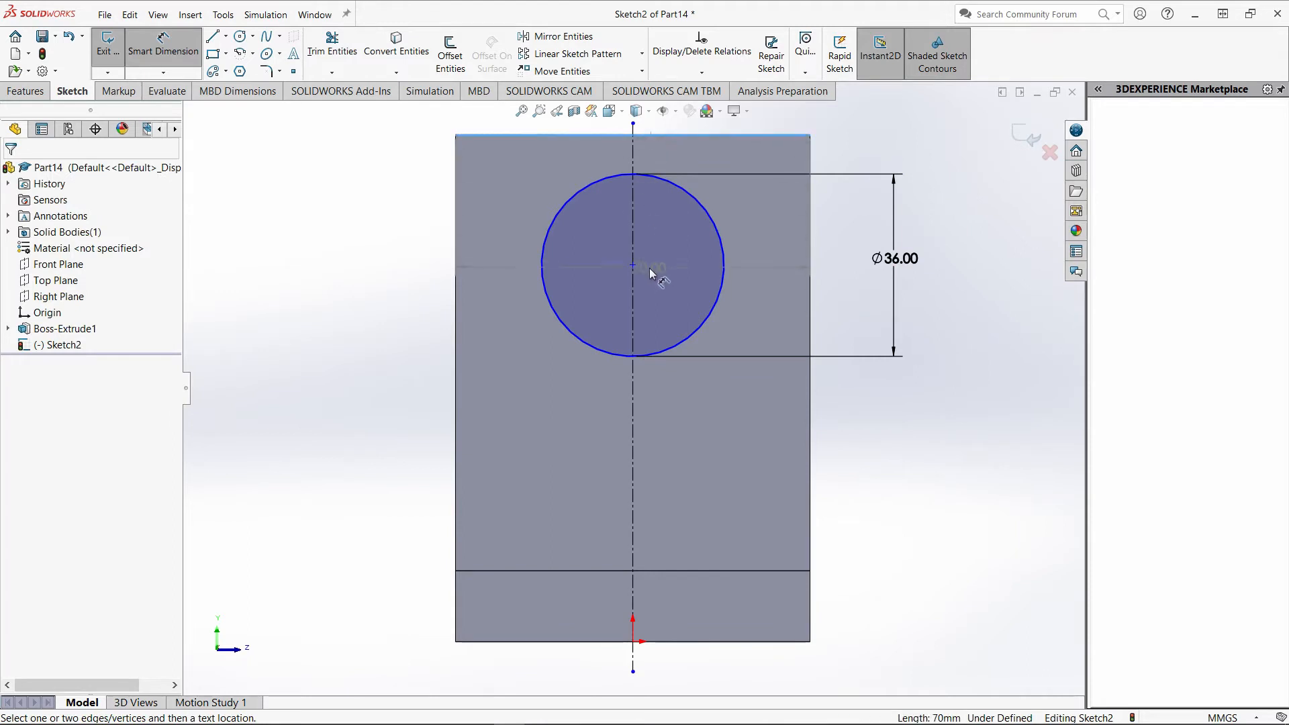
pyautogui.click(1002, 260)
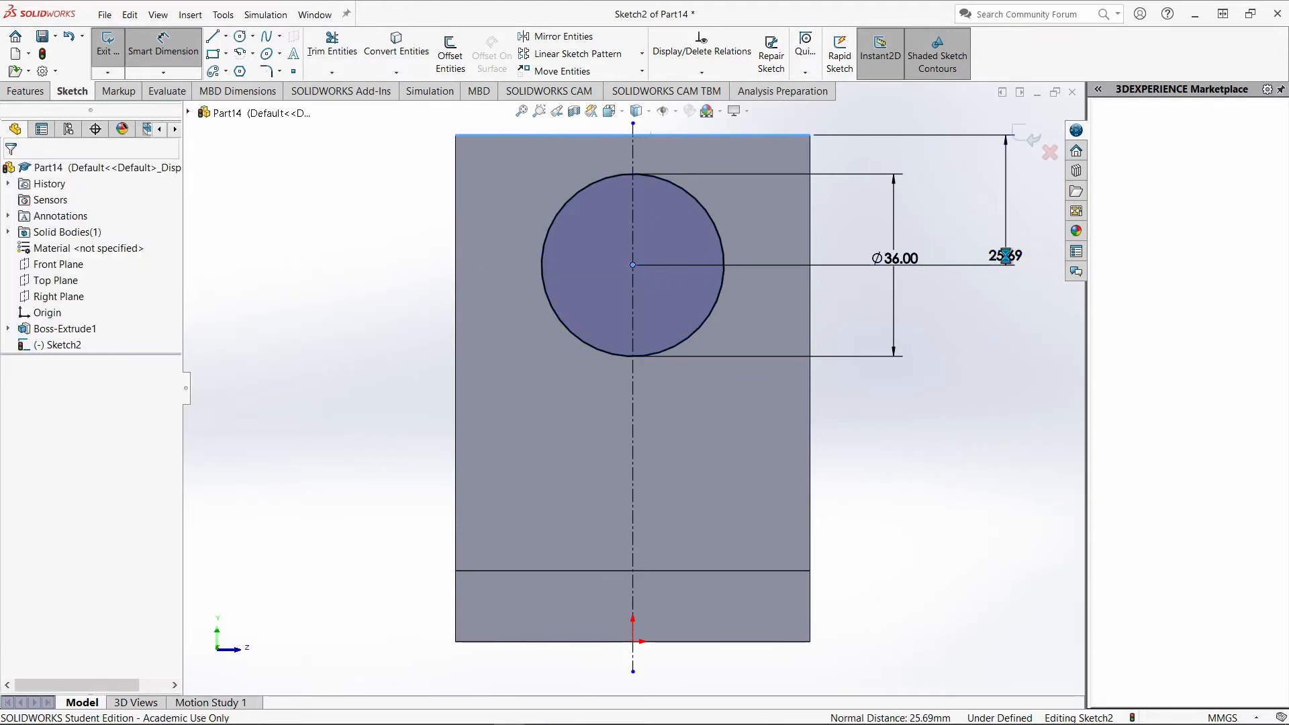
pyautogui.write('35')
pyautogui.press('Return')
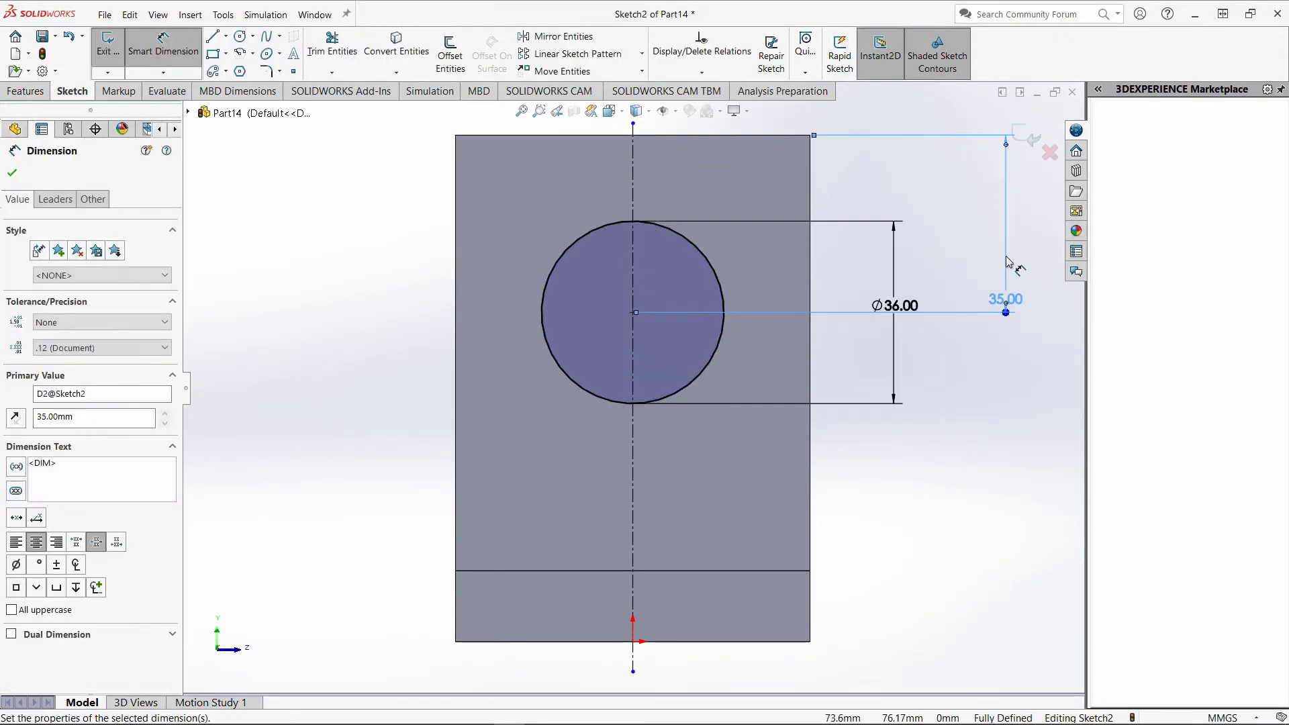
pyautogui.click(106, 44)
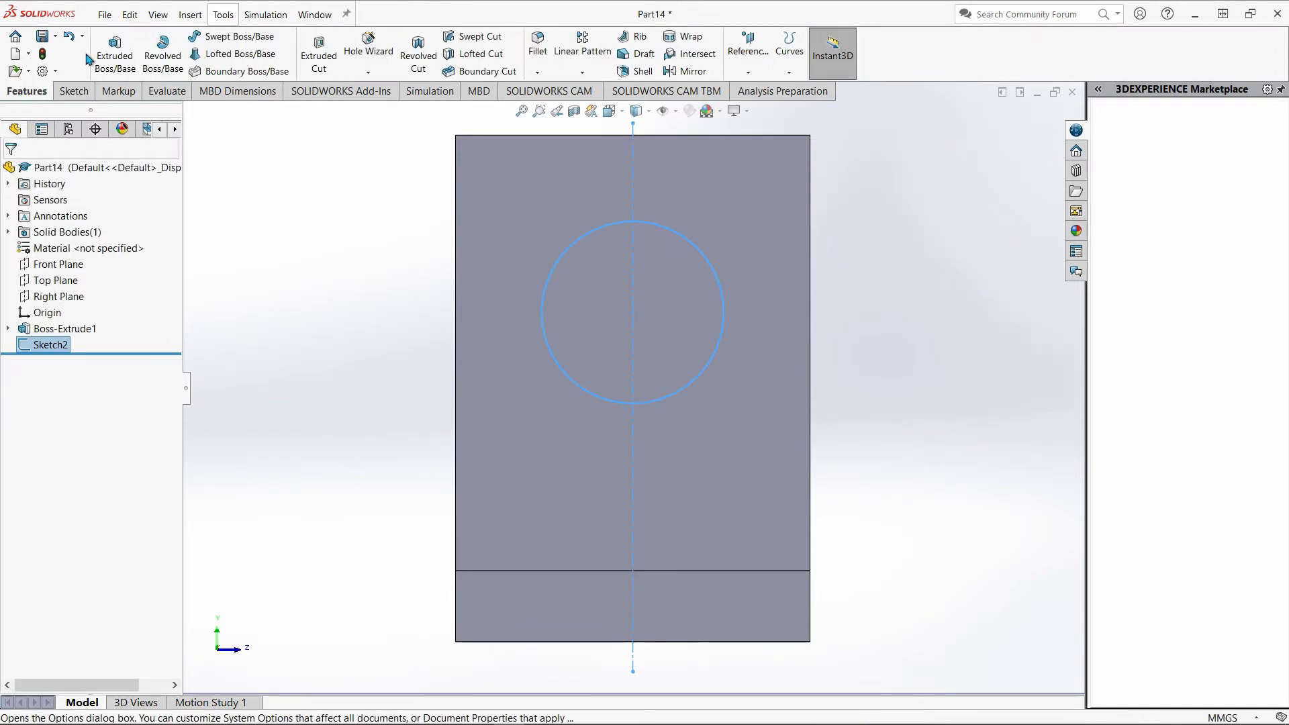
# Step: Extrude the circle as a Blind boss 30 mm over the horizontal leg, checking the depth in the Paint 3D reference drawing
pyautogui.click(114, 54)
pyautogui.moveTo(345, 376); pyautogui.dragTo(316, 356, button='middle')
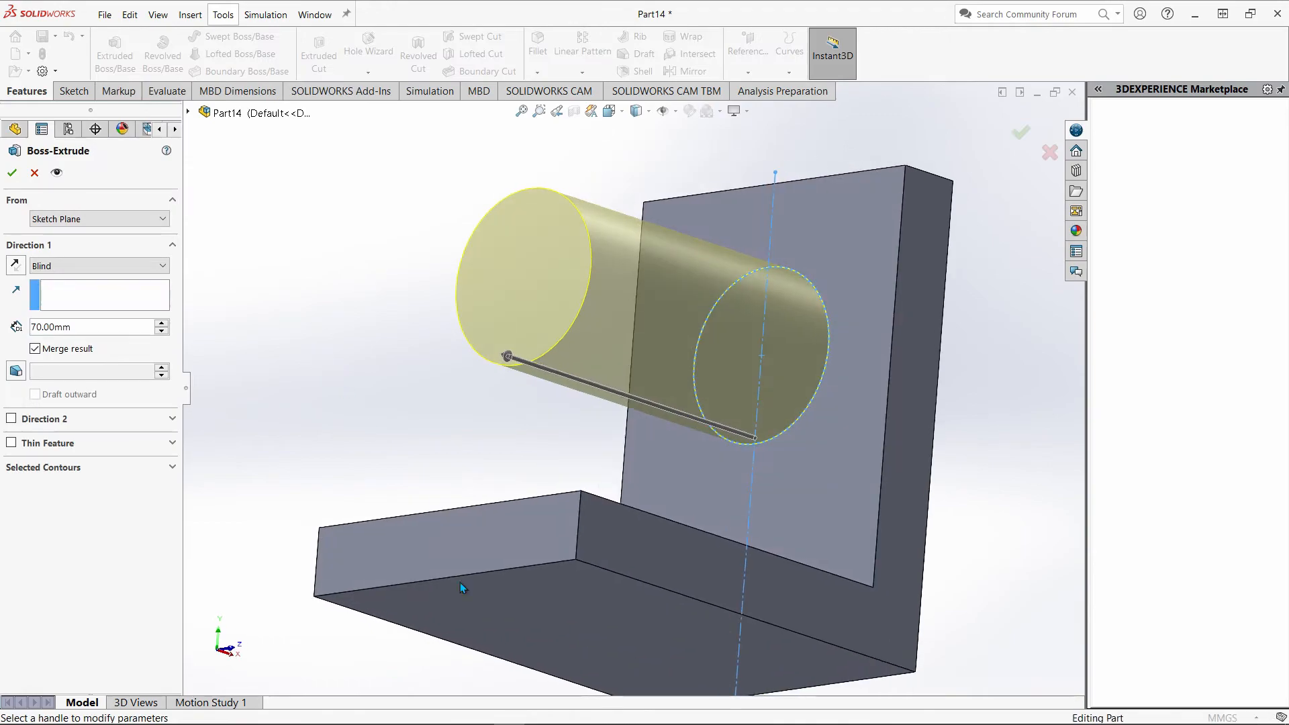
pyautogui.click(539, 711)
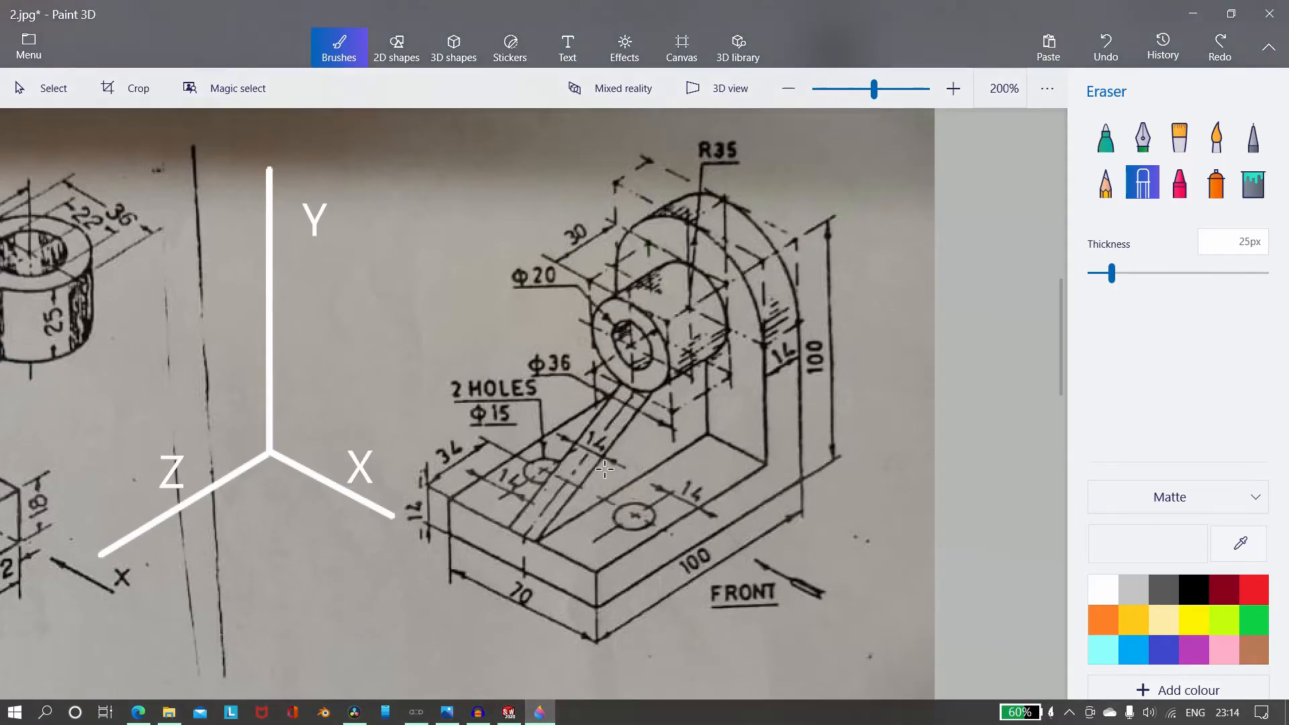
pyautogui.click(520, 712)
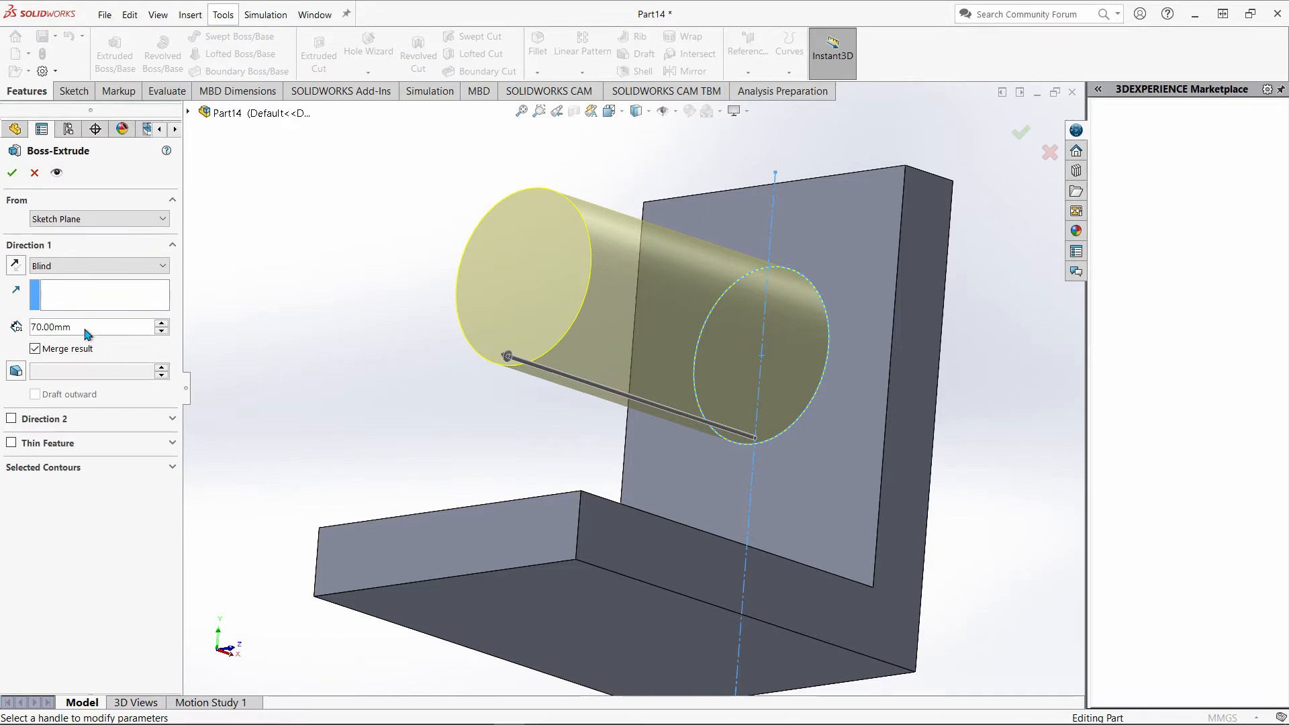
pyautogui.write('30')
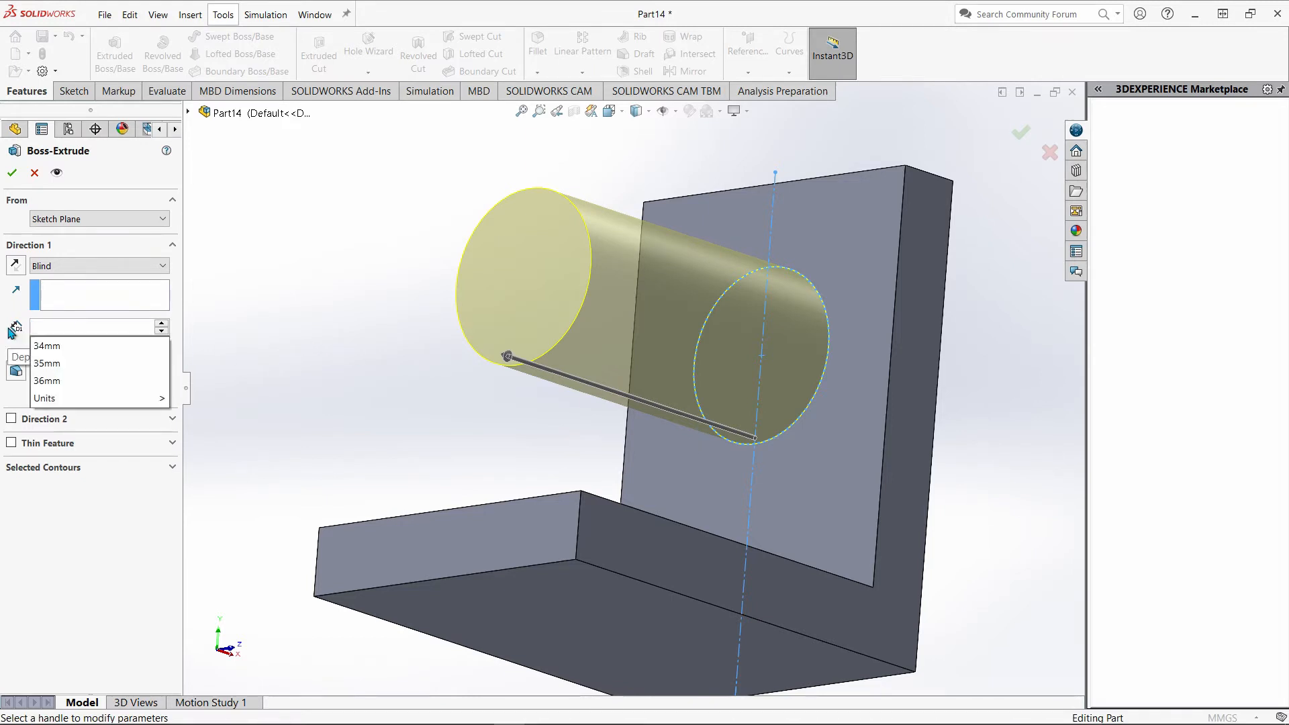
pyautogui.press('Return')
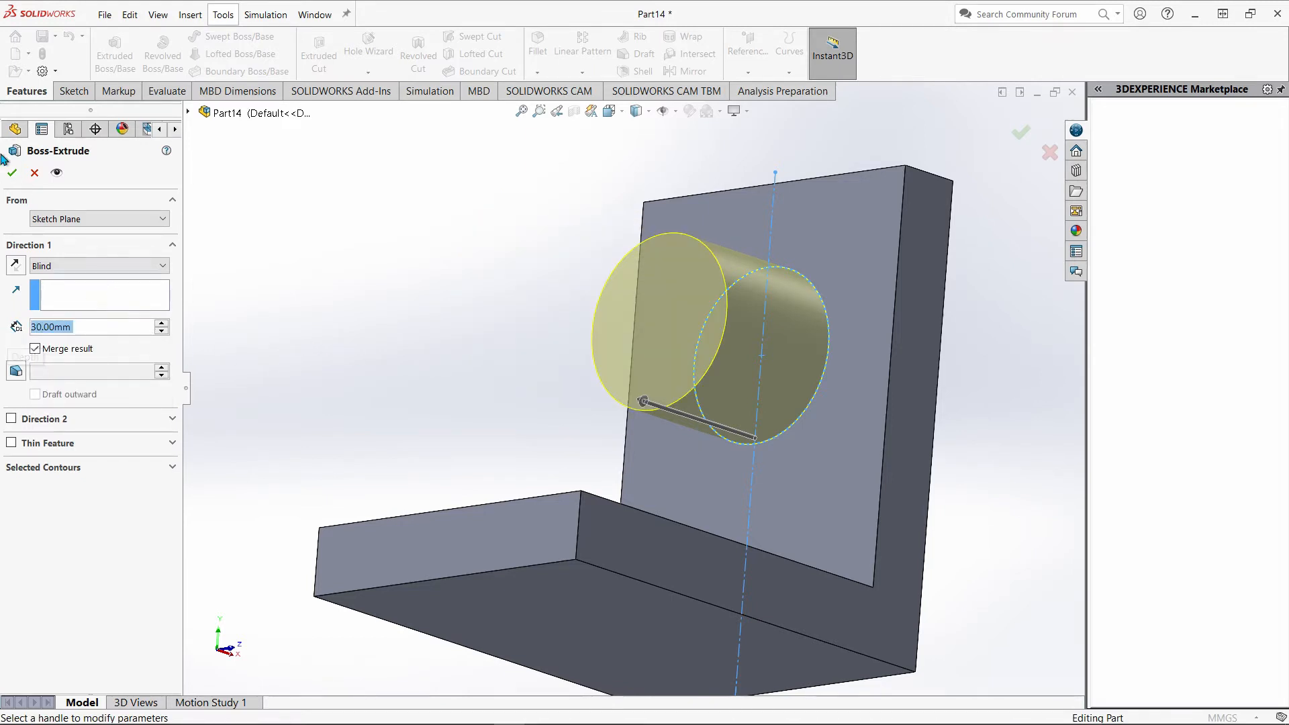
pyautogui.click(9, 173)
# Step: Fillet the two short corner edges at the top of the vertical leg with a symmetric 35 mm radius
pyautogui.moveTo(521, 414); pyautogui.dragTo(454, 468, button='middle')
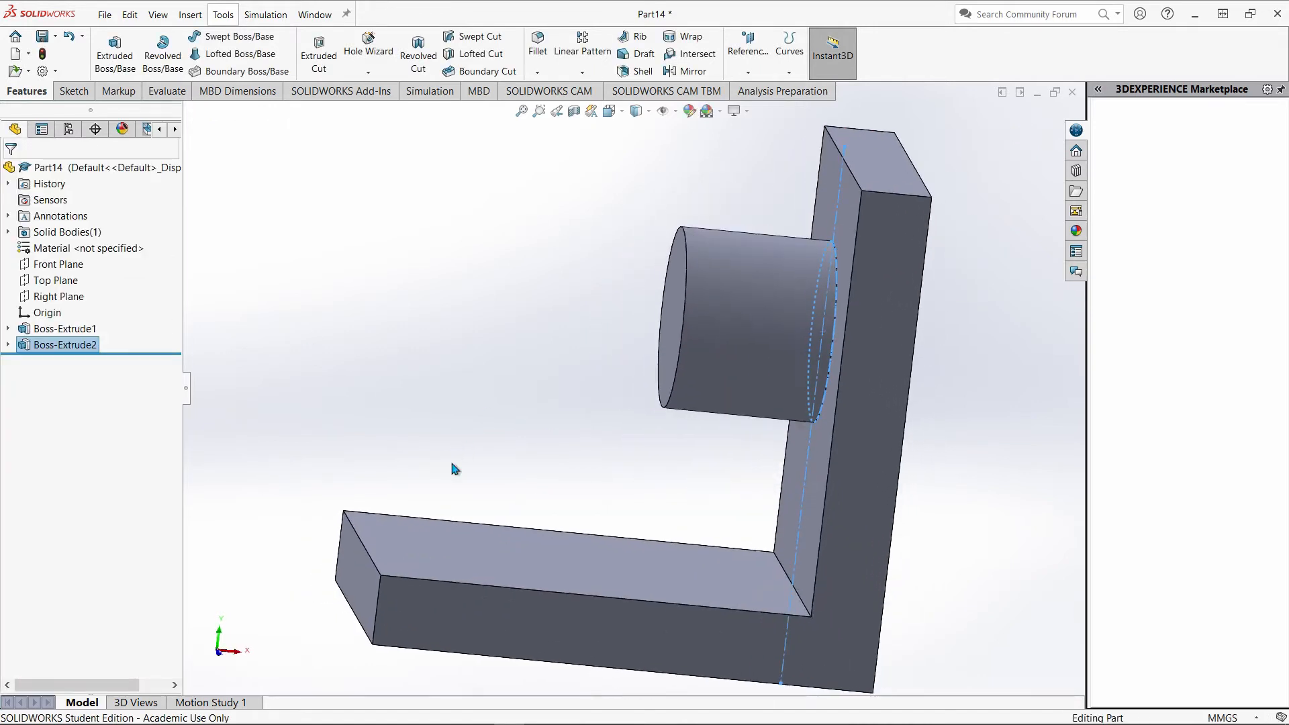
pyautogui.click(492, 343)
pyautogui.moveTo(459, 356); pyautogui.dragTo(543, 387, button='middle')
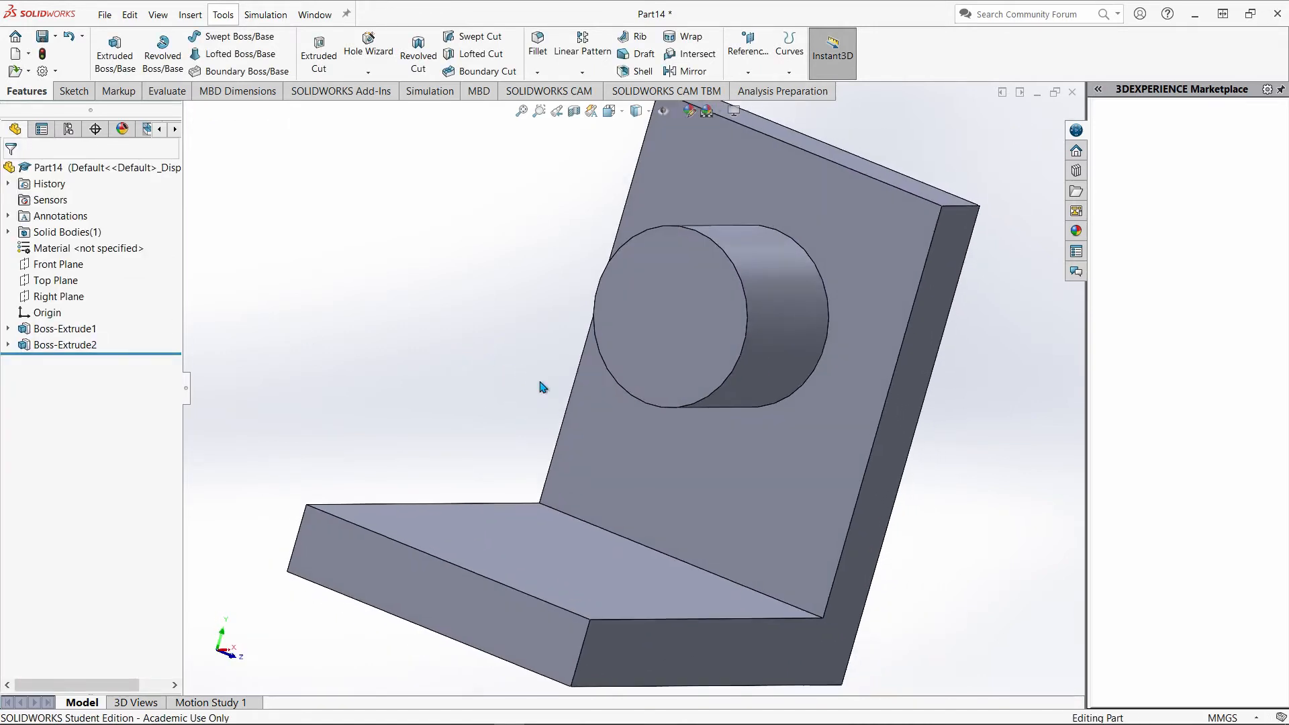
pyautogui.click(538, 46)
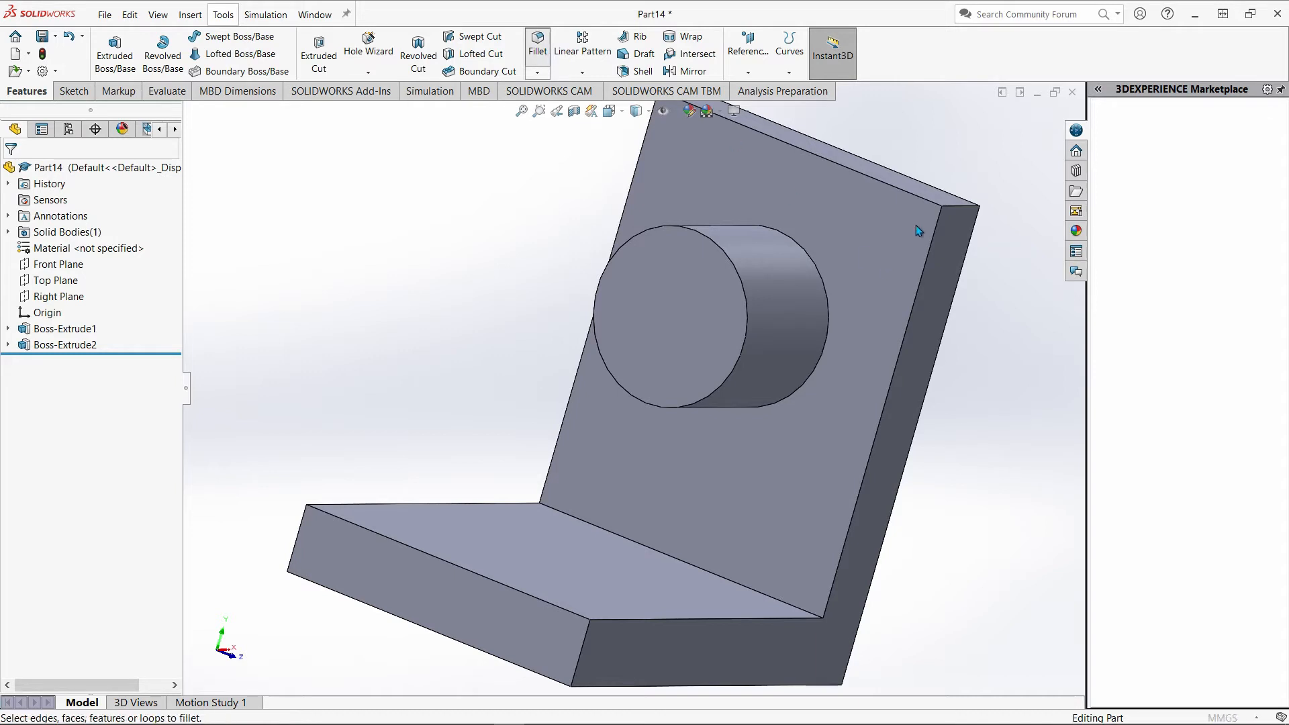
pyautogui.click(956, 207)
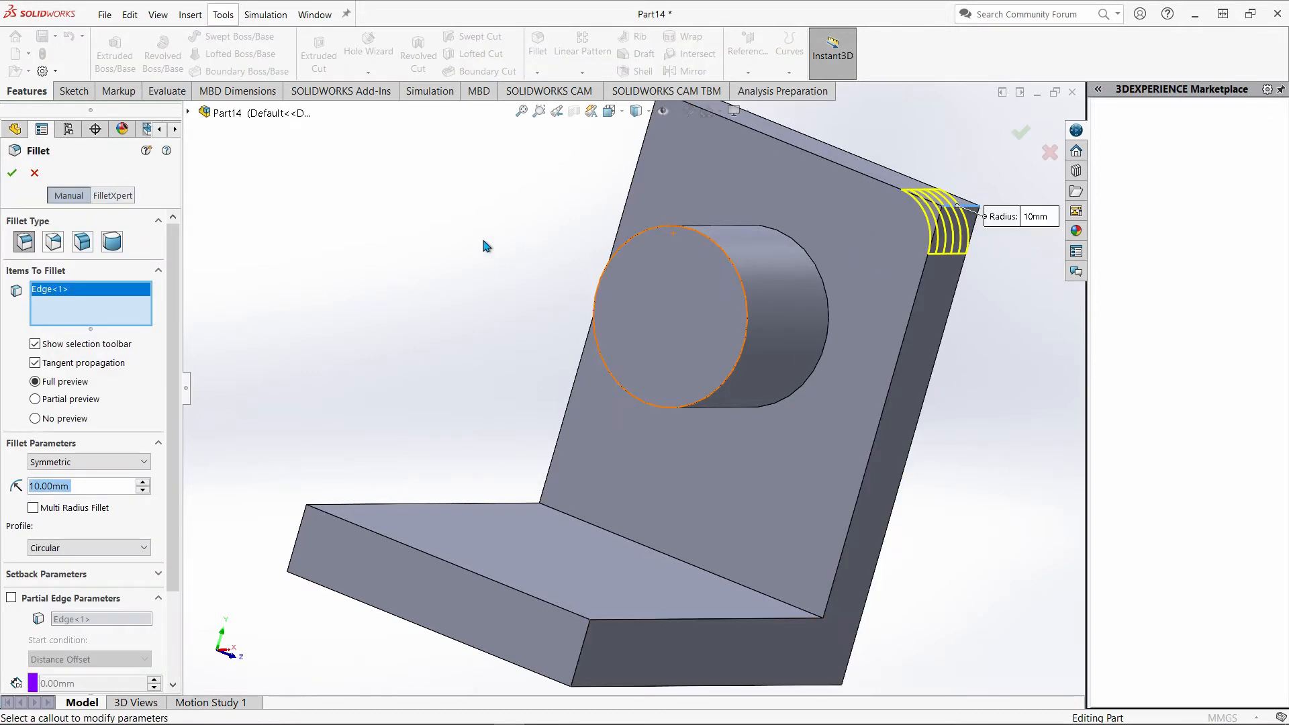
pyautogui.moveTo(956, 208); pyautogui.dragTo(519, 272, button='middle')
pyautogui.moveTo(547, 228); pyautogui.dragTo(601, 212, button='middle')
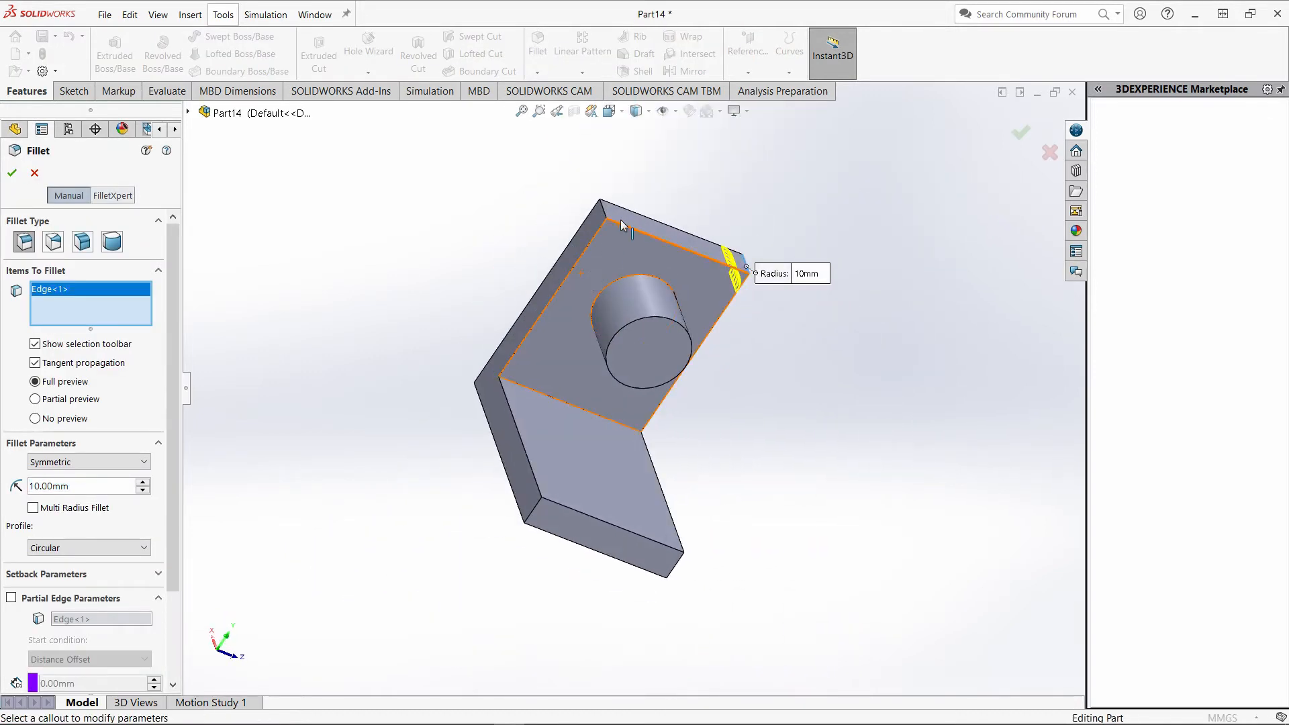
pyautogui.click(604, 210)
pyautogui.moveTo(462, 278); pyautogui.dragTo(189, 411, button='middle')
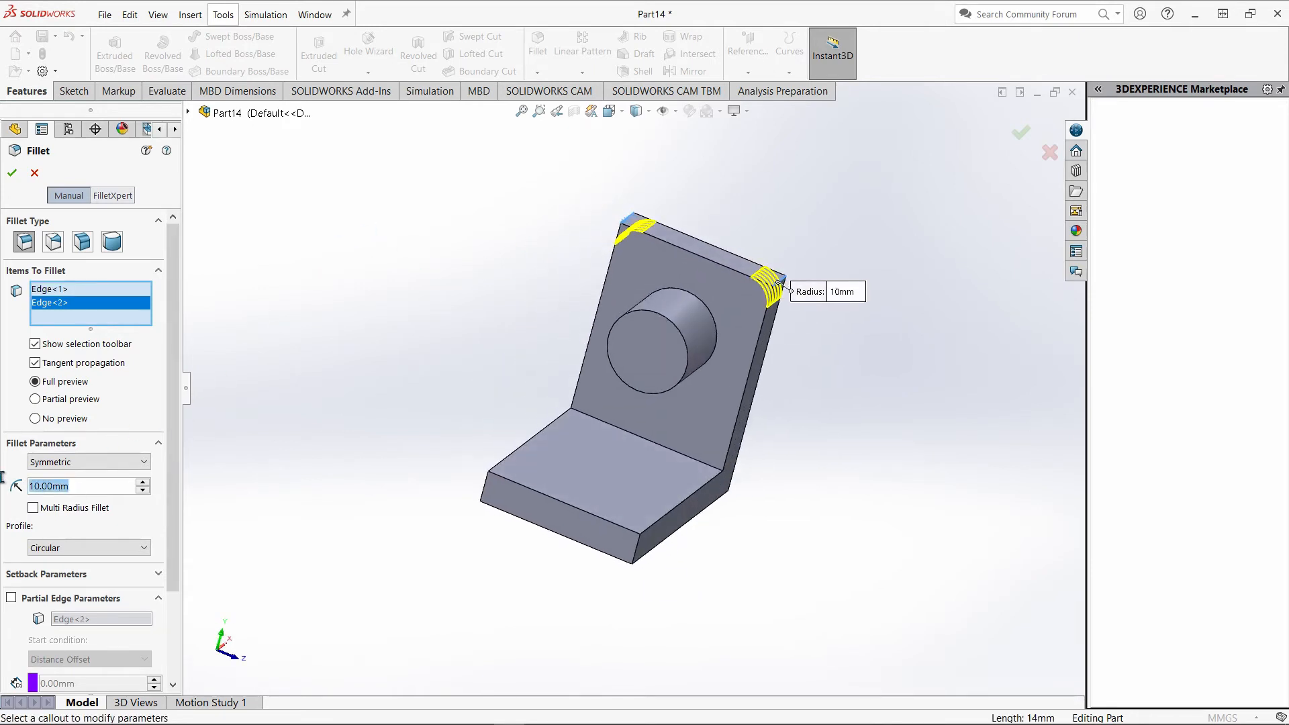
pyautogui.write('35')
pyautogui.press('Return')
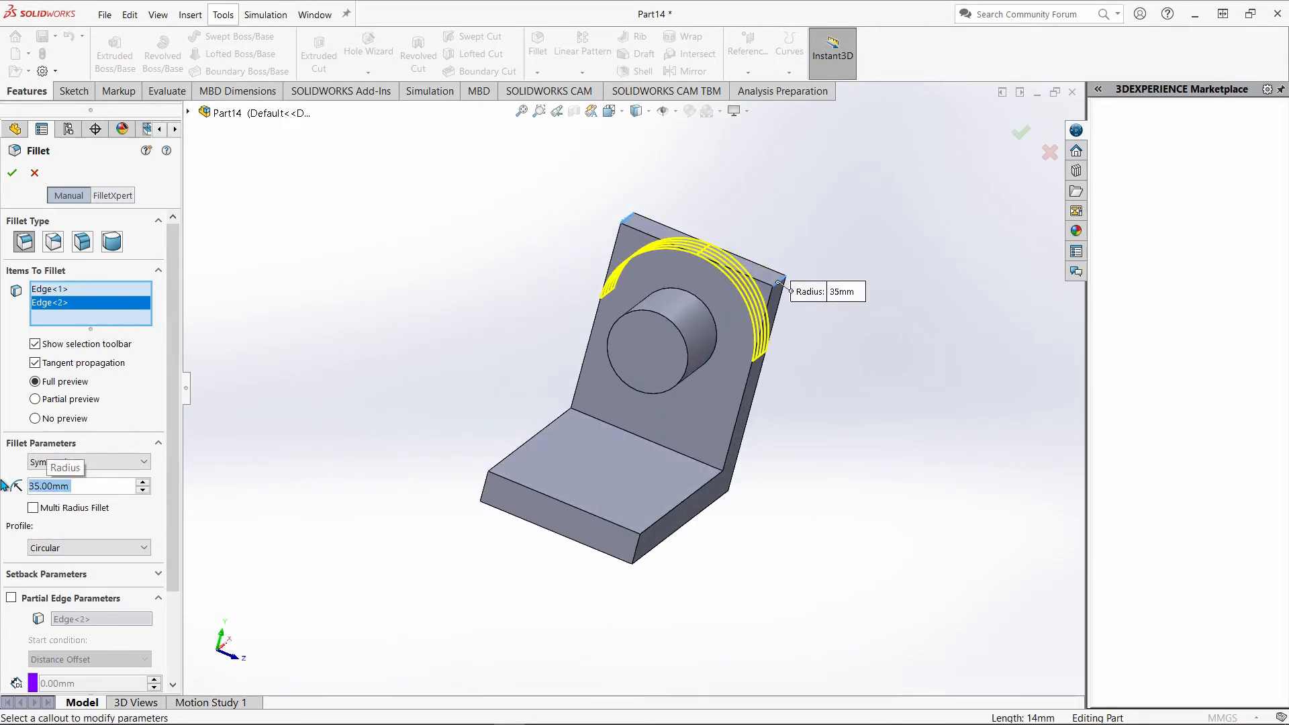
pyautogui.click(14, 175)
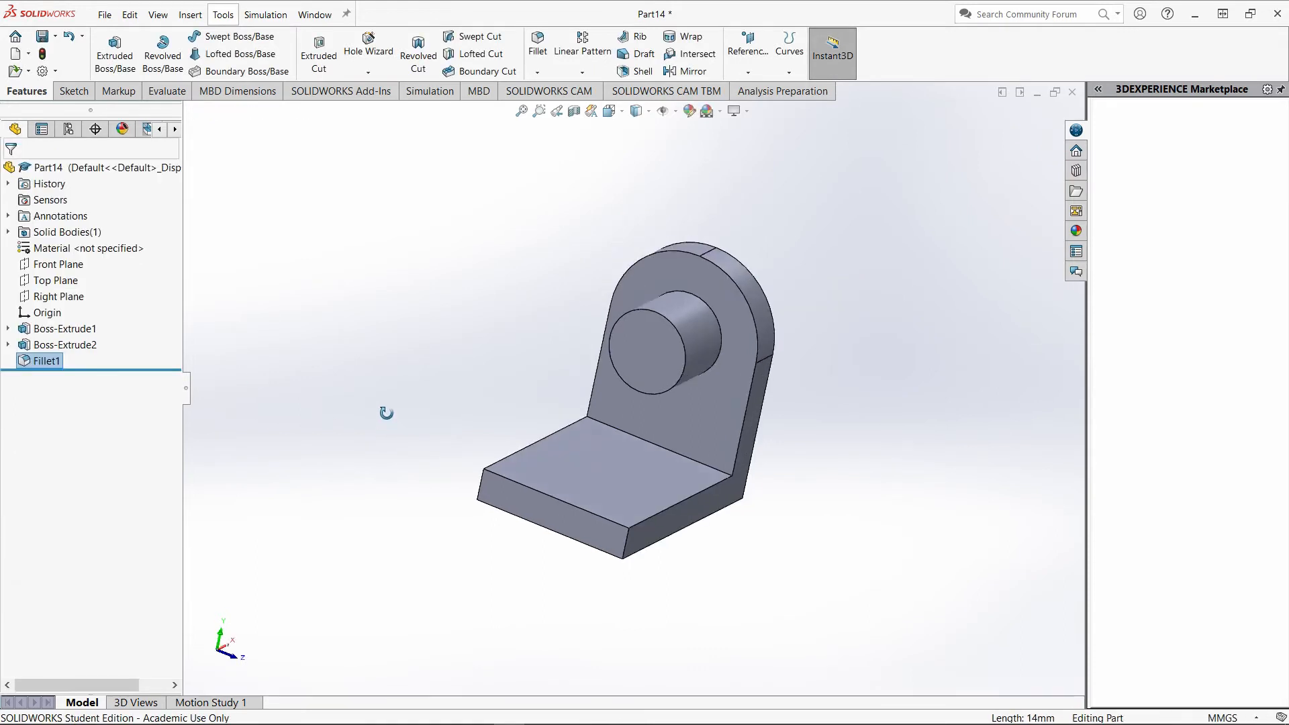
pyautogui.moveTo(383, 412); pyautogui.dragTo(350, 399, button='middle')
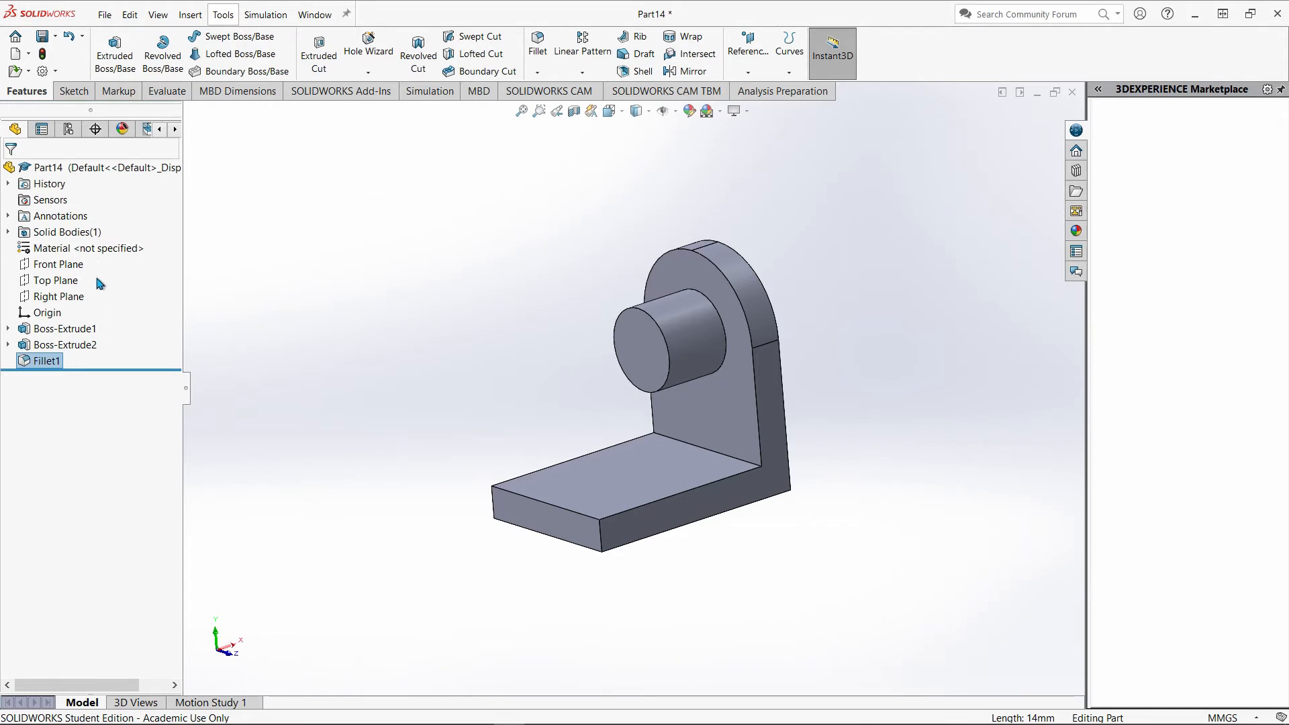
# Step: Sketch a line on the Front Plane from the horizontal leg's outer top corner to the boss's lower front corner
pyautogui.click(67, 267)
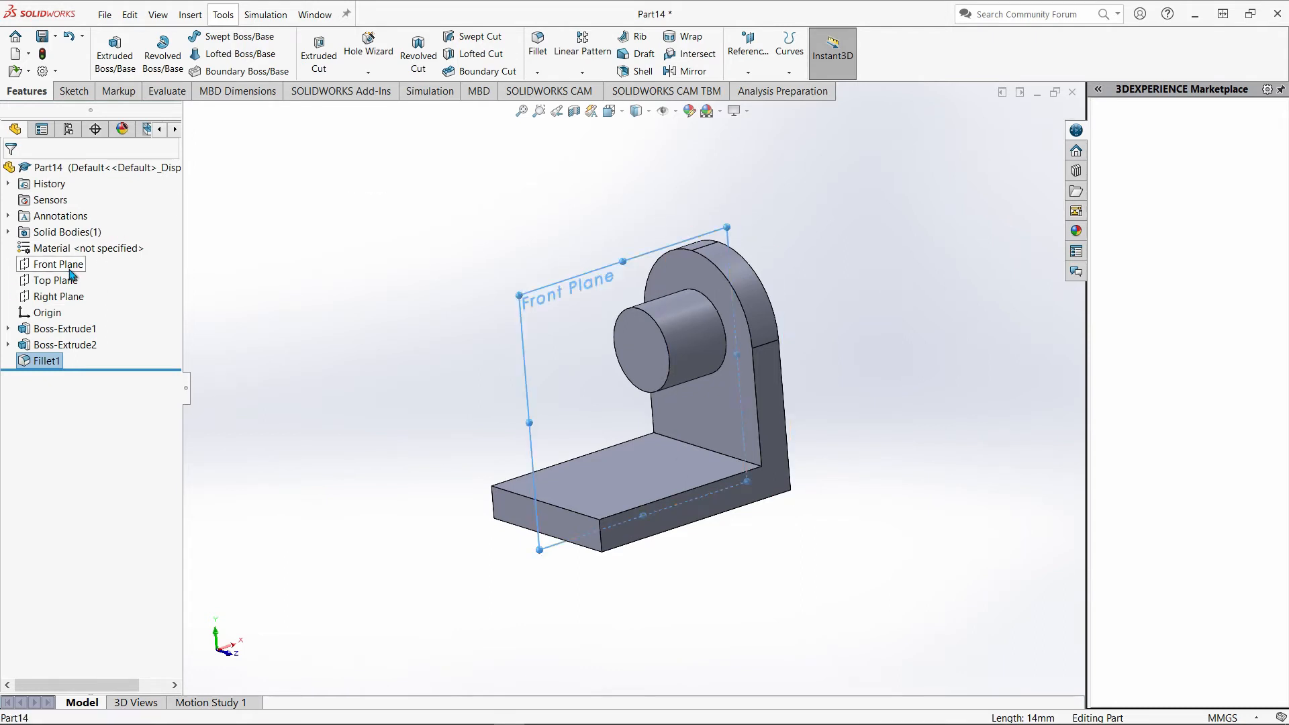
pyautogui.click(81, 251)
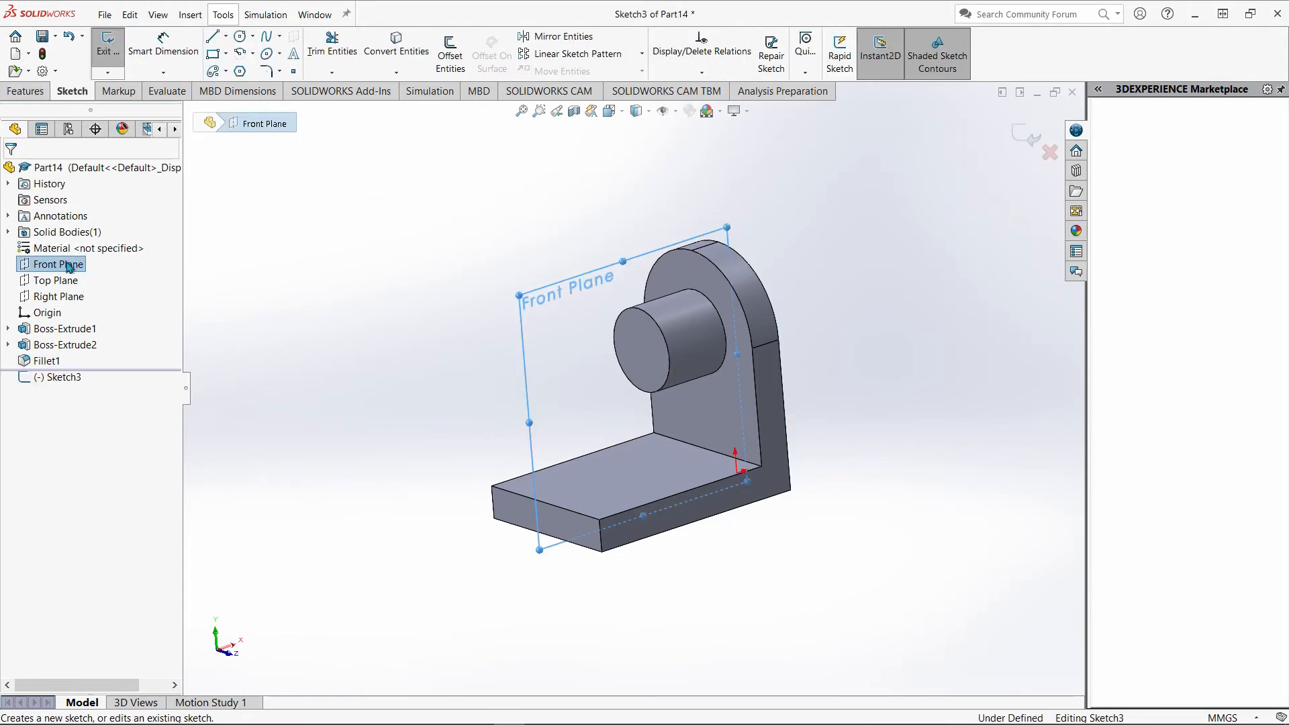
pyautogui.rightClick(69, 265)
pyautogui.click(139, 242)
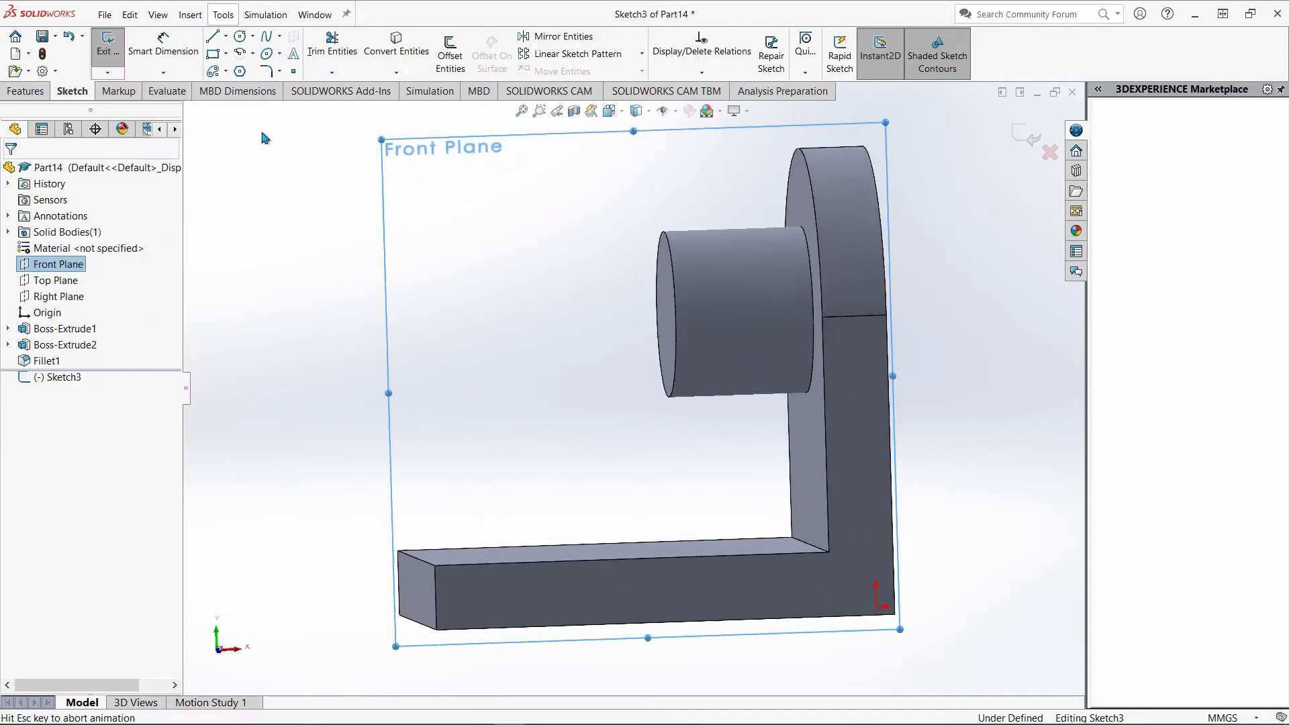
pyautogui.click(213, 37)
pyautogui.click(380, 570)
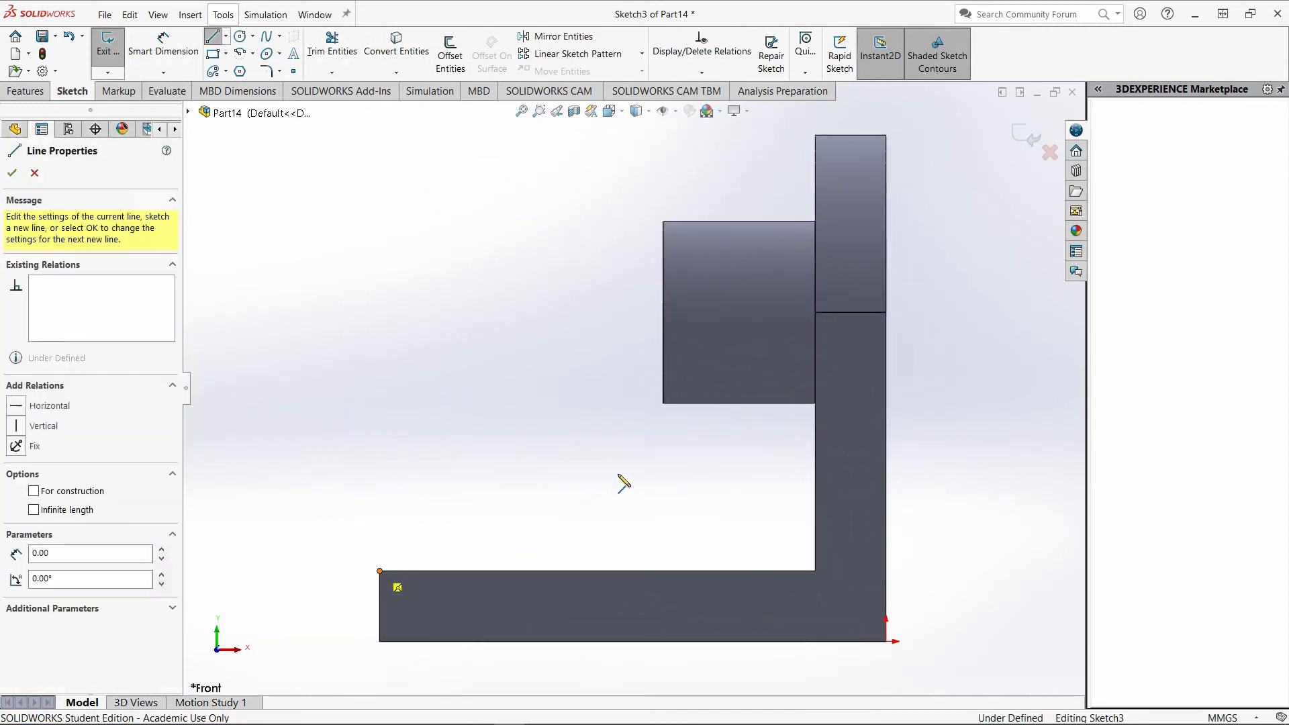
pyautogui.click(663, 403)
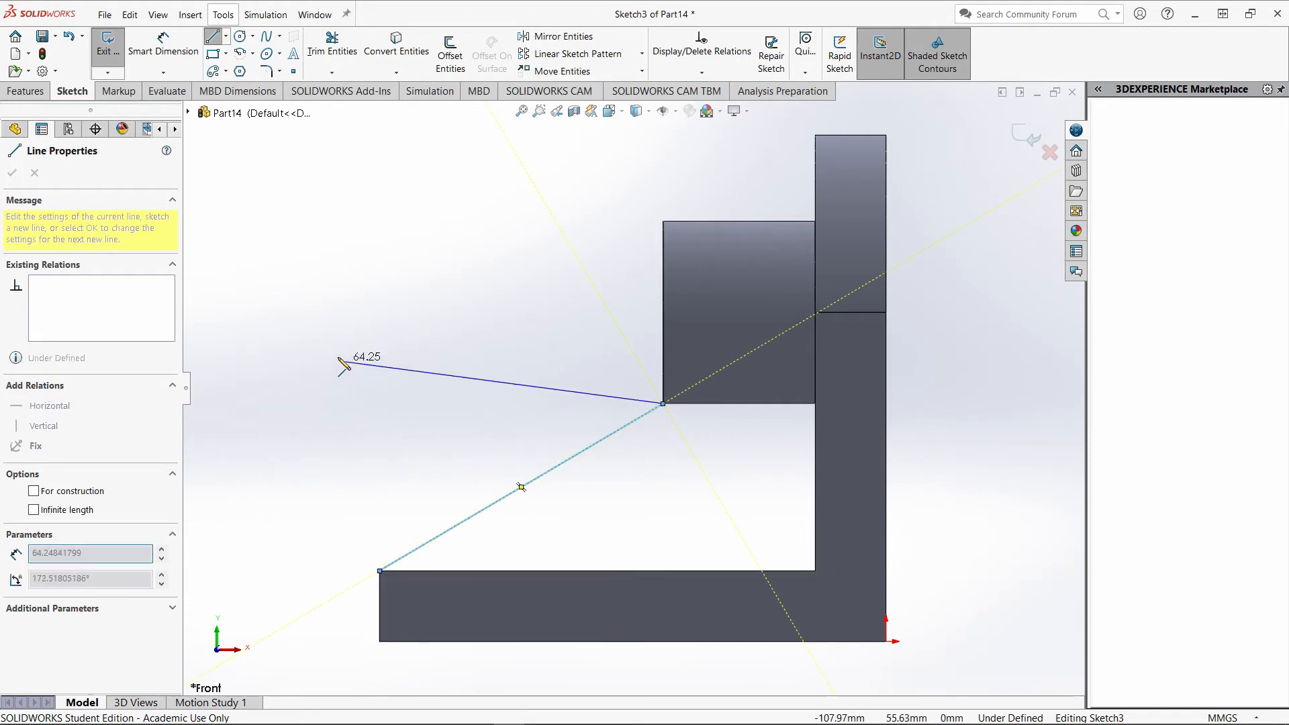
pyautogui.press('Escape')
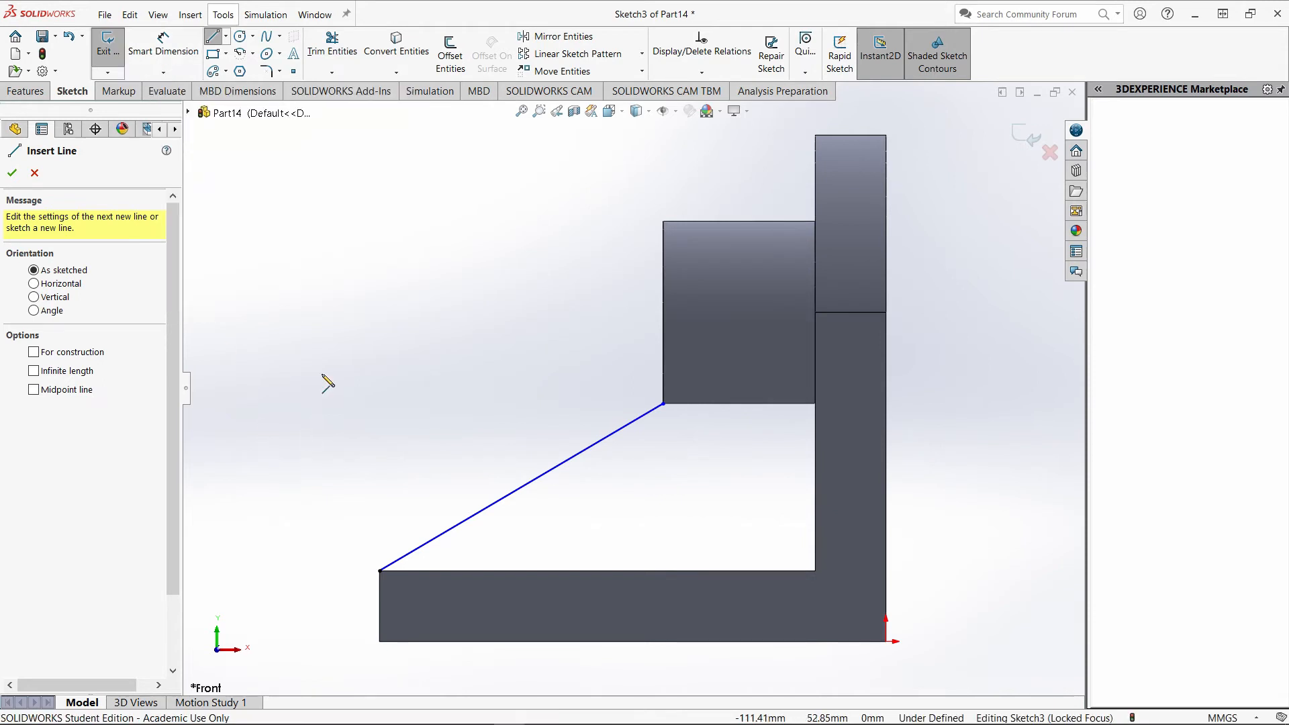
pyautogui.click(286, 195)
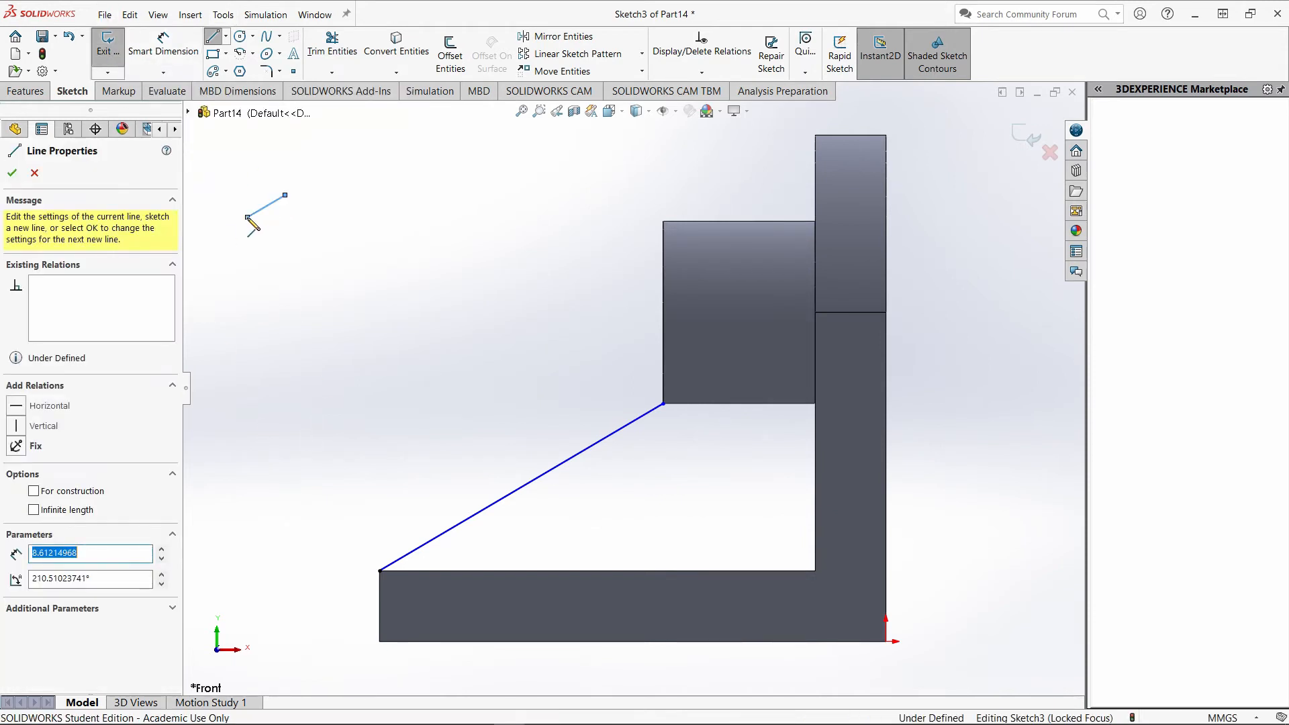
pyautogui.click(247, 217)
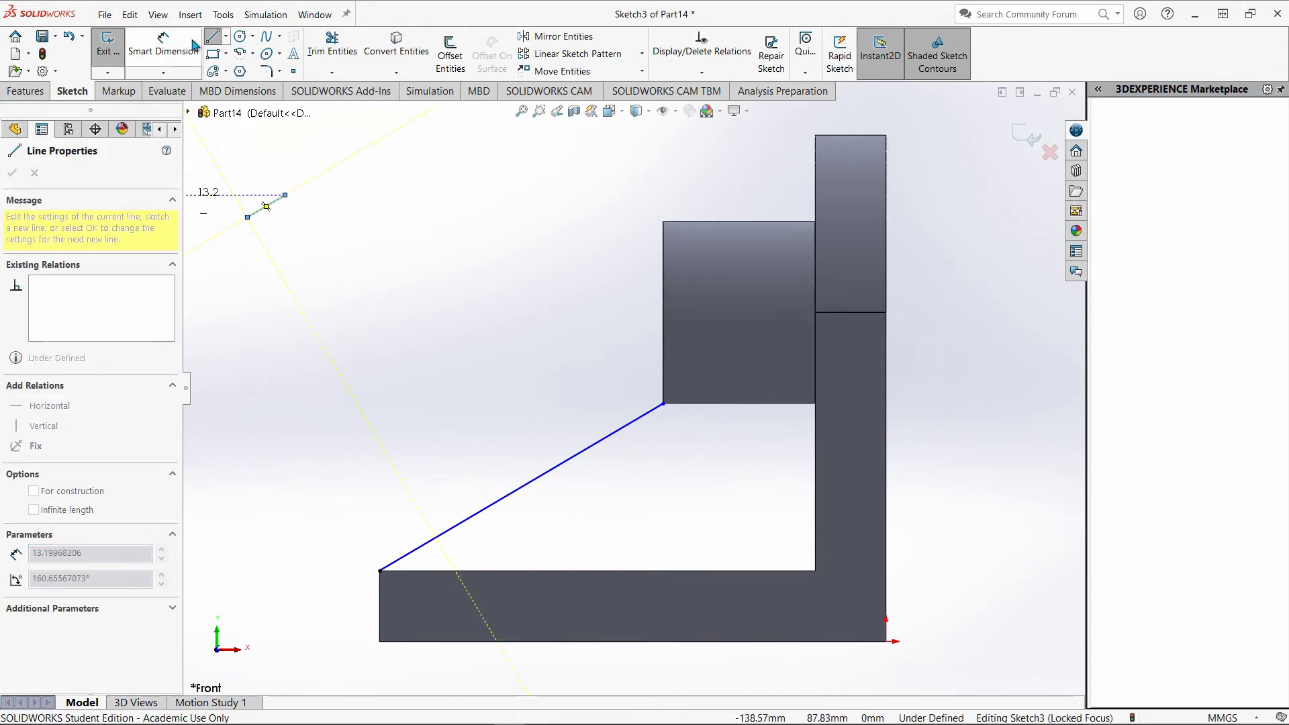
pyautogui.press('Escape')
pyautogui.press('Escape')
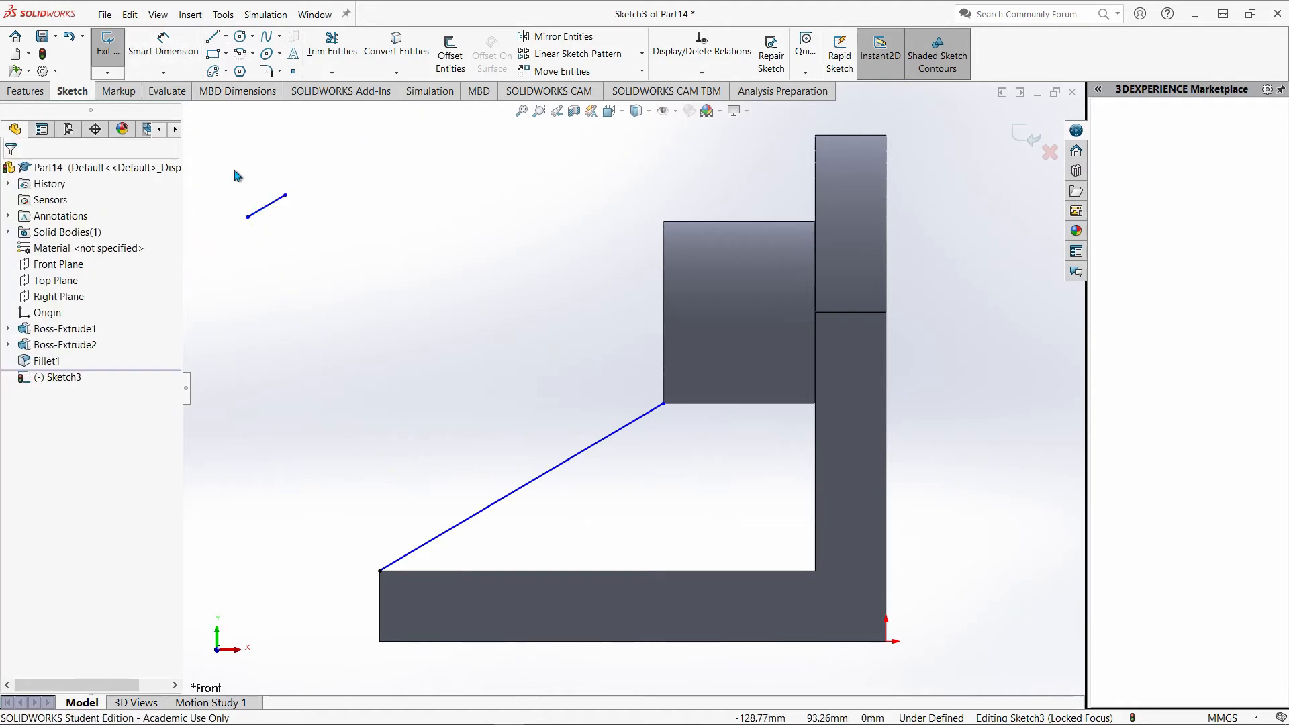
pyautogui.moveTo(235, 182); pyautogui.dragTo(325, 276)
pyautogui.press('Delete')
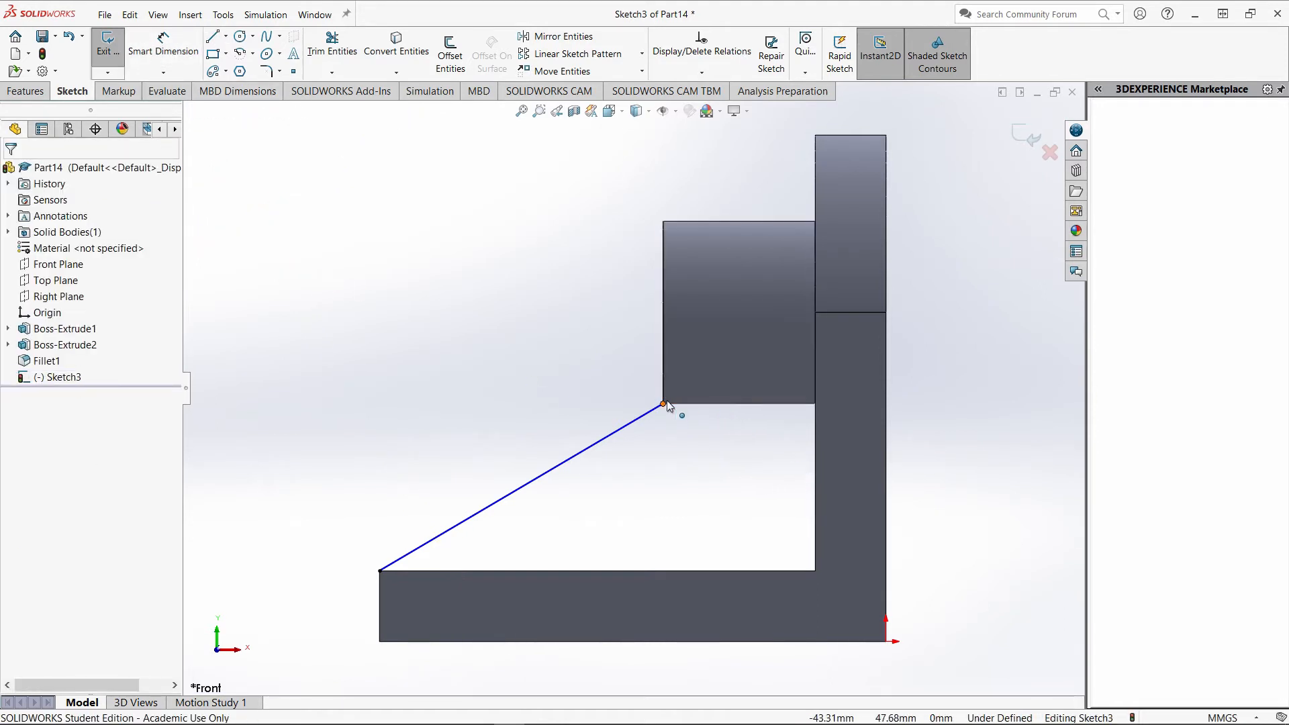
# Step: Pull the line's upper endpoint below the boss and constrain it coincident with the boss's lower front corner
pyautogui.moveTo(664, 403); pyautogui.dragTo(671, 445)
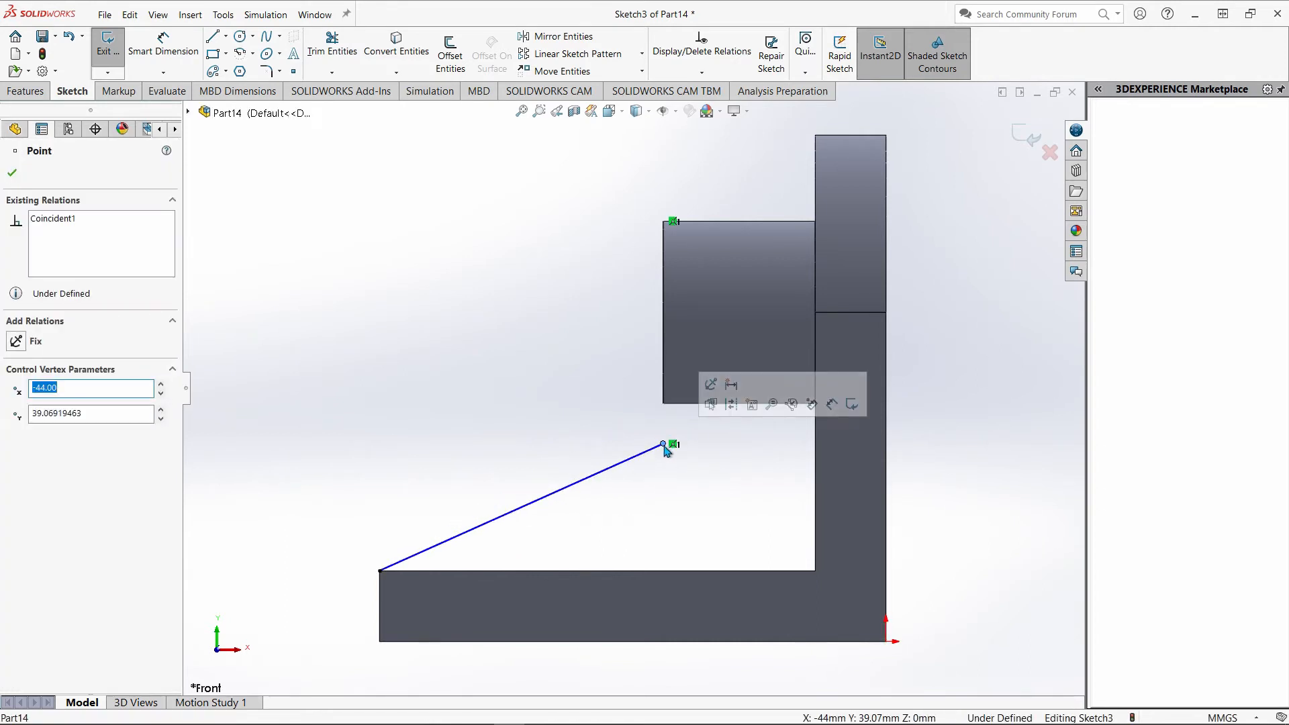
pyautogui.keyDown('ctrl'); pyautogui.click(663, 308); pyautogui.keyUp('ctrl')
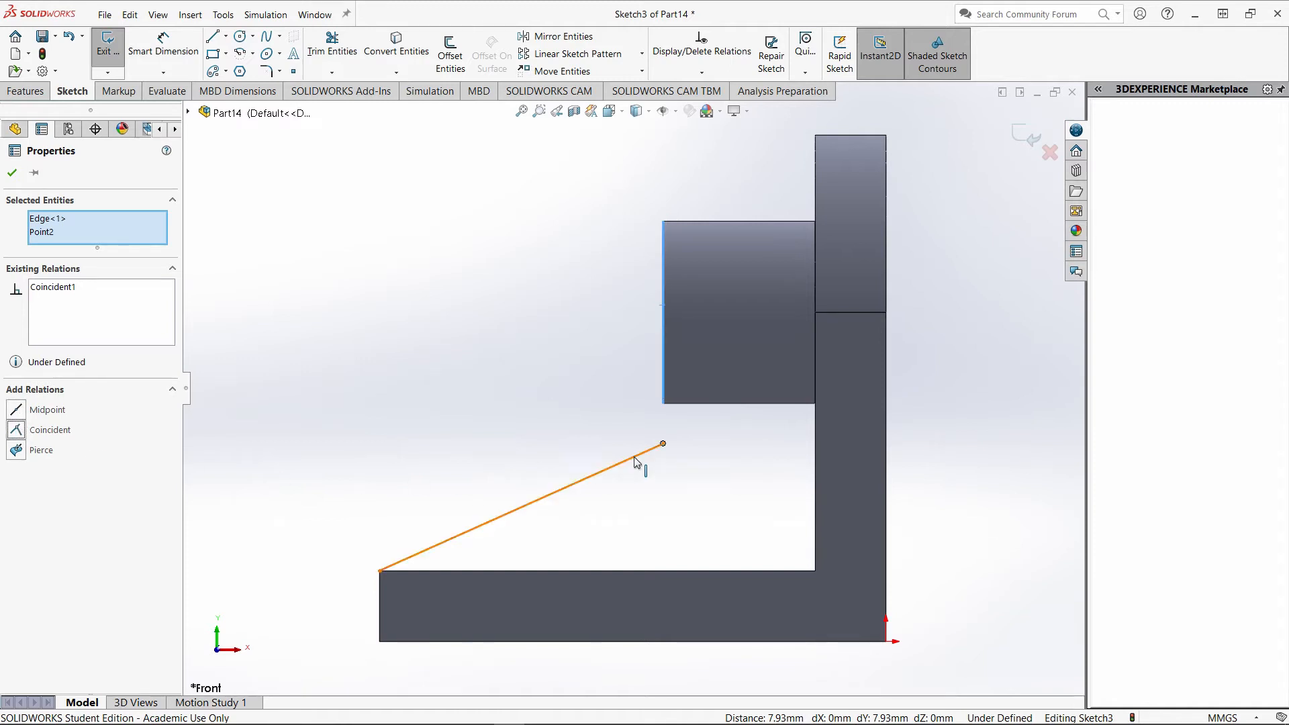
pyautogui.click(708, 451)
pyautogui.click(665, 445)
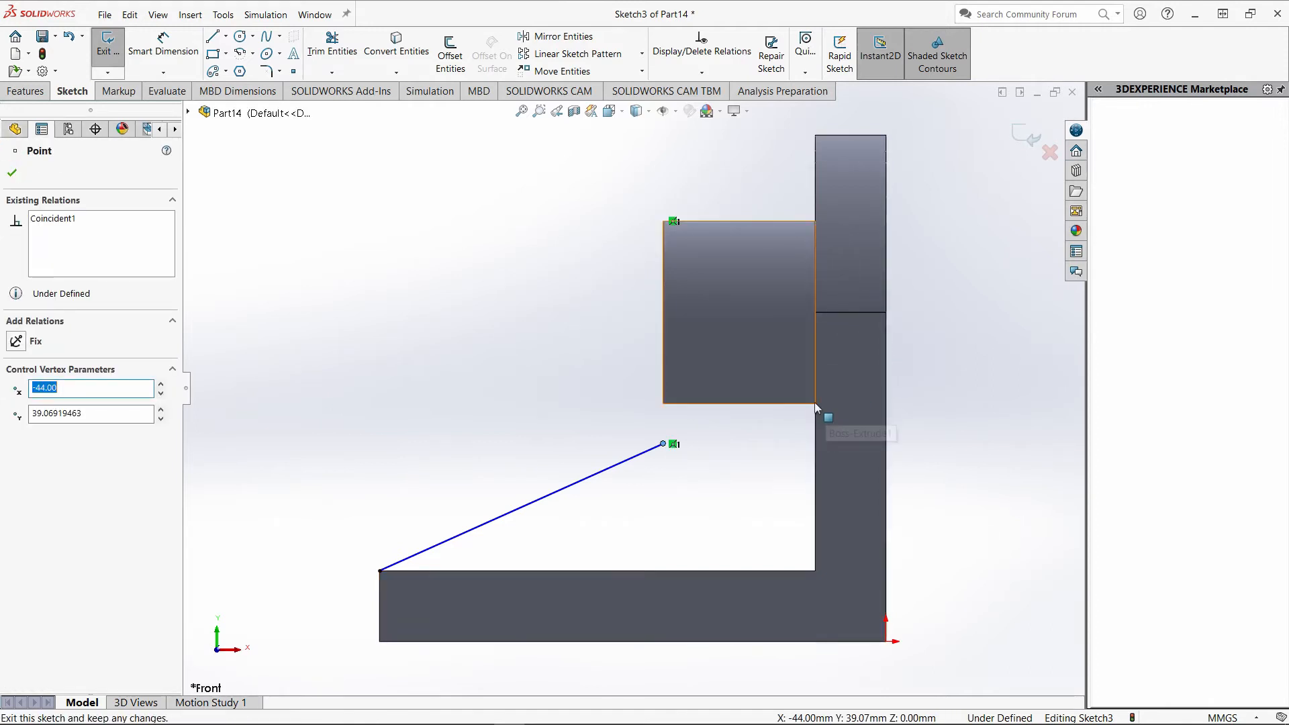
pyautogui.click(663, 405)
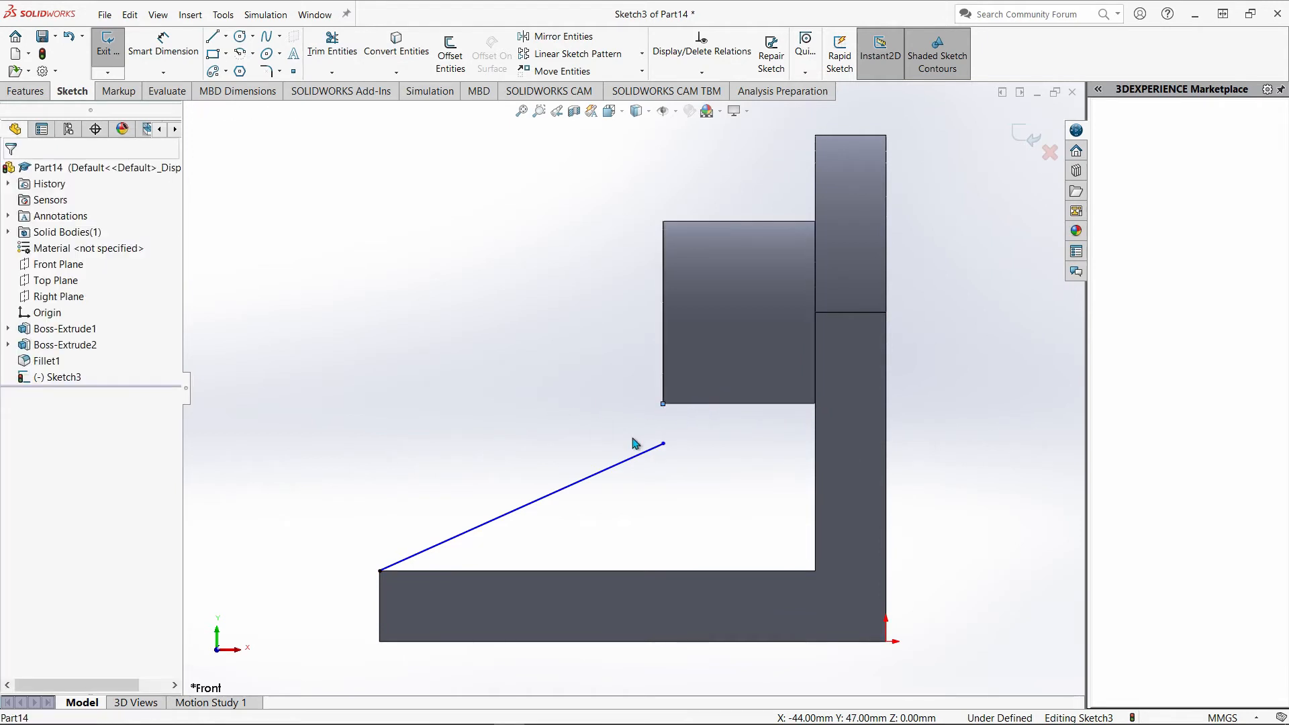
pyautogui.keyDown('ctrl'); pyautogui.click(663, 443); pyautogui.keyUp('ctrl')
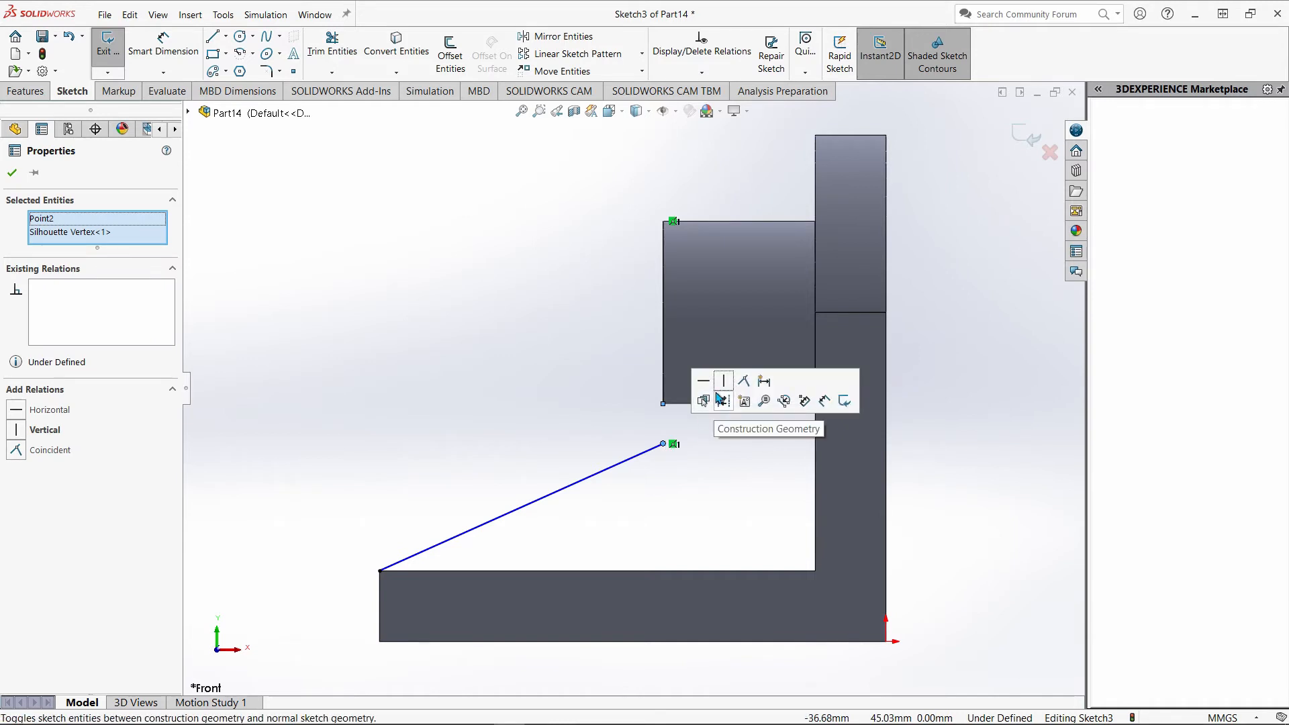
pyautogui.click(745, 385)
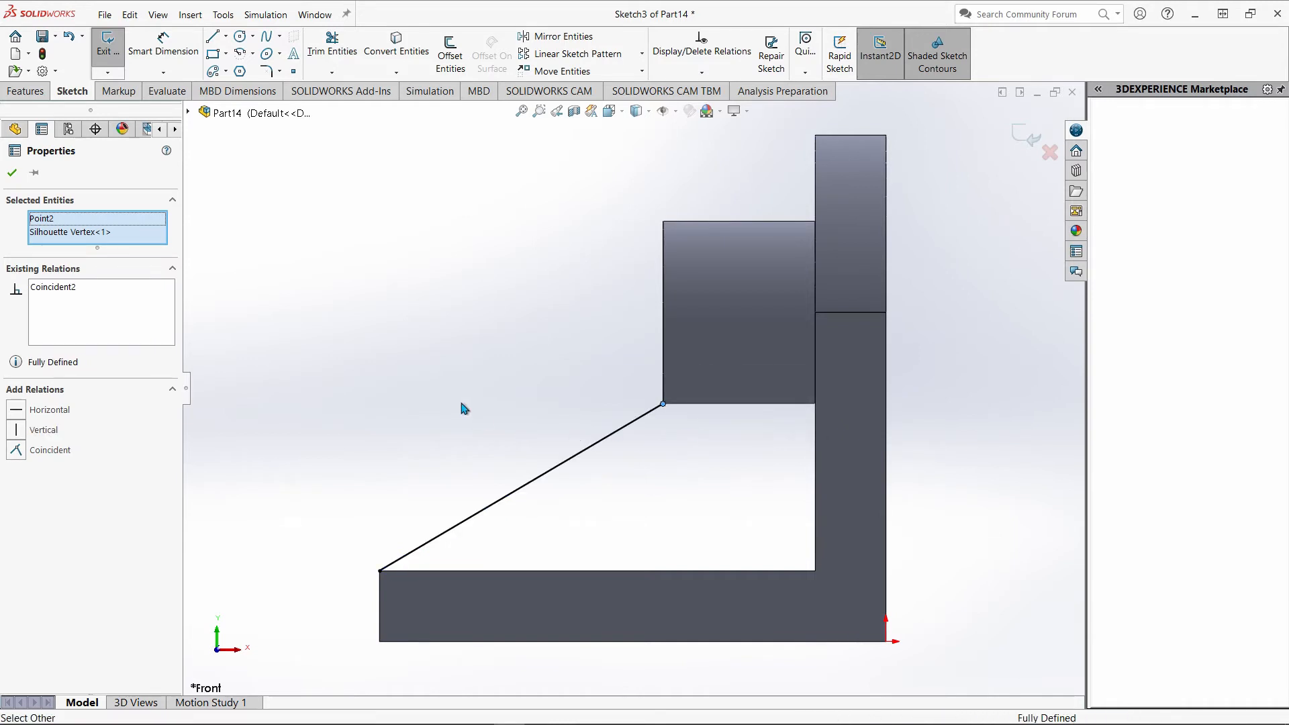
pyautogui.click(302, 446)
# Step: Exit the sketch and create a rib from the sloped line, 10 mm thick on both sides and parallel to the sketch
pyautogui.moveTo(302, 445); pyautogui.dragTo(399, 467, button='middle')
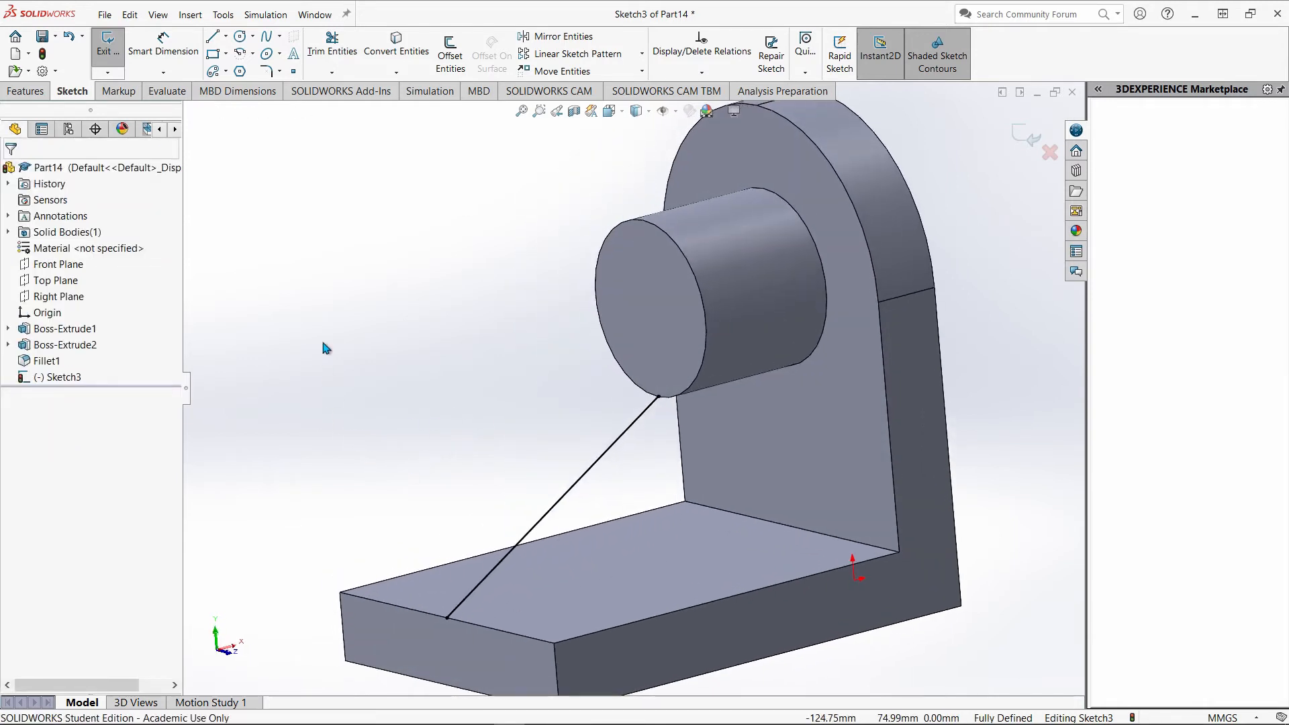
pyautogui.click(107, 45)
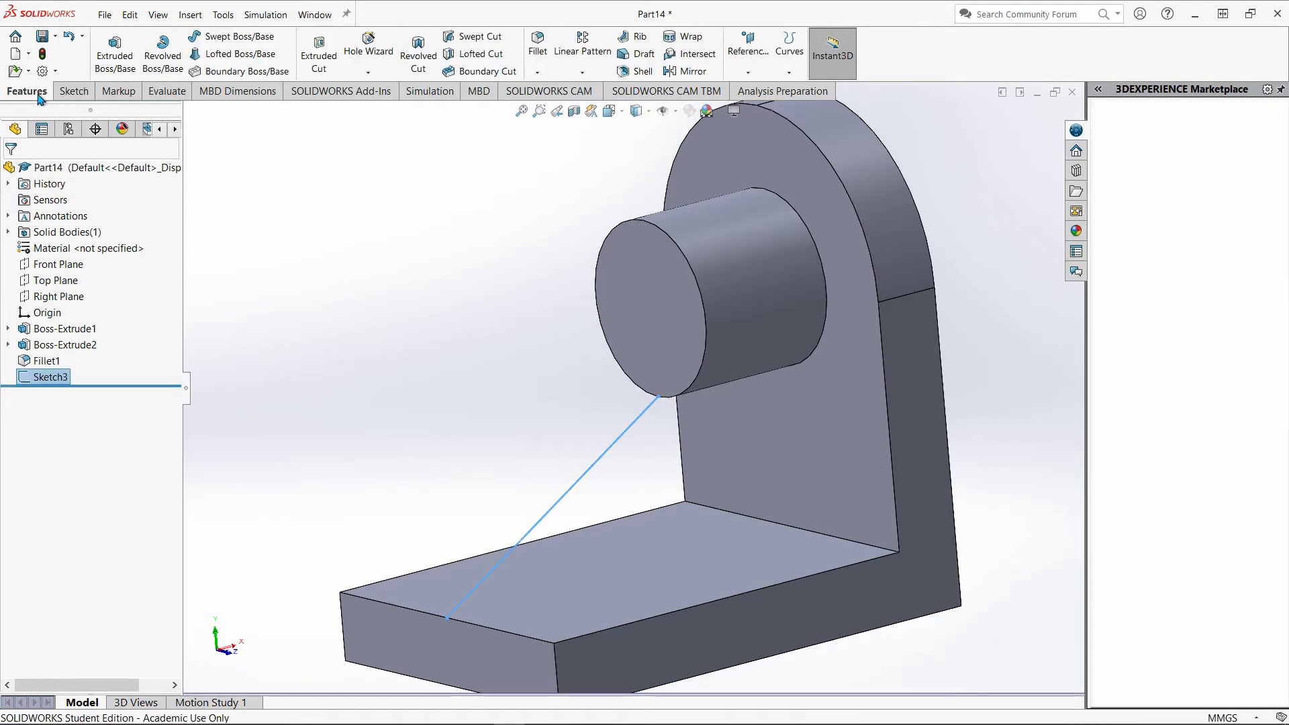
pyautogui.click(624, 38)
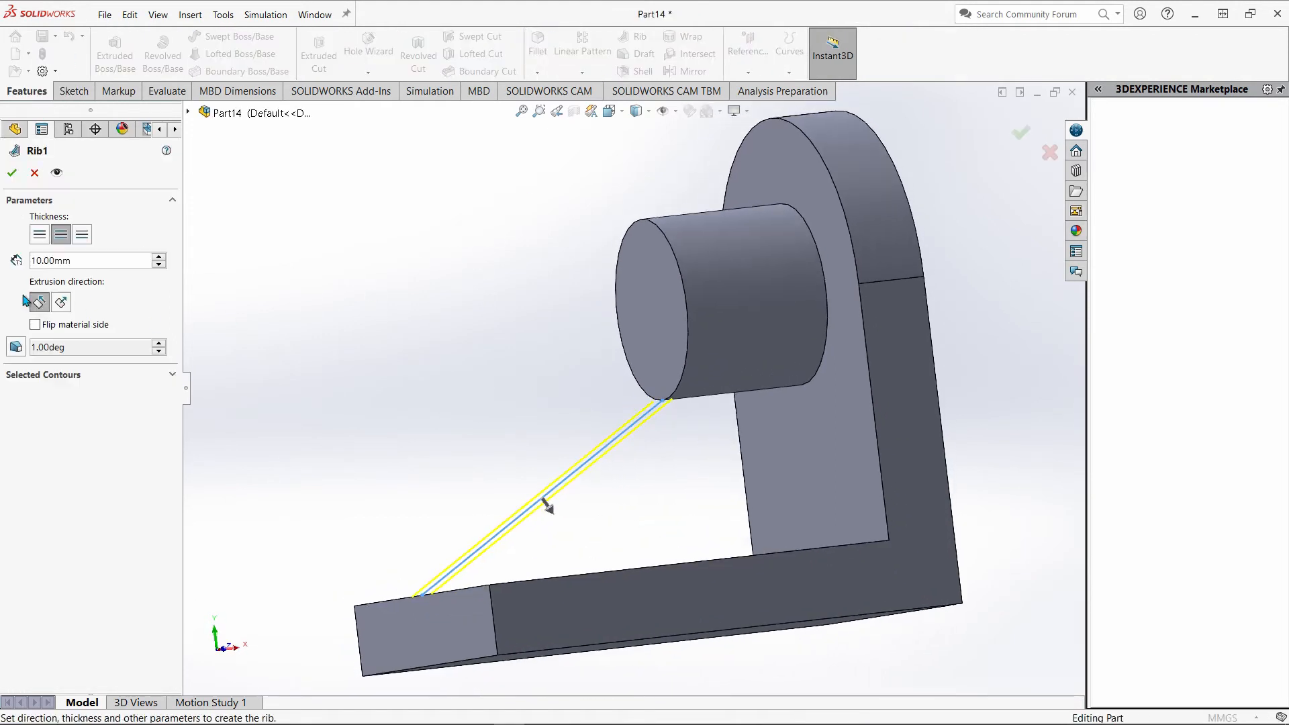
pyautogui.click(12, 173)
# Step: Edit the rib, check its thickness in the Paint 3D reference drawing, return to SOLIDWORKS and set the thickness to 14 mm
pyautogui.moveTo(351, 379); pyautogui.dragTo(455, 432, button='middle')
pyautogui.rightClick(43, 378)
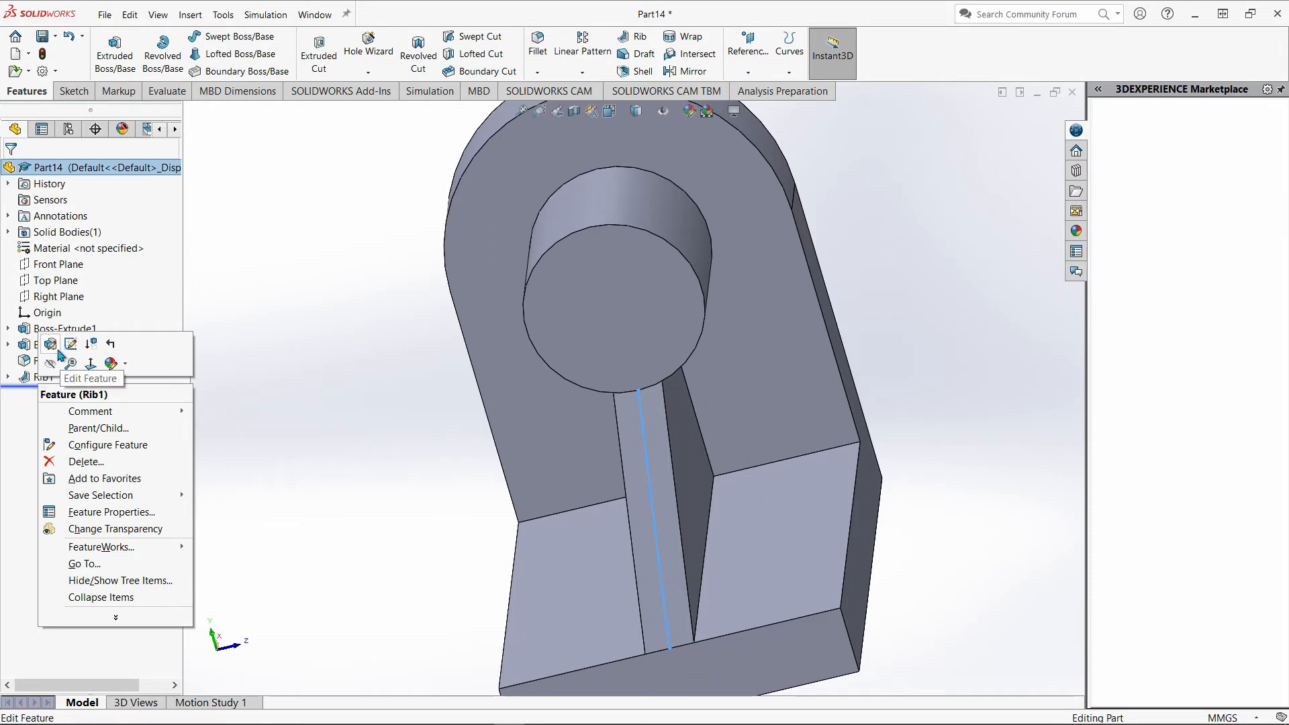
pyautogui.click(49, 346)
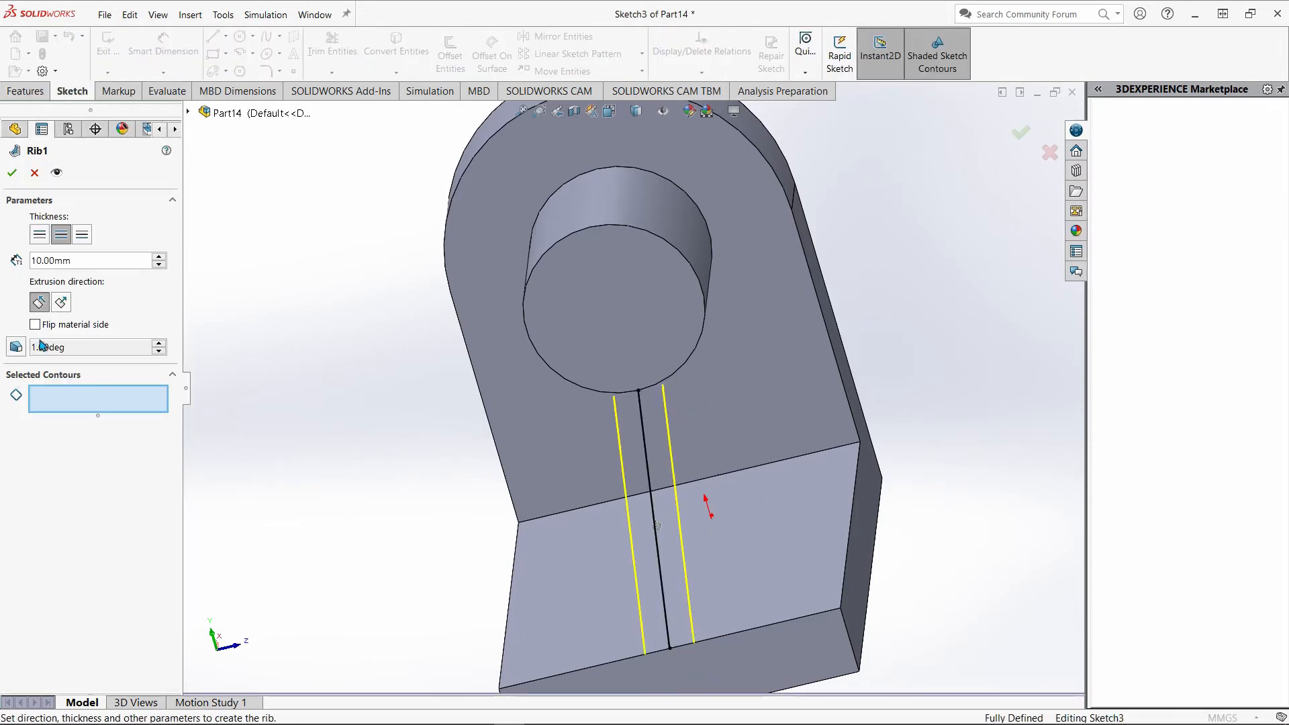
pyautogui.rightClick(59, 266)
pyautogui.moveTo(90, 278)
pyautogui.moveTo(88, 260); pyautogui.dragTo(10, 279)
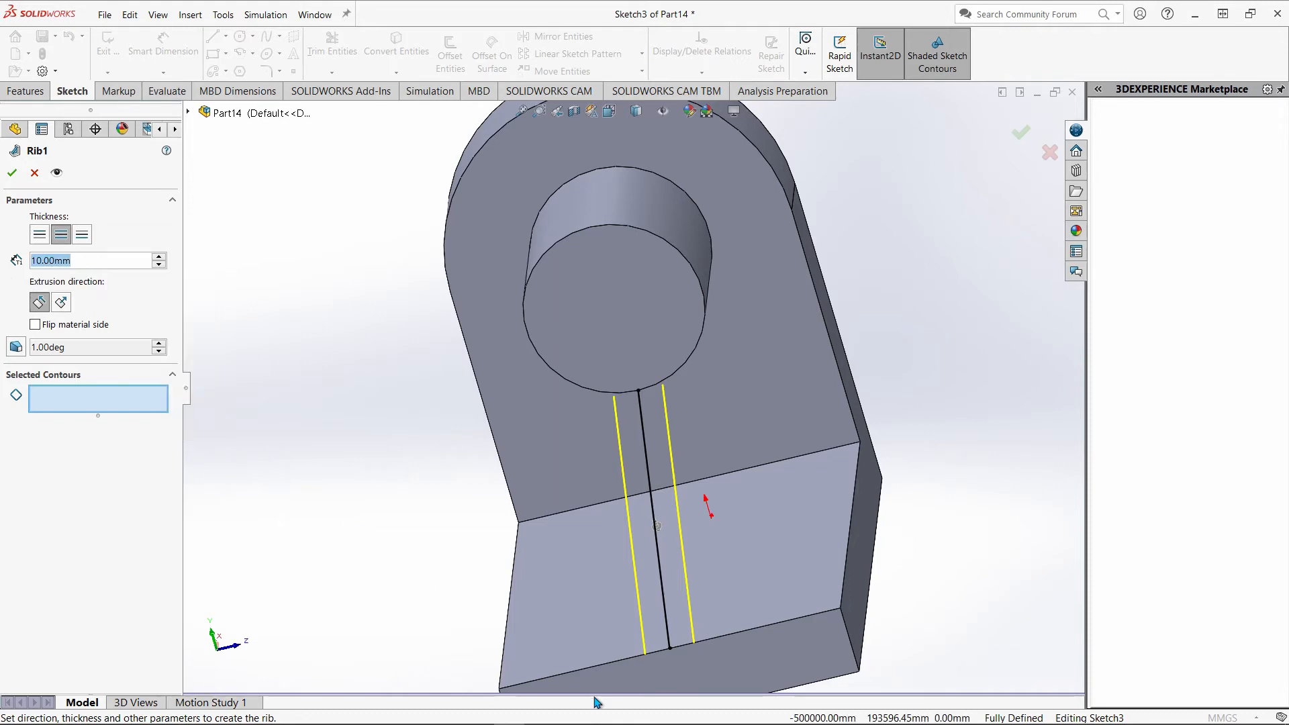
pyautogui.moveTo(477, 713)
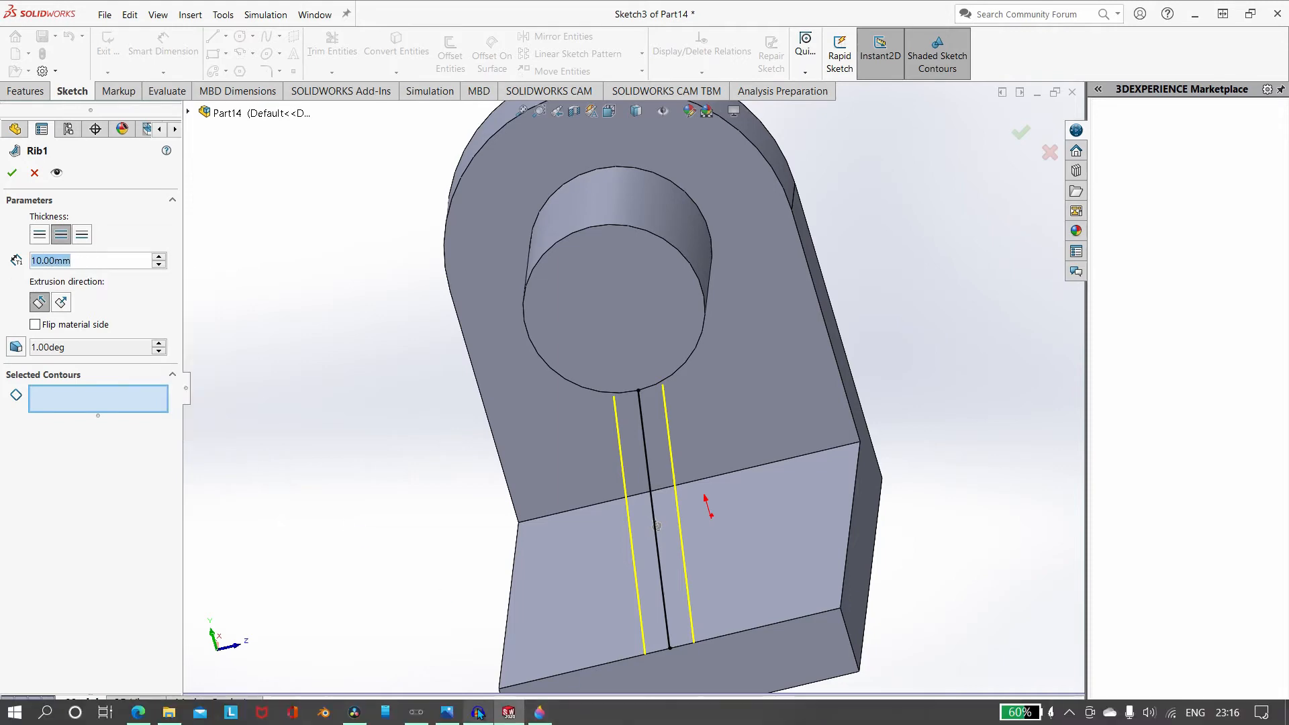
pyautogui.click(540, 712)
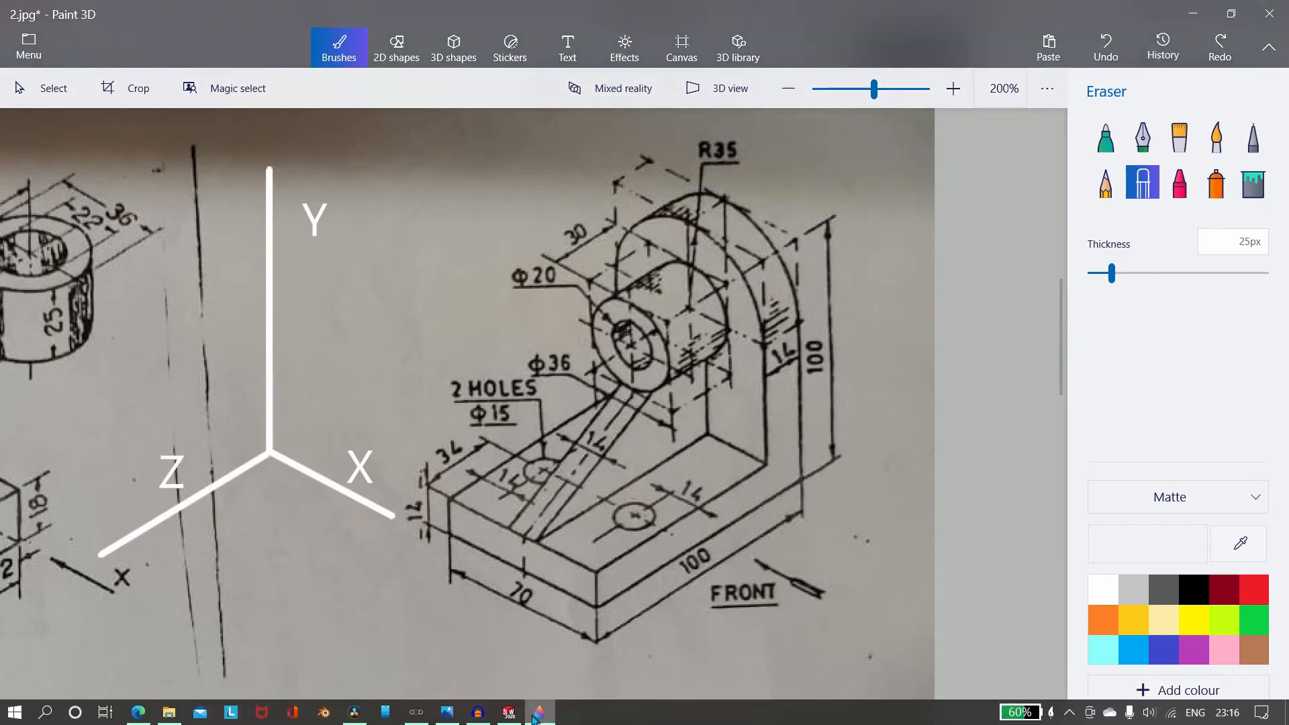
pyautogui.click(508, 712)
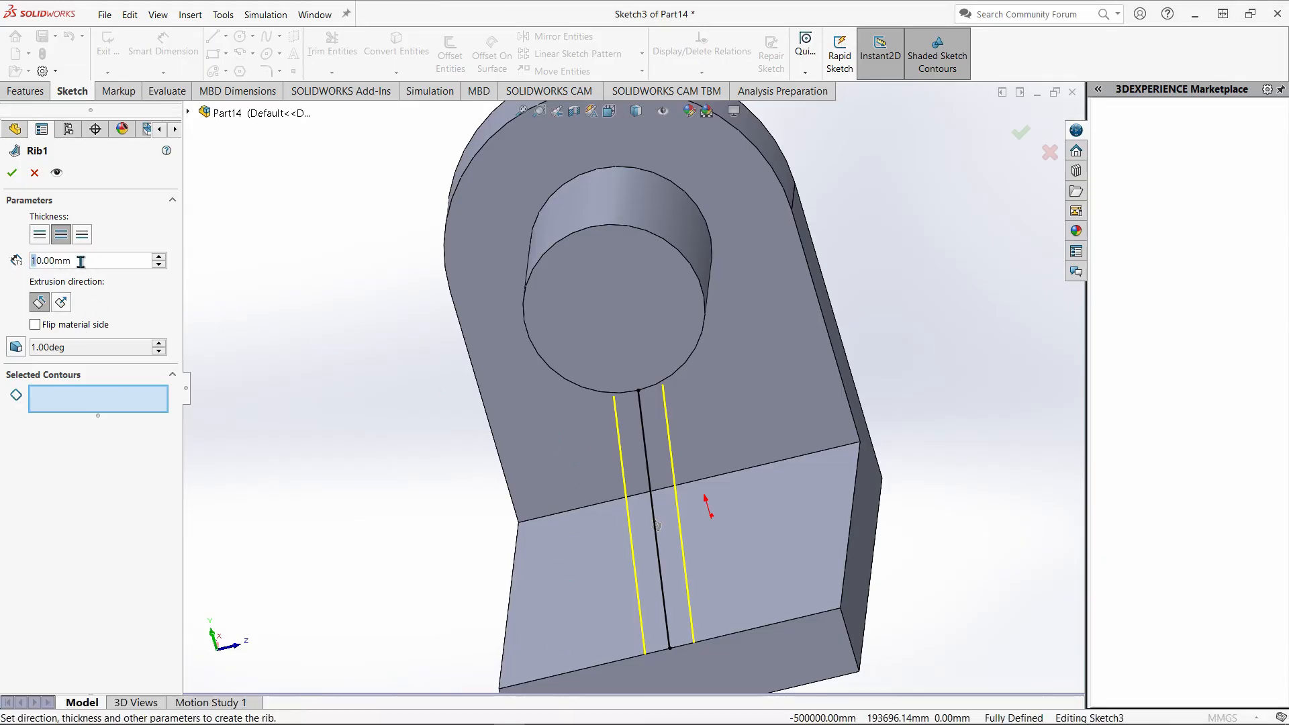
pyautogui.write('14')
pyautogui.press('Return')
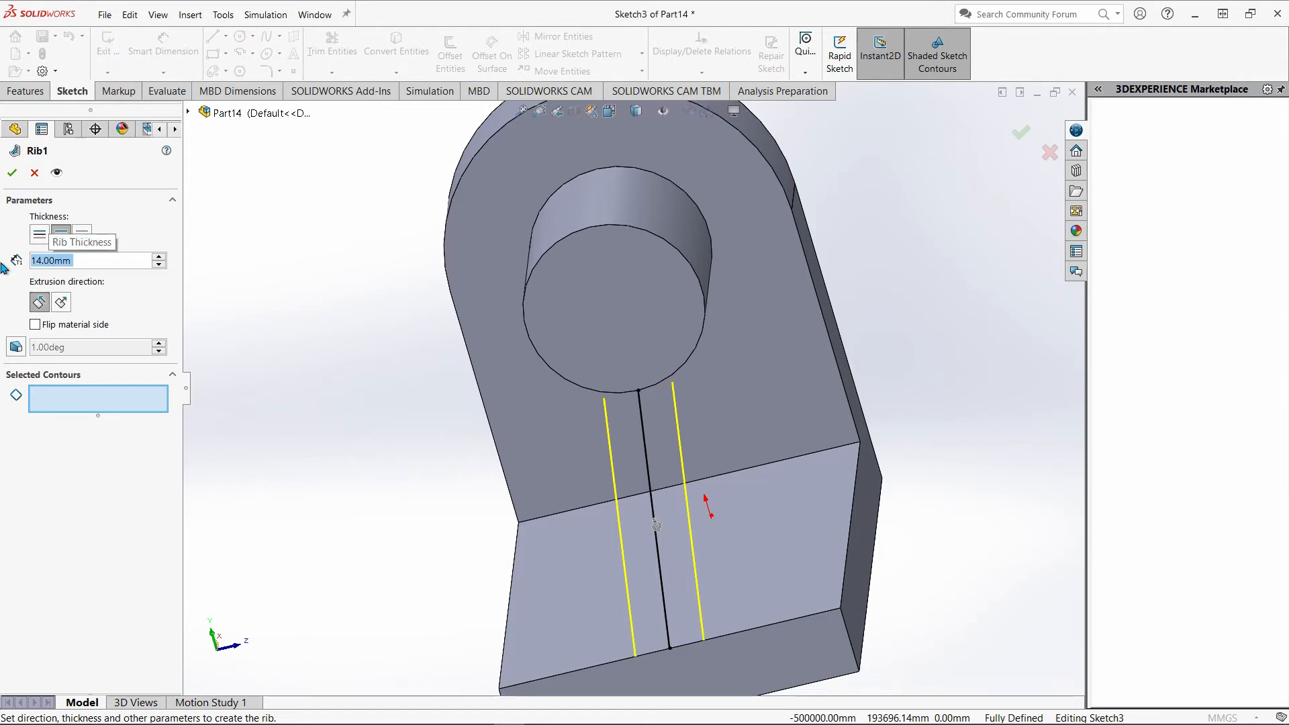
pyautogui.click(14, 173)
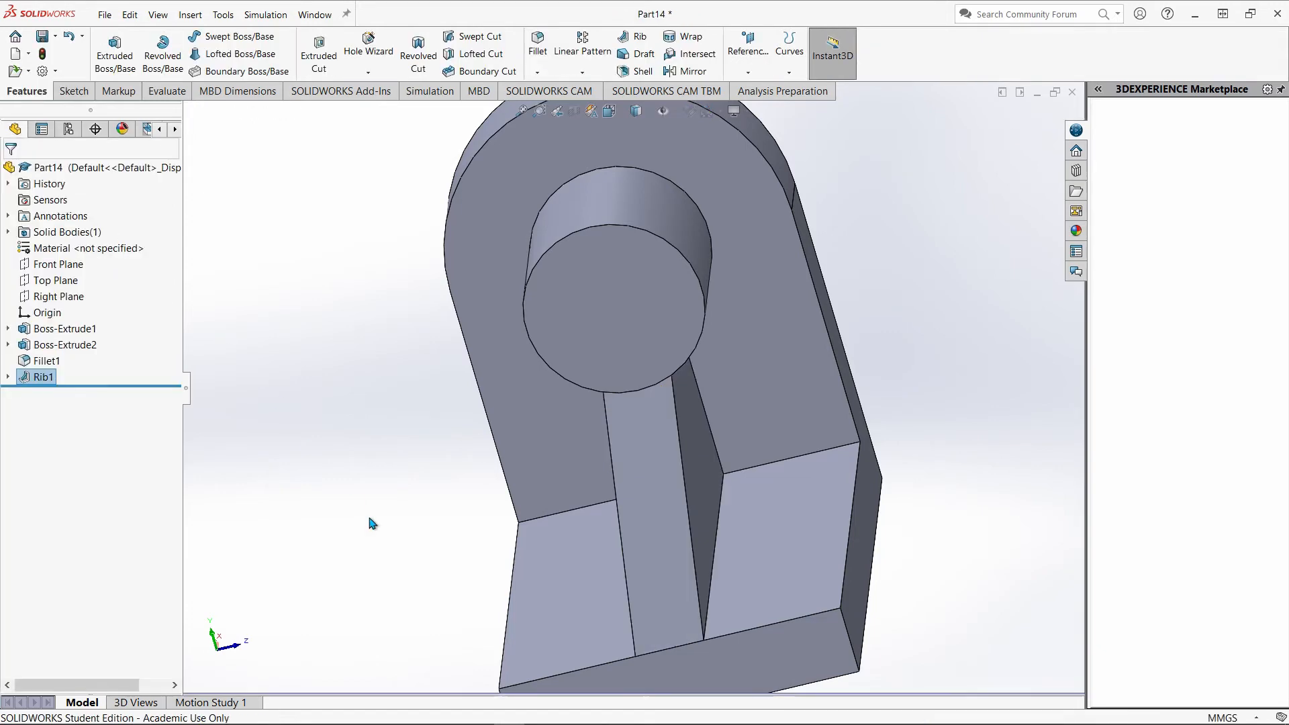
# Step: Start a sketch on the boss's end face, view it head-on and draw a concentric circle of about 8.5 mm radius
pyautogui.moveTo(369, 525); pyautogui.dragTo(363, 589, button='middle')
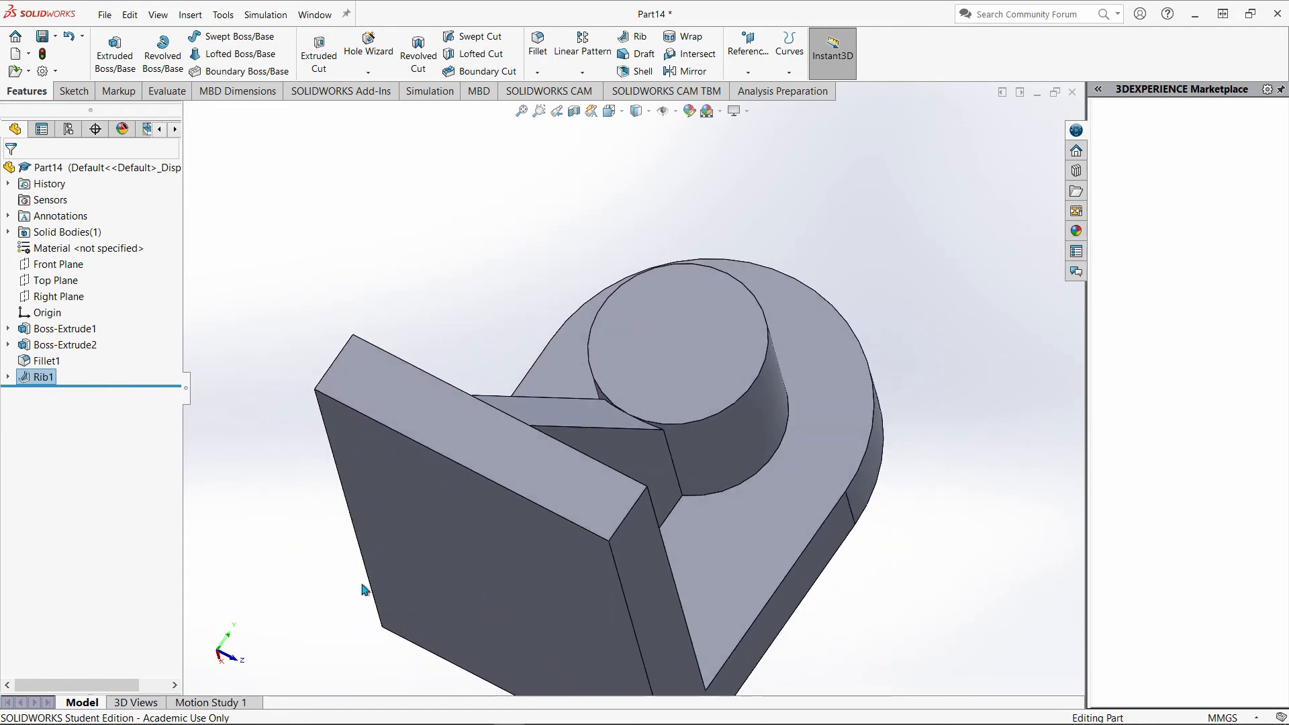
pyautogui.click(691, 374)
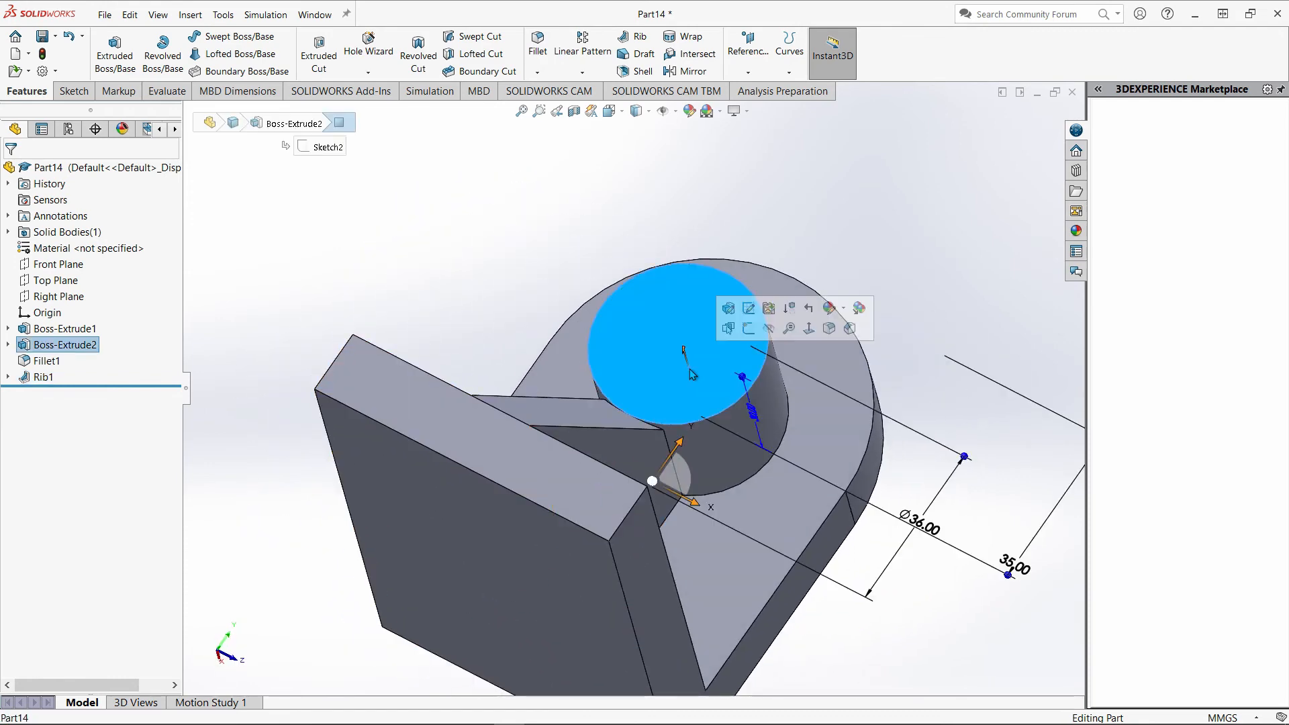
pyautogui.click(749, 329)
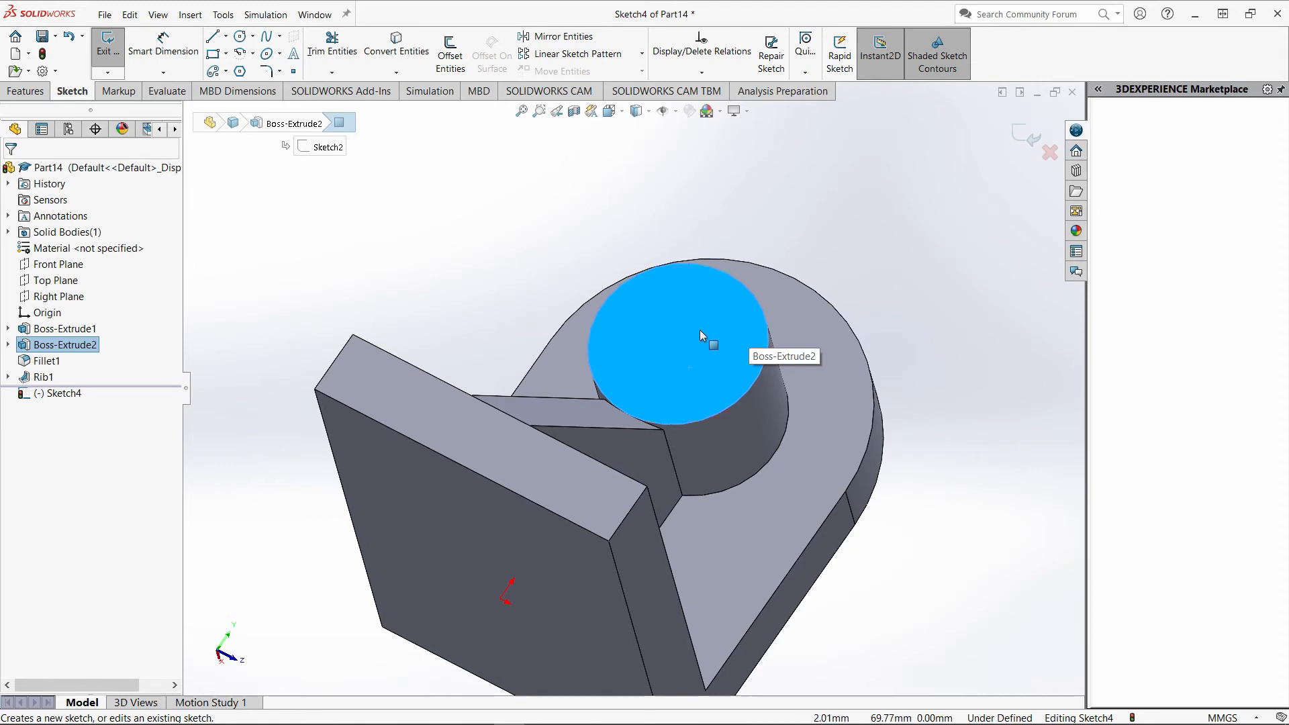
pyautogui.rightClick(15, 399)
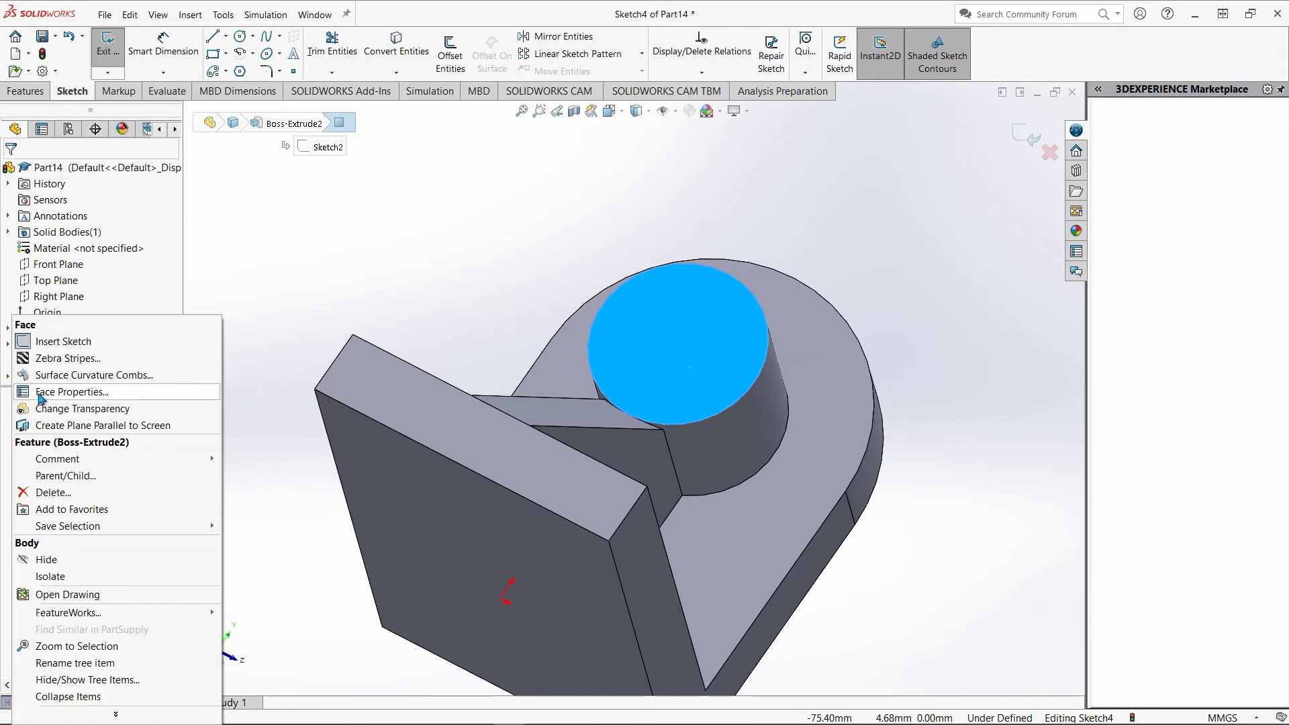
pyautogui.click(245, 438)
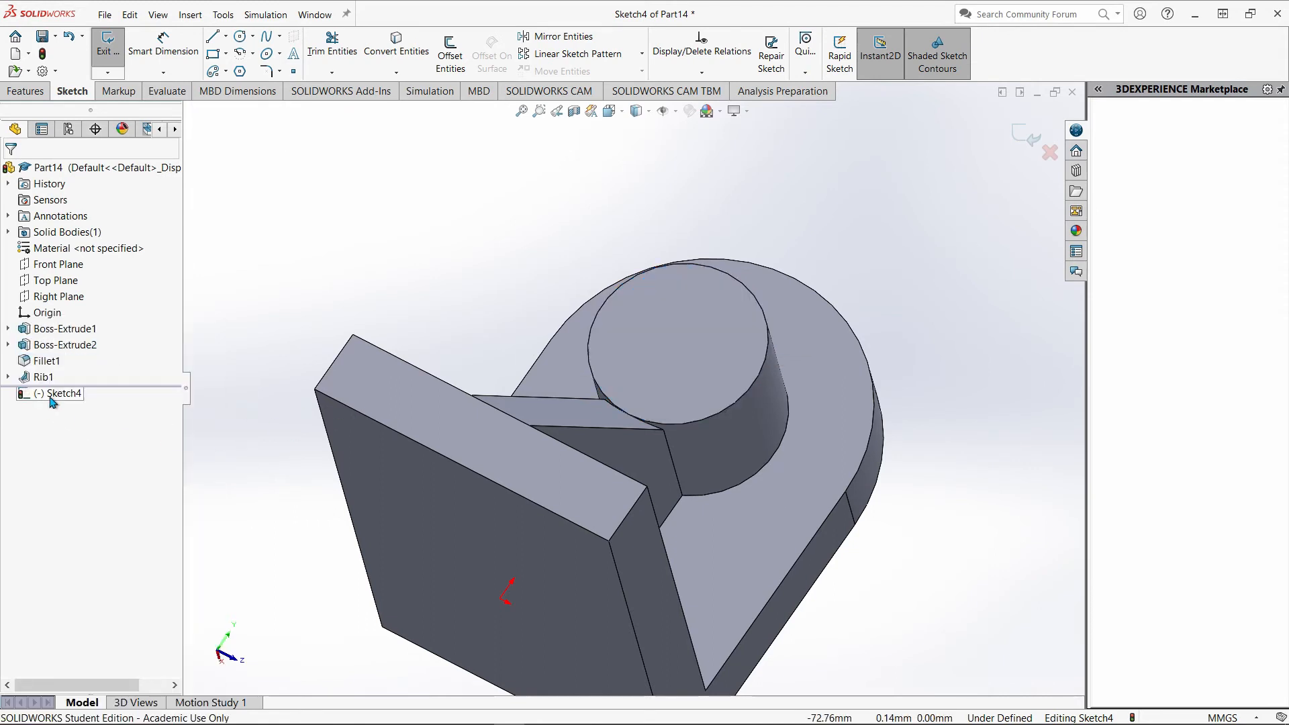
pyautogui.rightClick(53, 401)
pyautogui.click(94, 379)
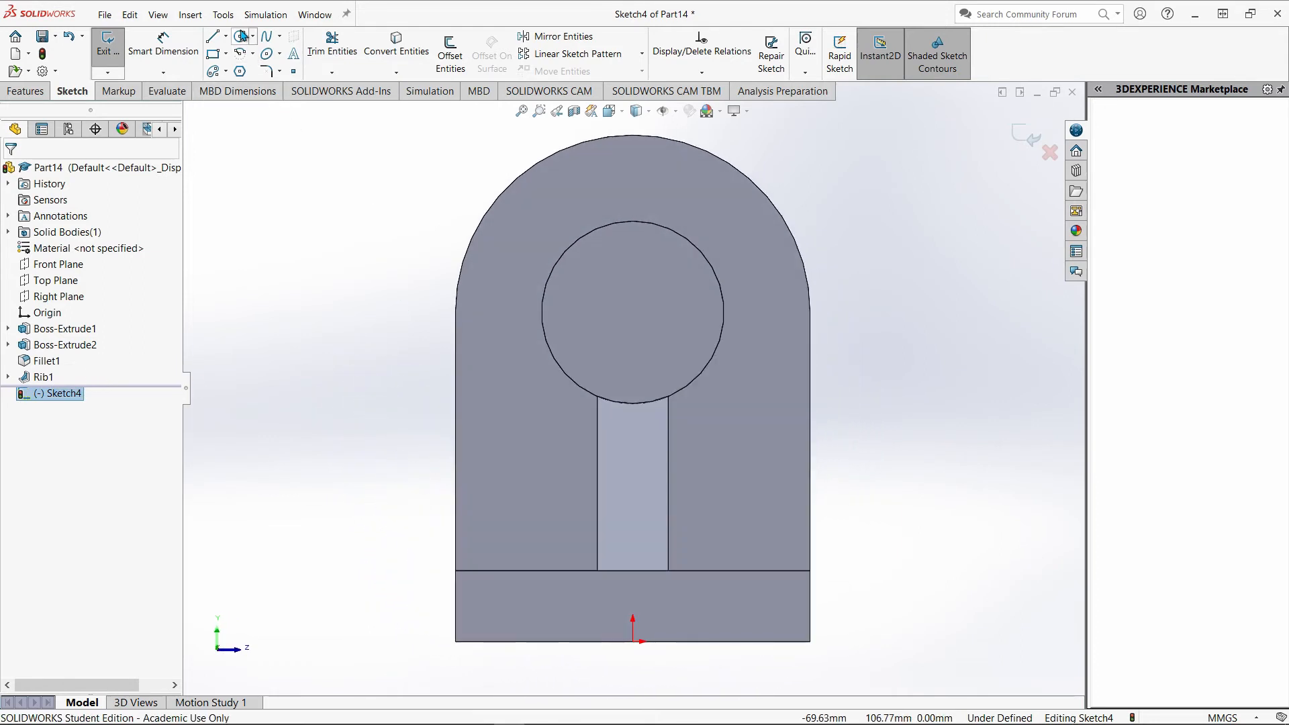
pyautogui.click(240, 35)
pyautogui.click(632, 313)
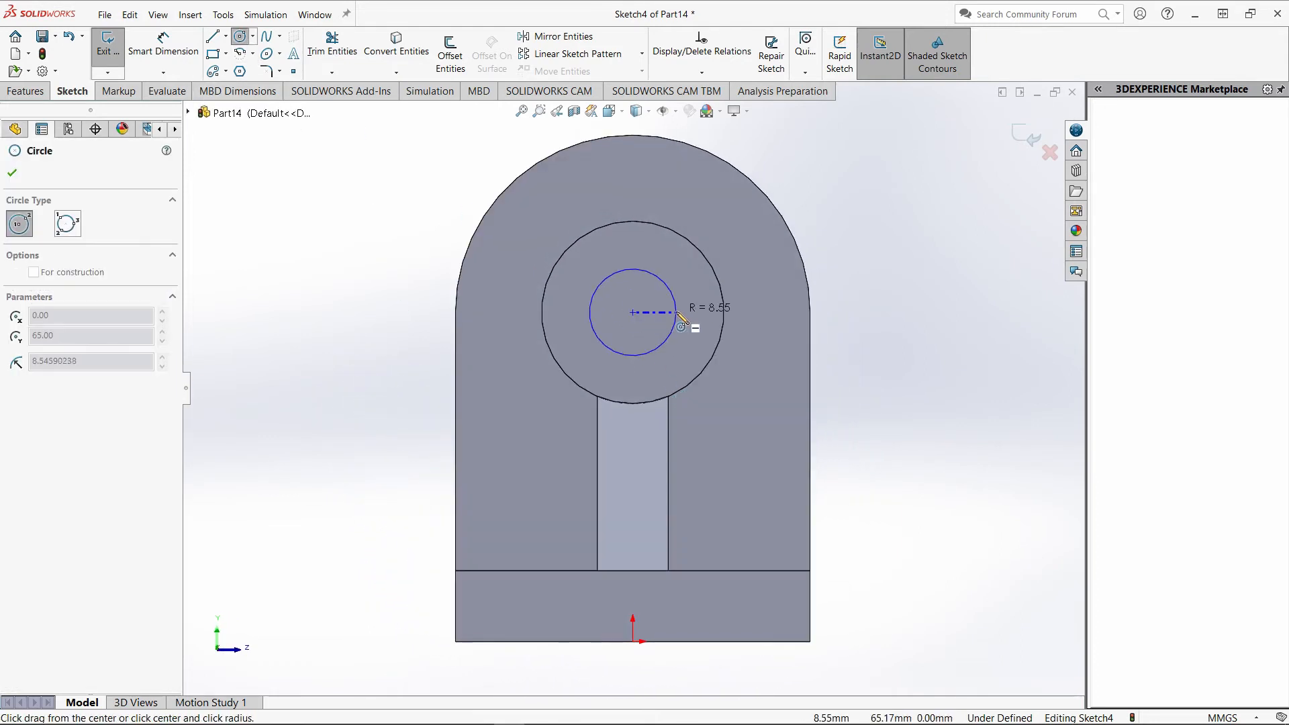
pyautogui.click(675, 313)
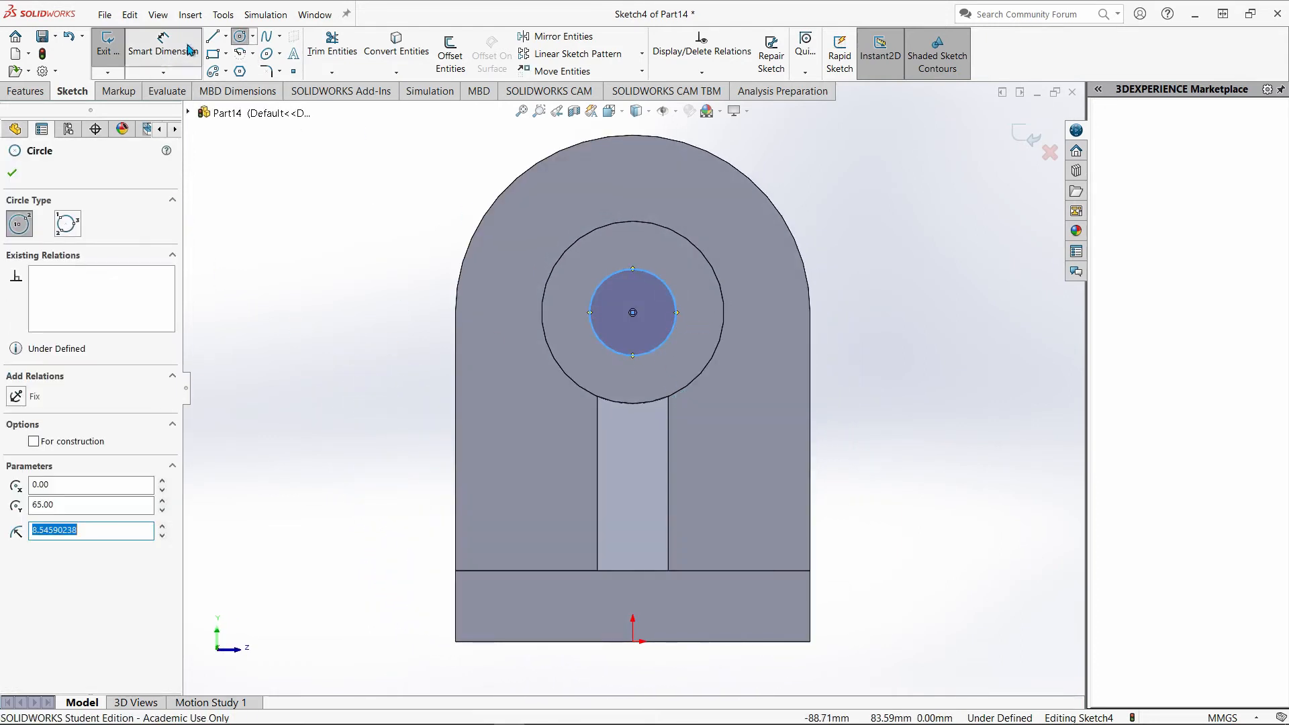
# Step: Set the diameter of the circle on the boss face to 20 mm, check it in the Paint 3D reference drawing and return to SOLIDWORKS
pyautogui.click(163, 43)
pyautogui.click(662, 289)
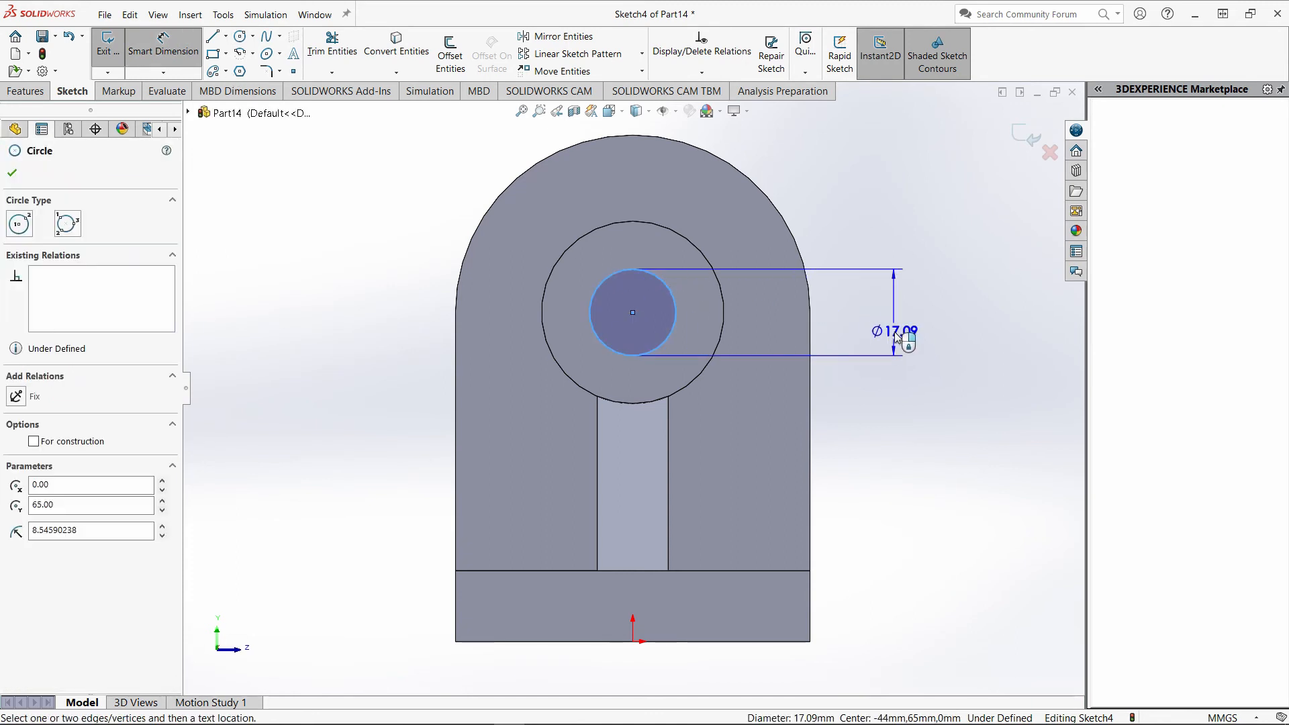
pyautogui.click(900, 333)
pyautogui.write('20')
pyautogui.press('Return')
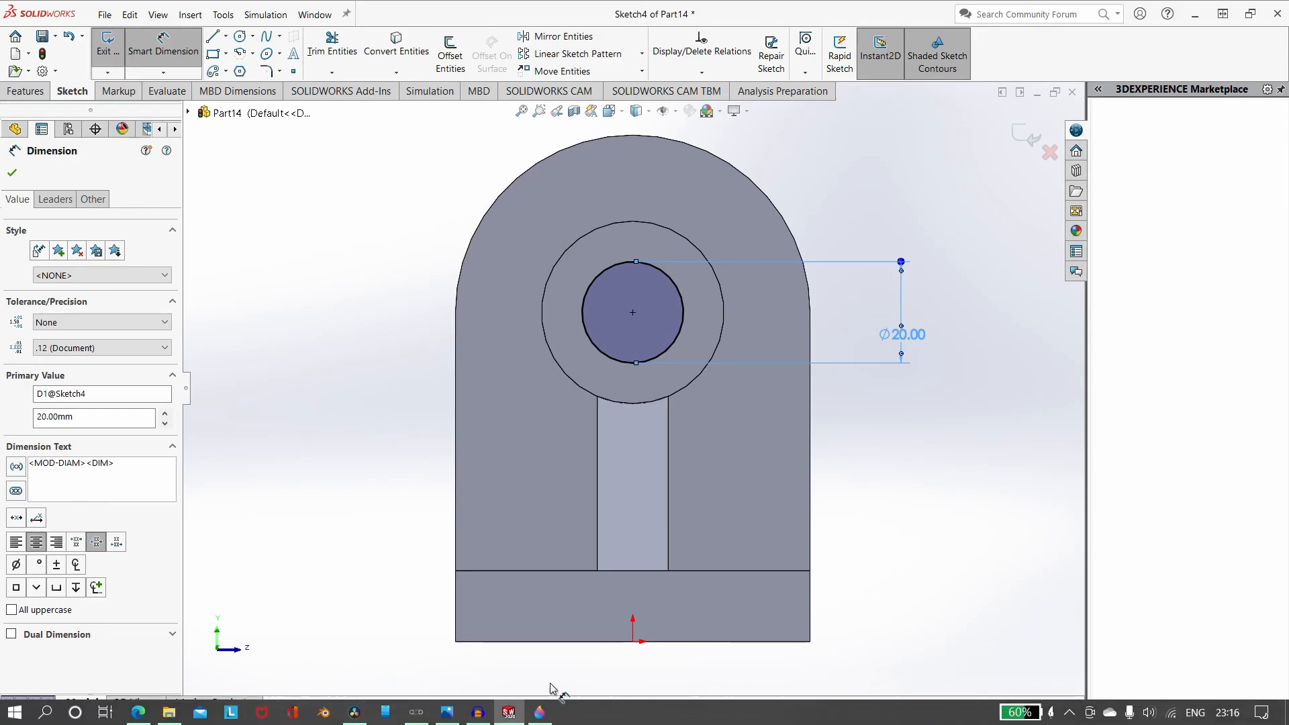
pyautogui.click(540, 714)
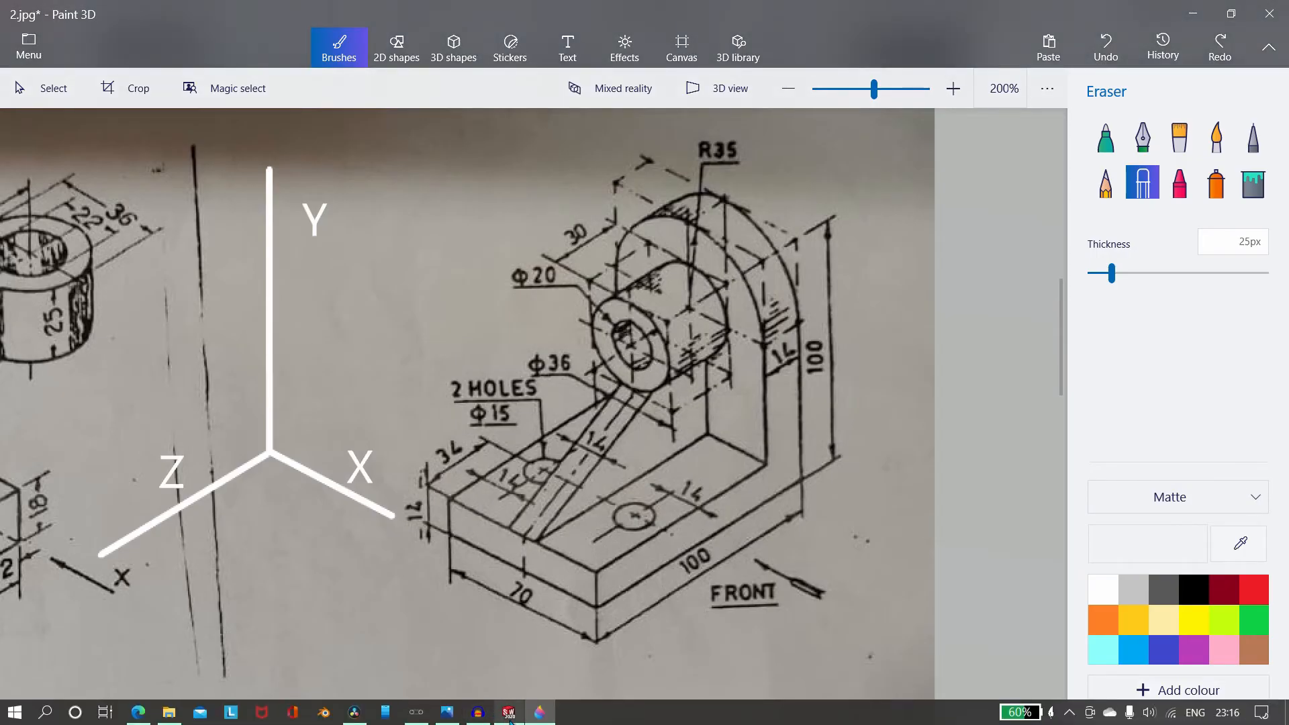
pyautogui.click(508, 713)
# Step: Exit the sketch and cut the circle with Extruded Cut set to Through All to bore the boss and upright plate
pyautogui.click(100, 51)
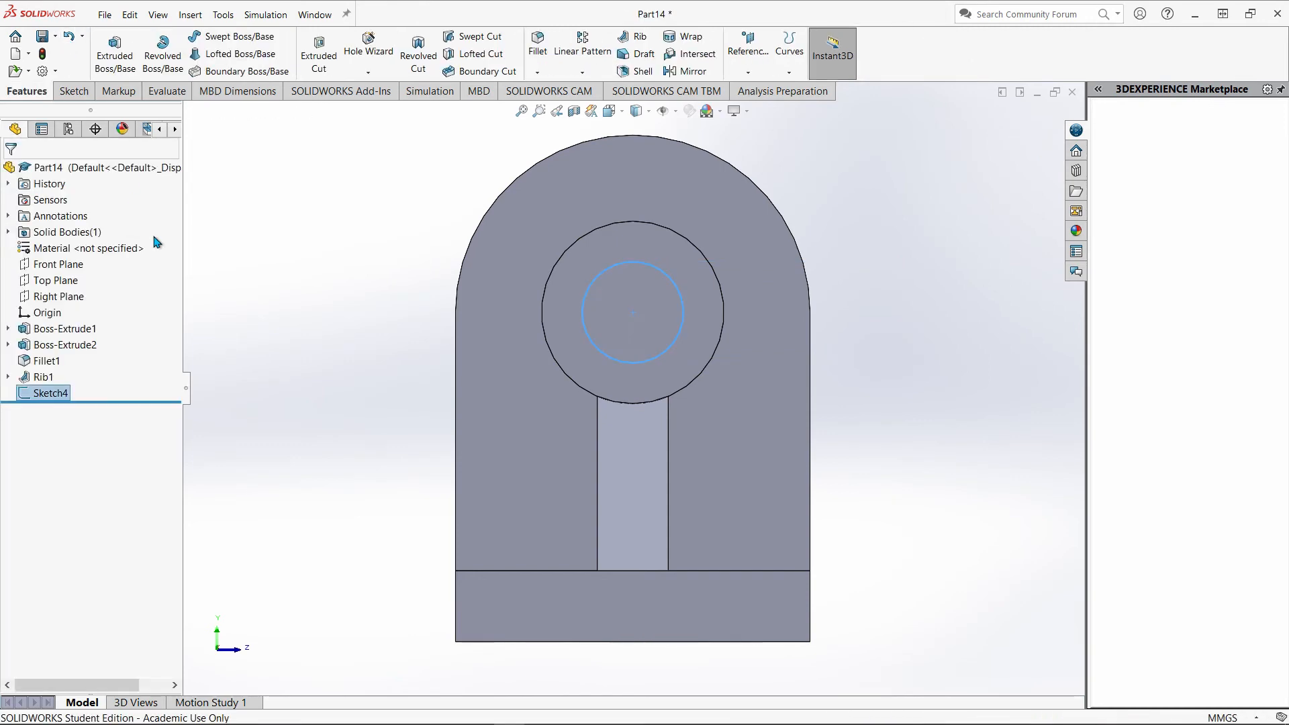
pyautogui.click(319, 57)
pyautogui.moveTo(369, 269); pyautogui.dragTo(270, 304, button='middle')
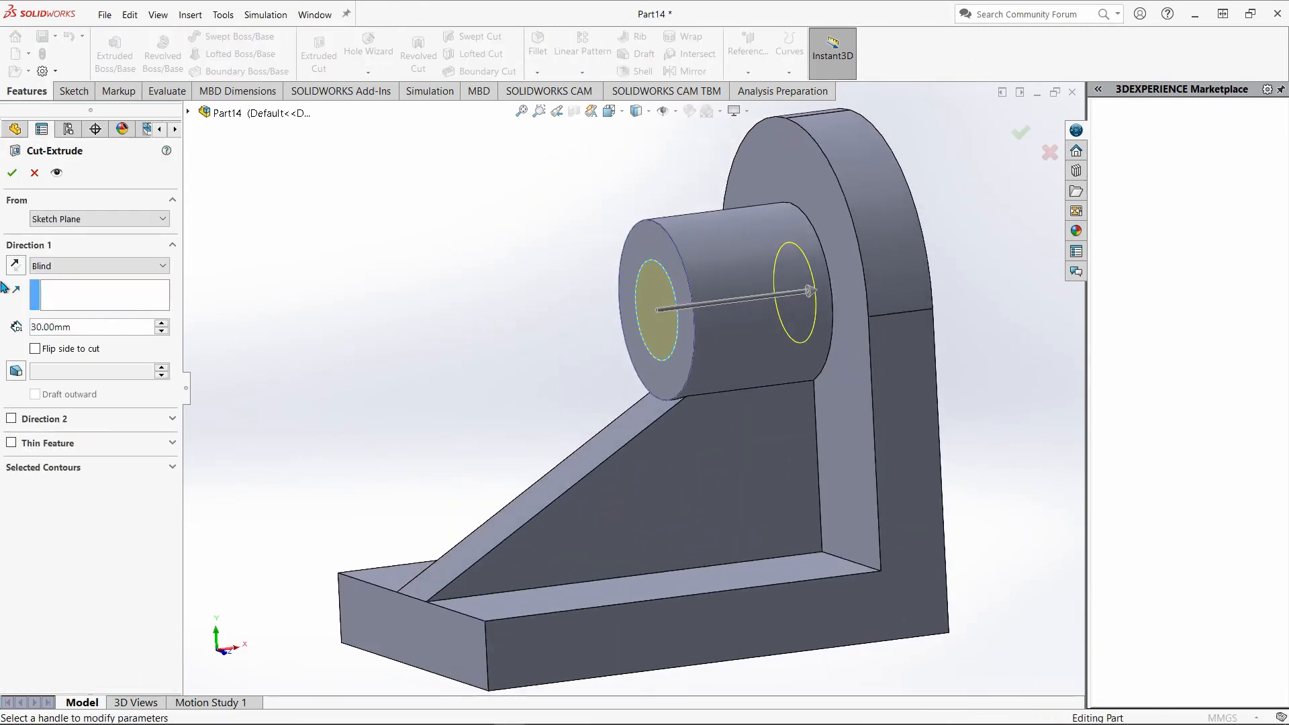
pyautogui.click(67, 266)
pyautogui.click(70, 291)
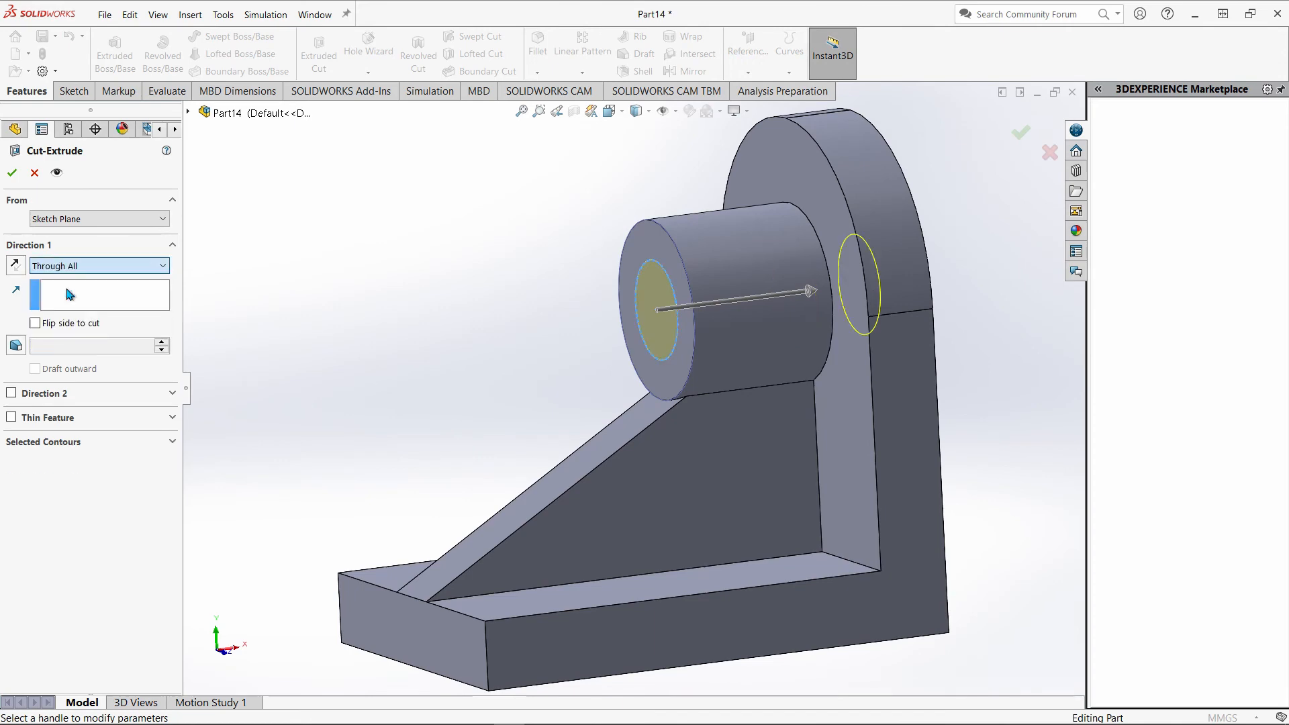
pyautogui.click(13, 174)
pyautogui.moveTo(366, 287); pyautogui.dragTo(426, 293, button='middle')
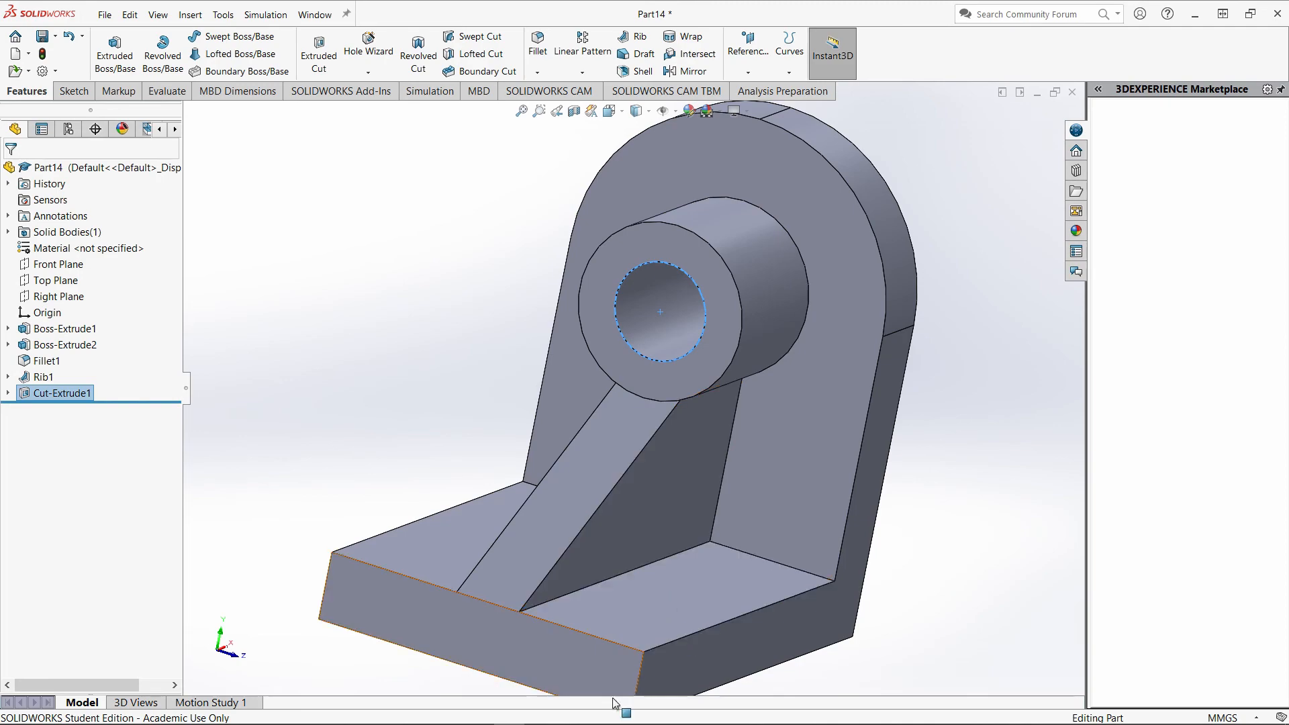
# Step: Check the base hole dimensions in the Paint 3D drawing, return to SOLIDWORKS and start a sketch on the Top Plane, viewed head-on
pyautogui.moveTo(449, 719)
pyautogui.click(541, 713)
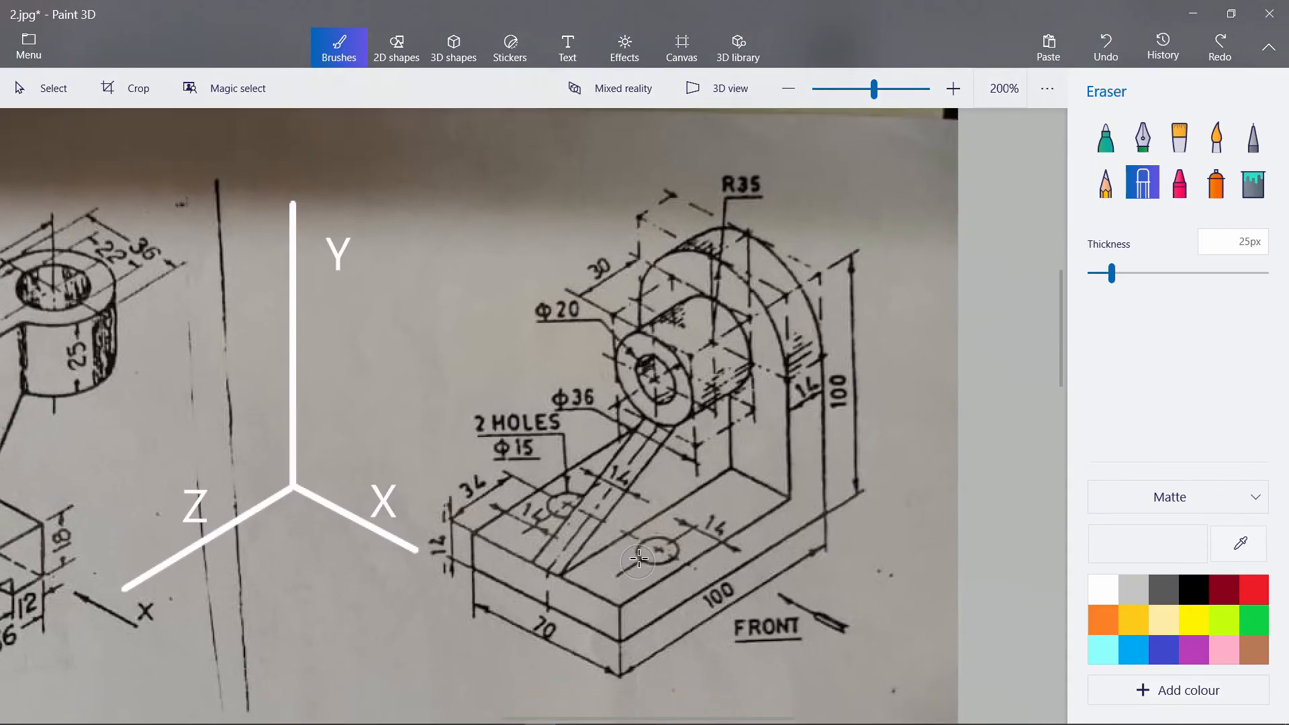
pyautogui.moveTo(638, 558); pyautogui.dragTo(595, 508, button='middle')
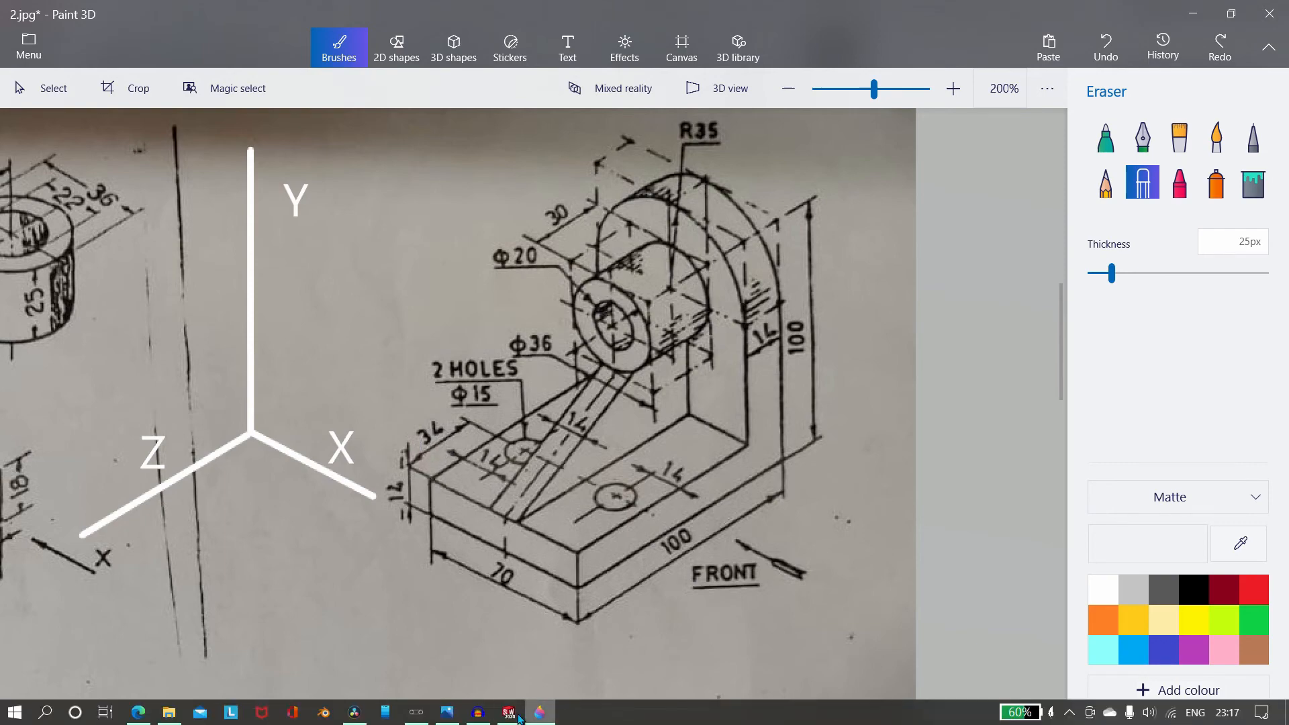
pyautogui.click(516, 714)
pyautogui.click(639, 619)
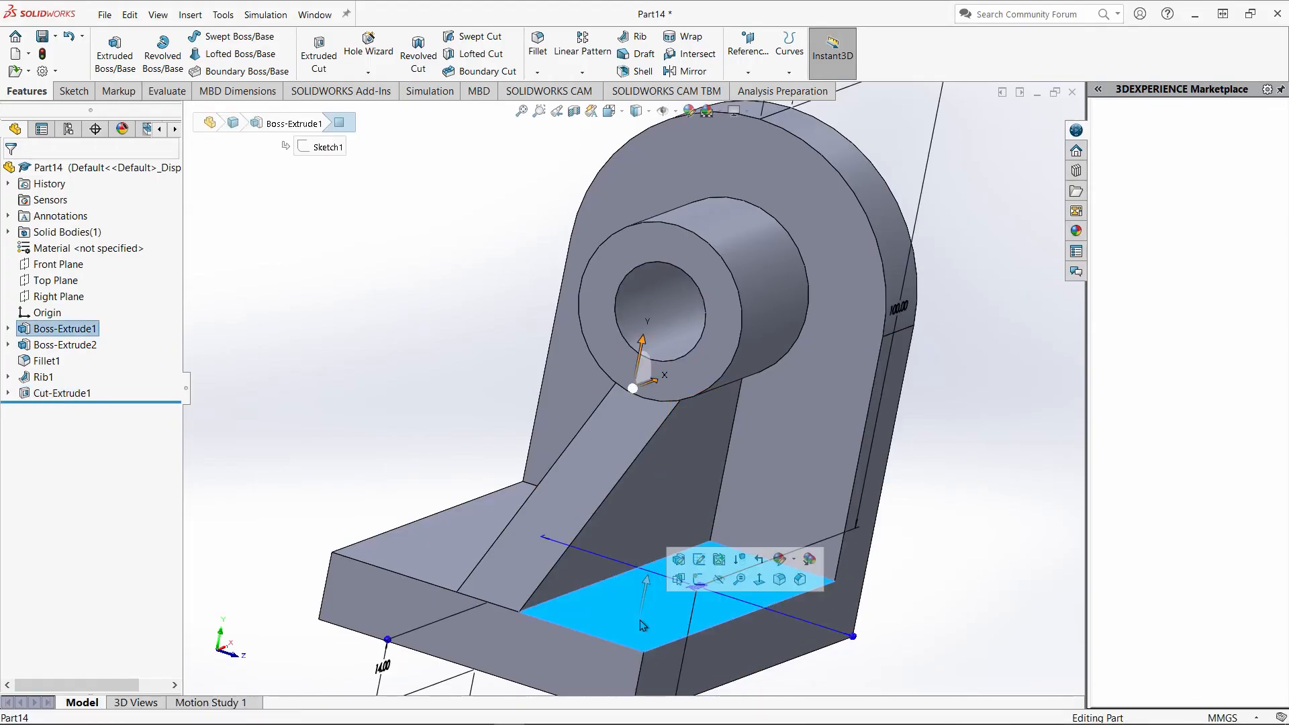
pyautogui.rightClick(44, 282)
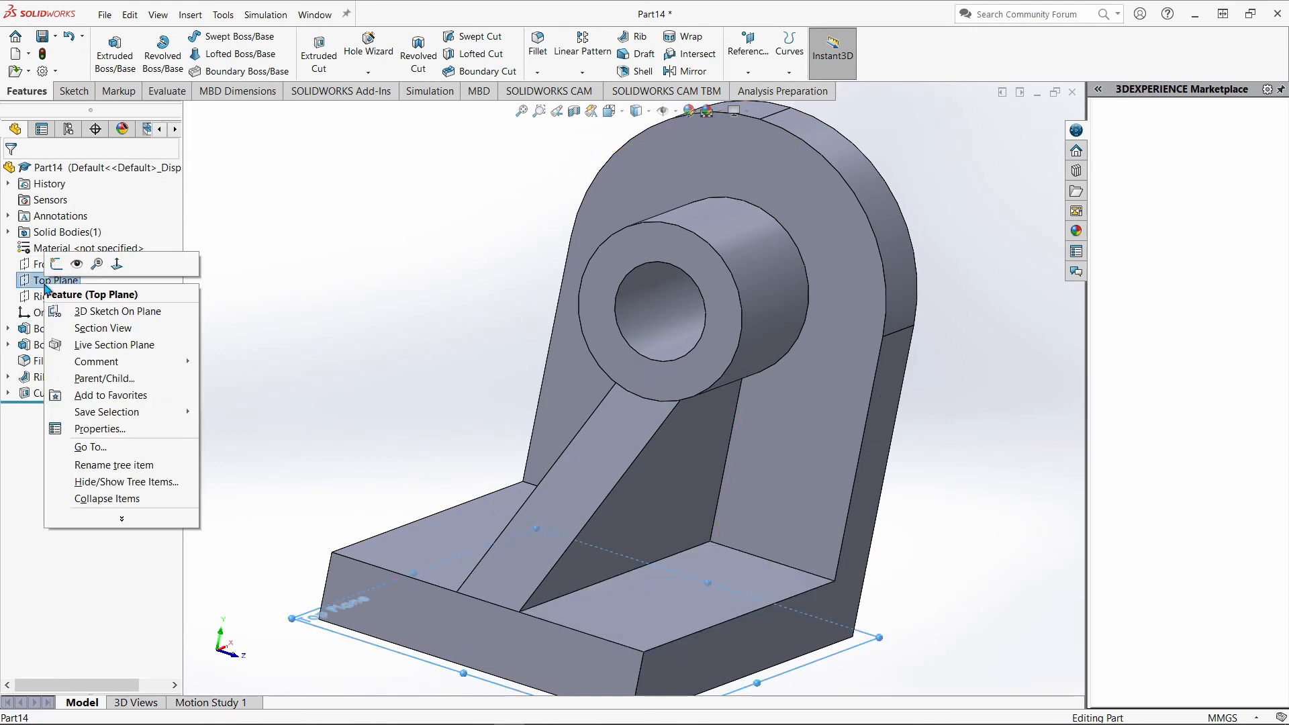
pyautogui.click(57, 265)
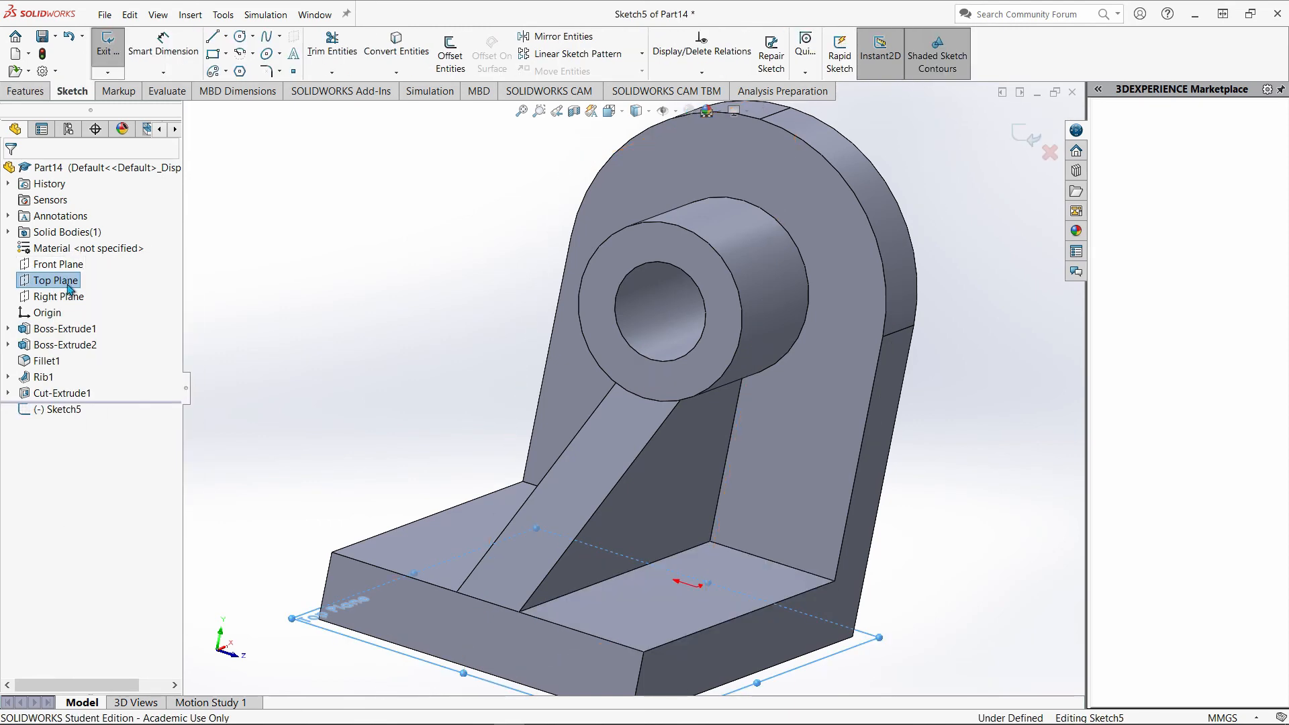
pyautogui.rightClick(74, 415)
pyautogui.click(102, 391)
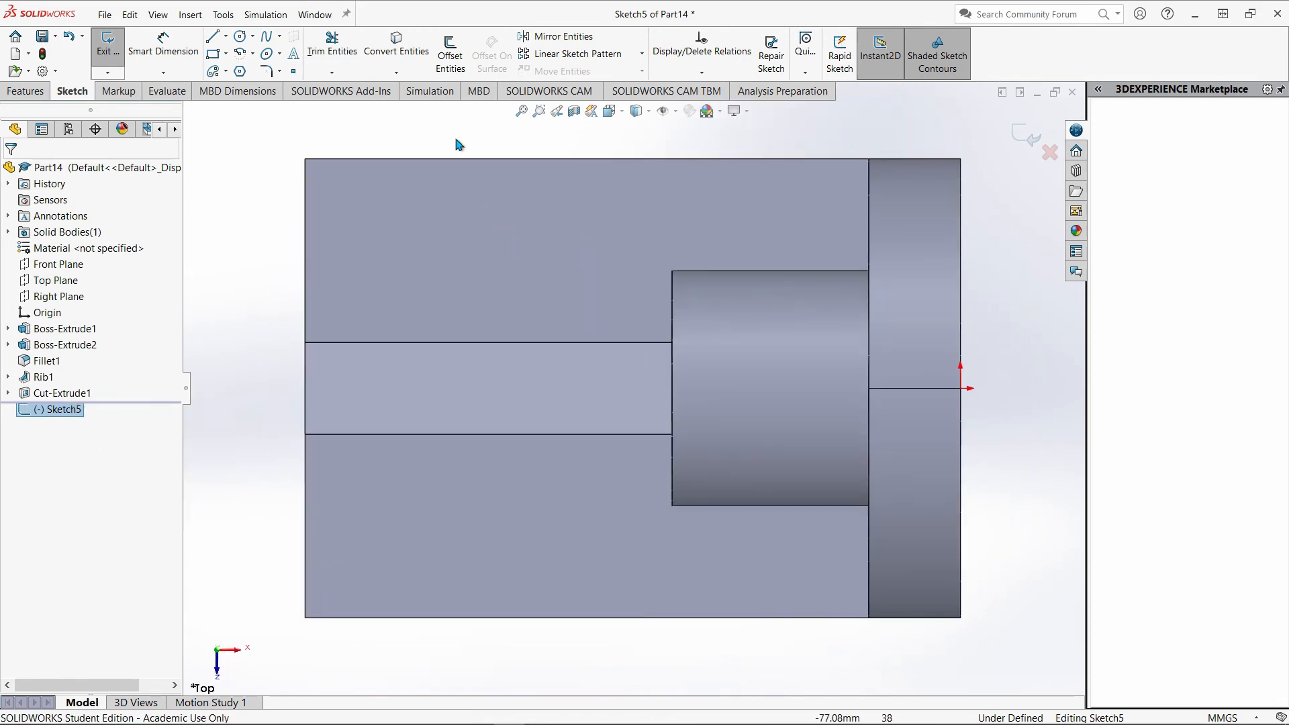
# Step: Draw two circles of about 8 mm radius on the base, one on each side of the rib with their centres in line
pyautogui.click(241, 44)
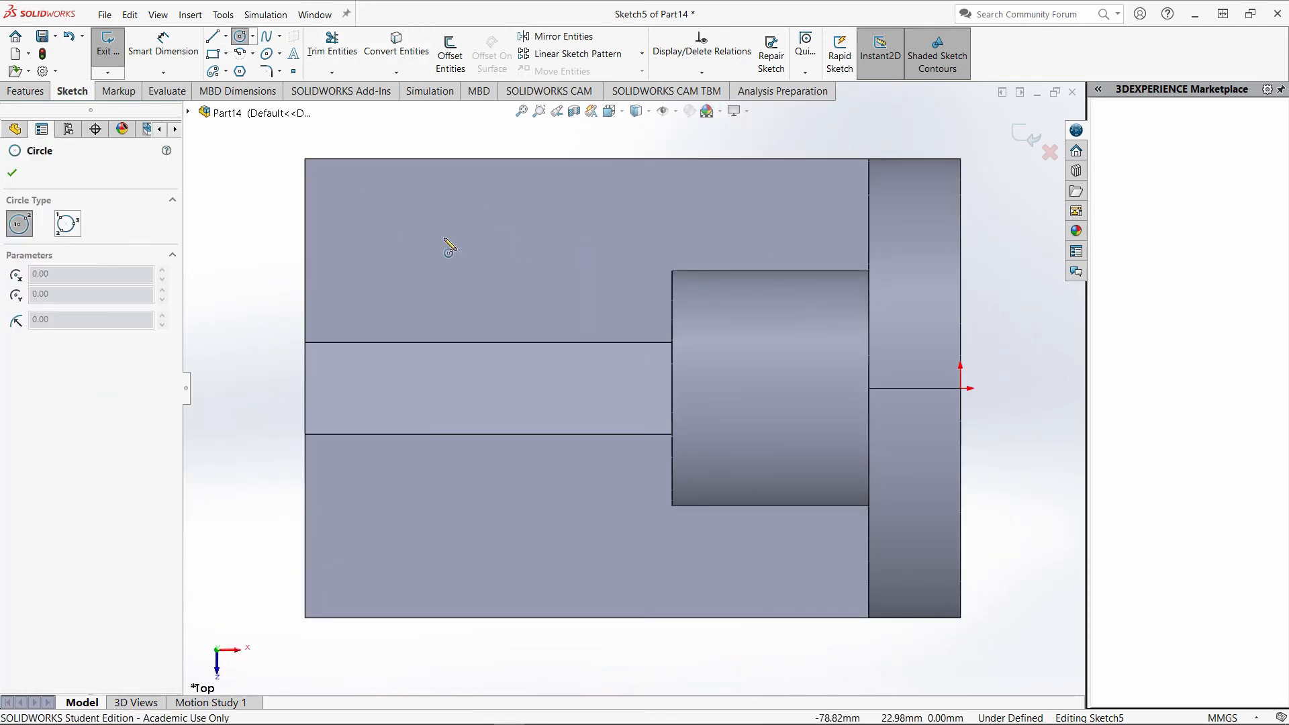
pyautogui.click(443, 236)
pyautogui.click(493, 256)
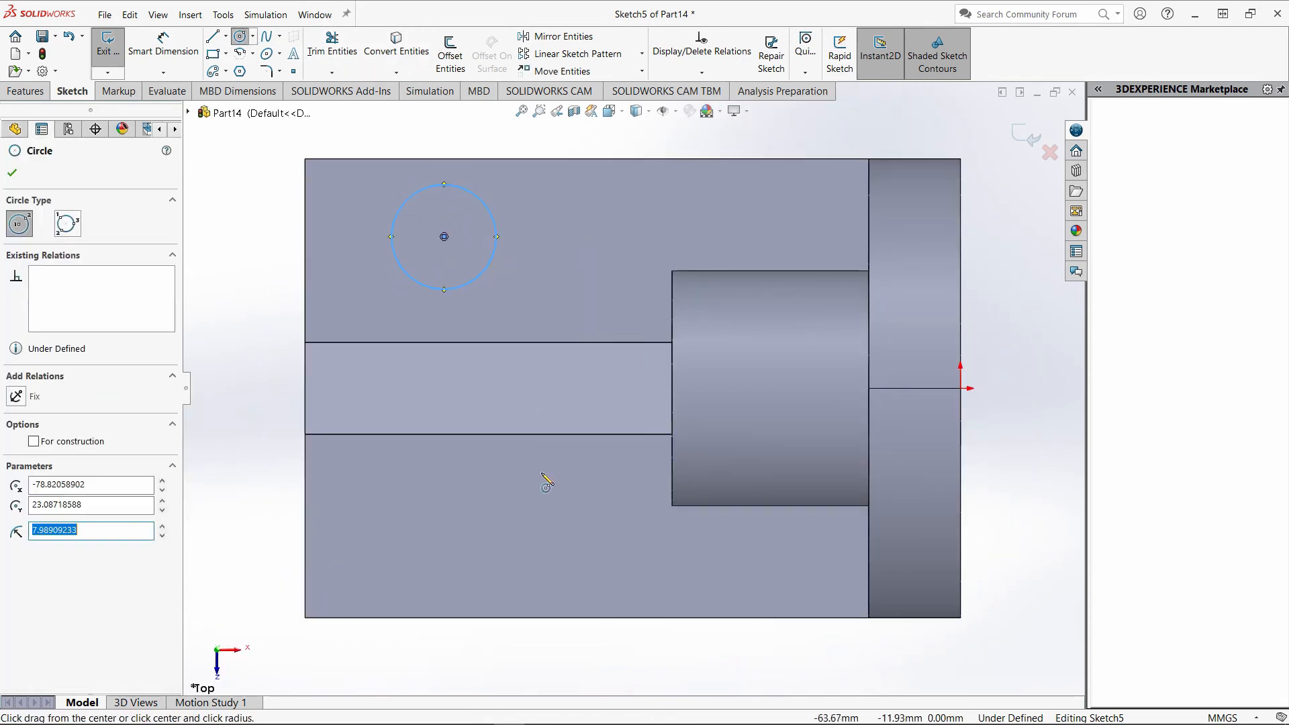
pyautogui.click(444, 533)
pyautogui.click(494, 550)
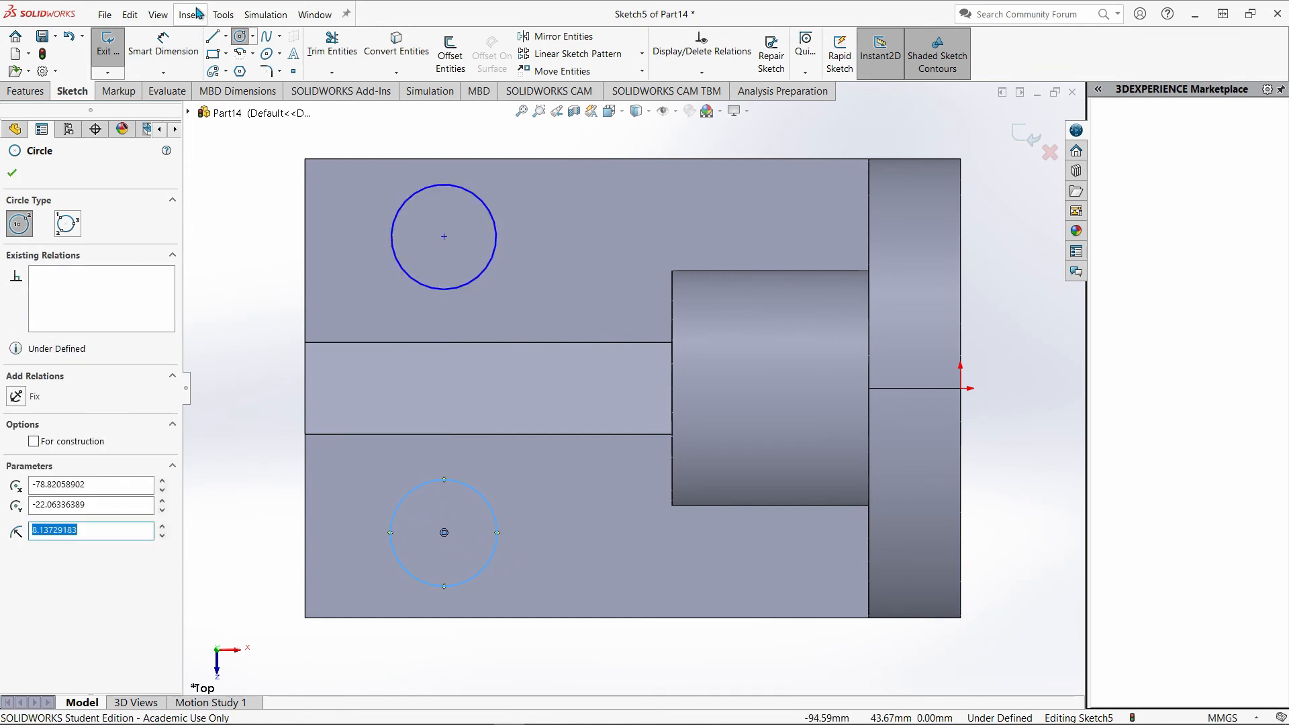
pyautogui.click(240, 39)
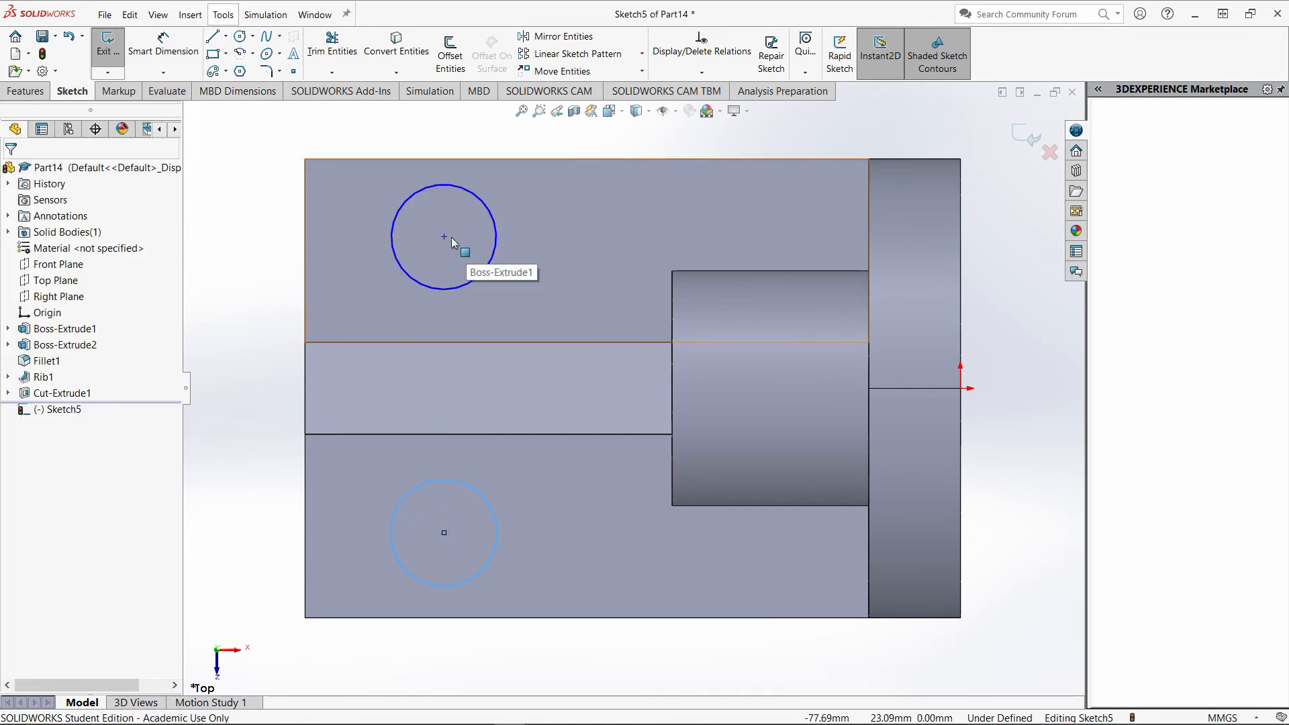
# Step: Make the two circles equal in size and their centres vertically aligned
pyautogui.keyDown('ctrl'); pyautogui.click(495, 232); pyautogui.keyUp('ctrl')
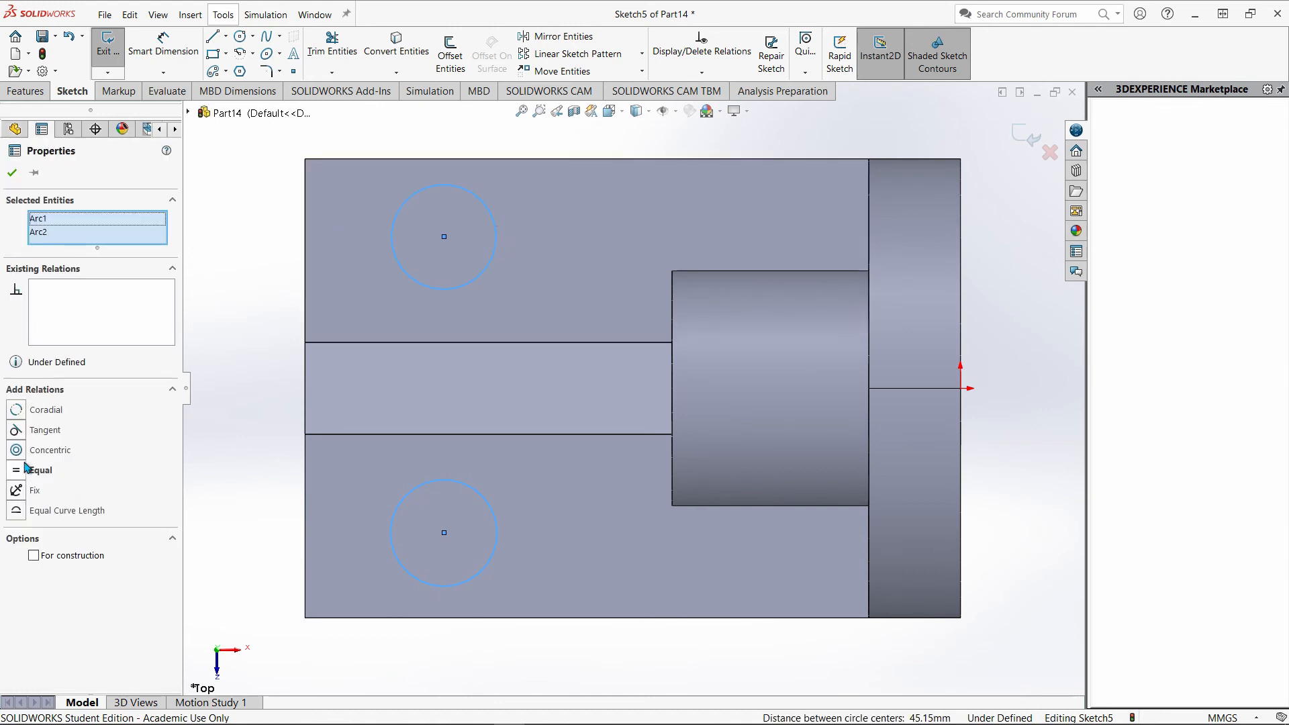
pyautogui.click(263, 443)
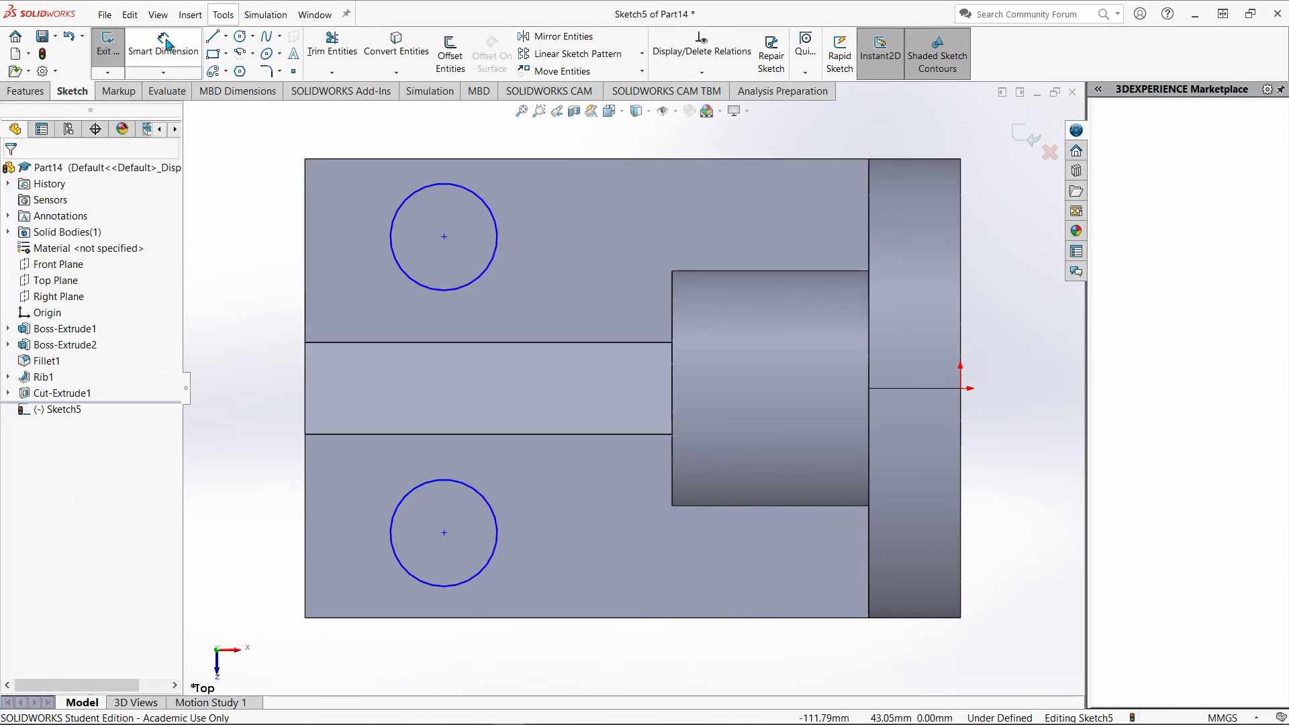
pyautogui.click(445, 237)
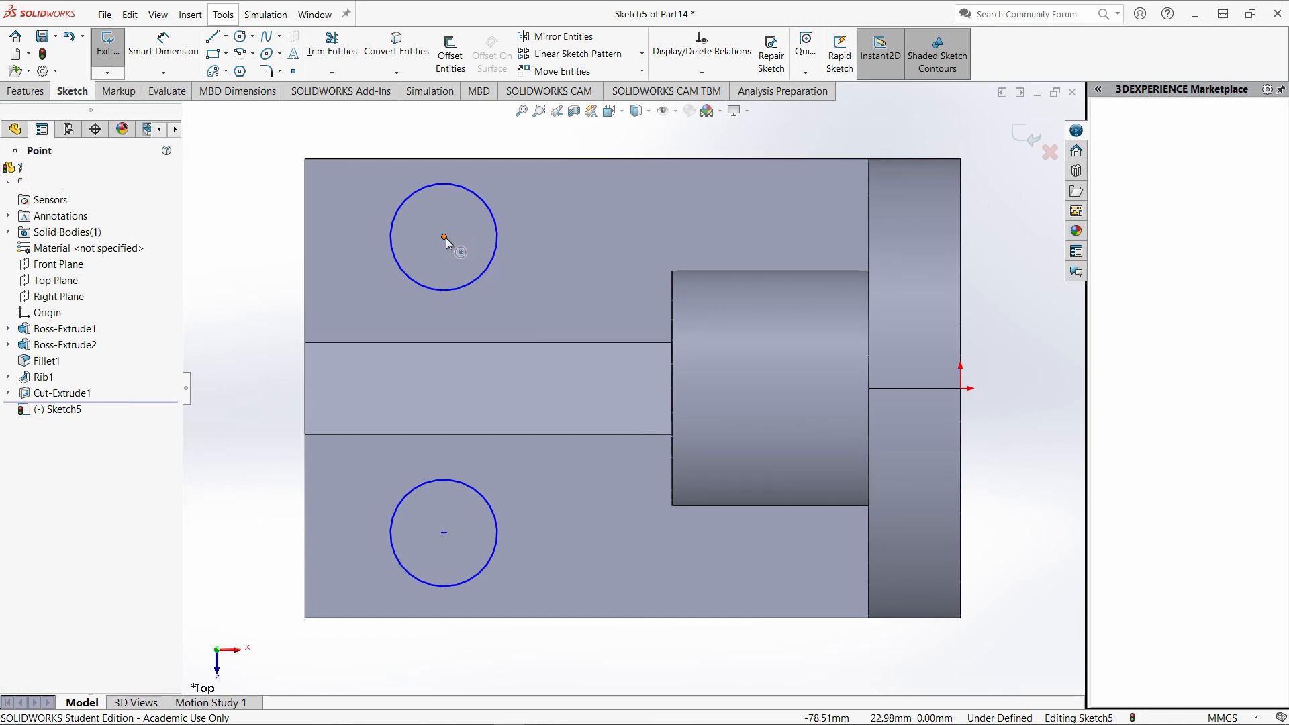
pyautogui.keyDown('ctrl'); pyautogui.click(445, 533); pyautogui.keyUp('ctrl')
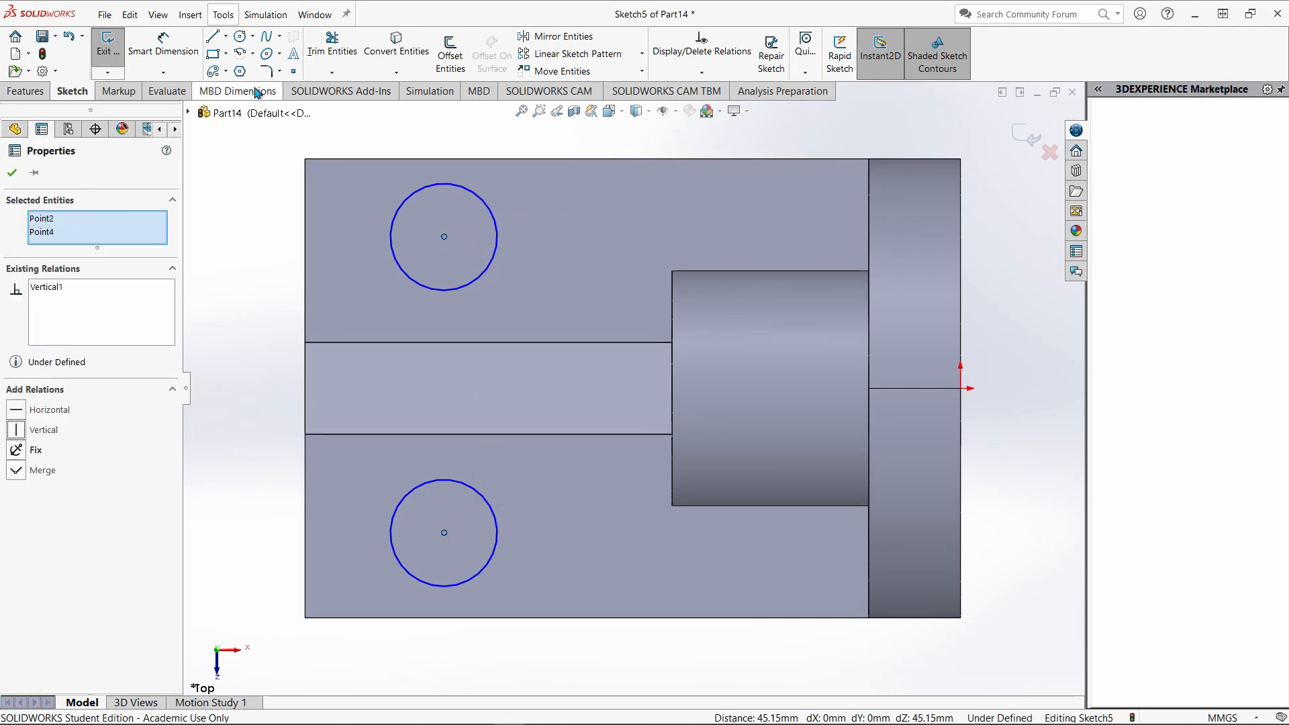
# Step: Dimension the upper circle's diameter at 15 mm
pyautogui.click(163, 44)
pyautogui.click(496, 227)
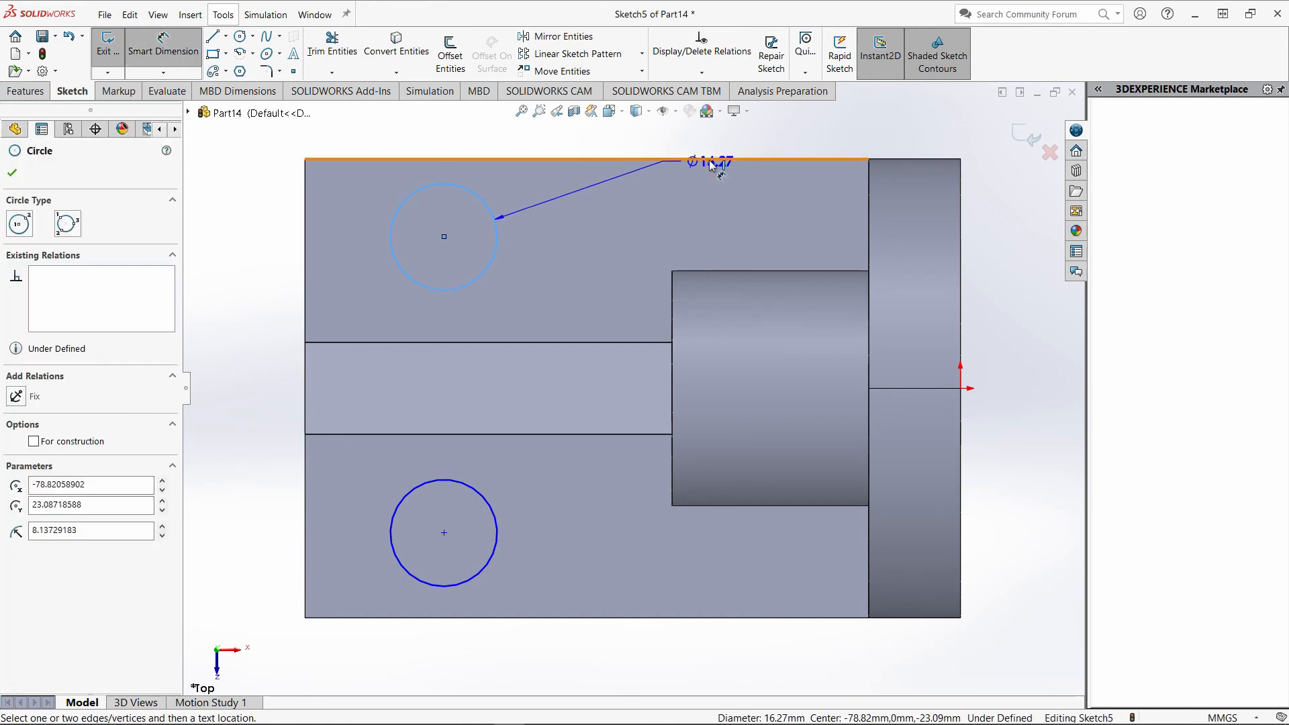
pyautogui.click(713, 145)
pyautogui.press('Return')
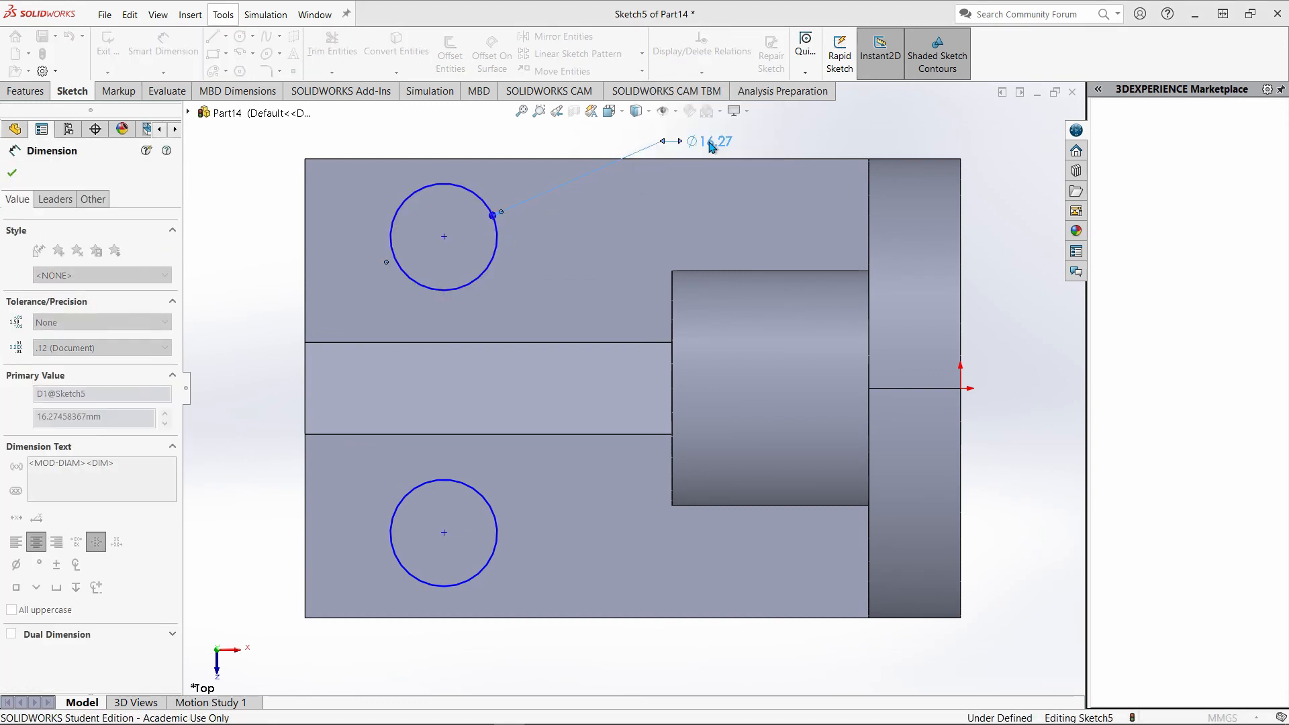
pyautogui.write('15')
pyautogui.press('Return')
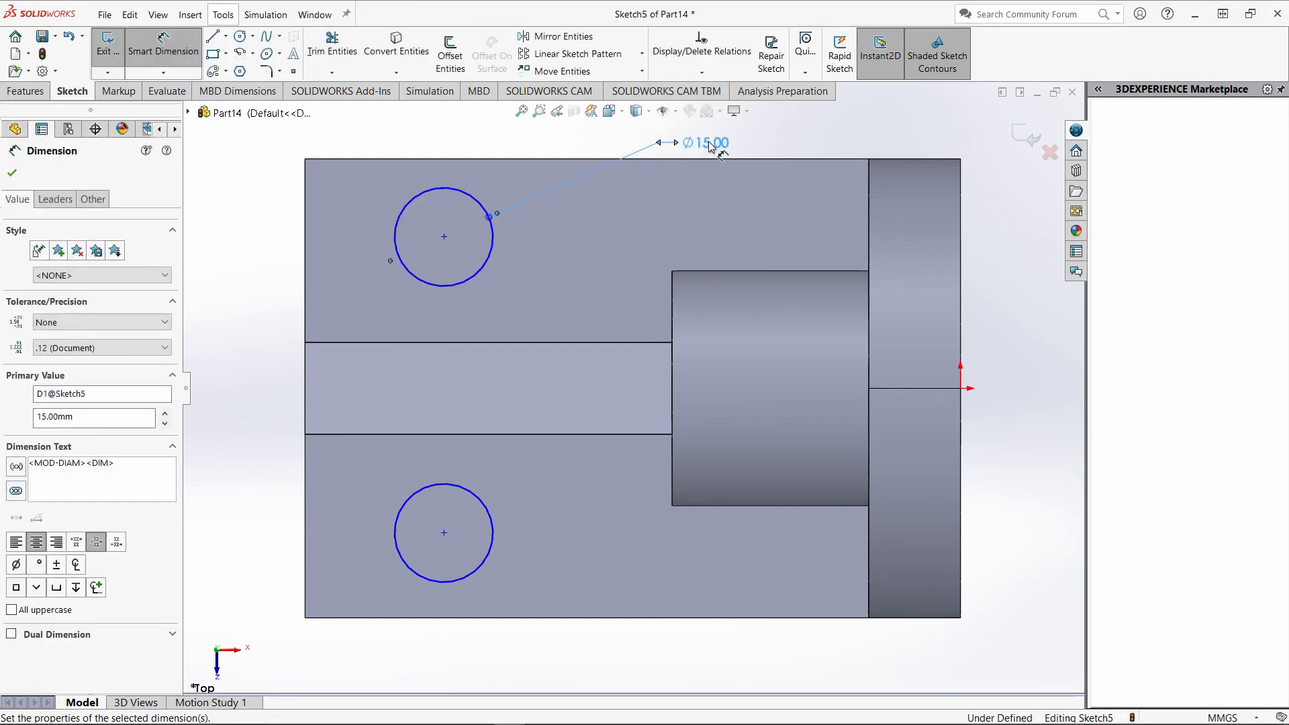
# Step: Dimension the upper circle's centre 14 mm from the base's upper long edge
pyautogui.click(452, 160)
pyautogui.click(444, 237)
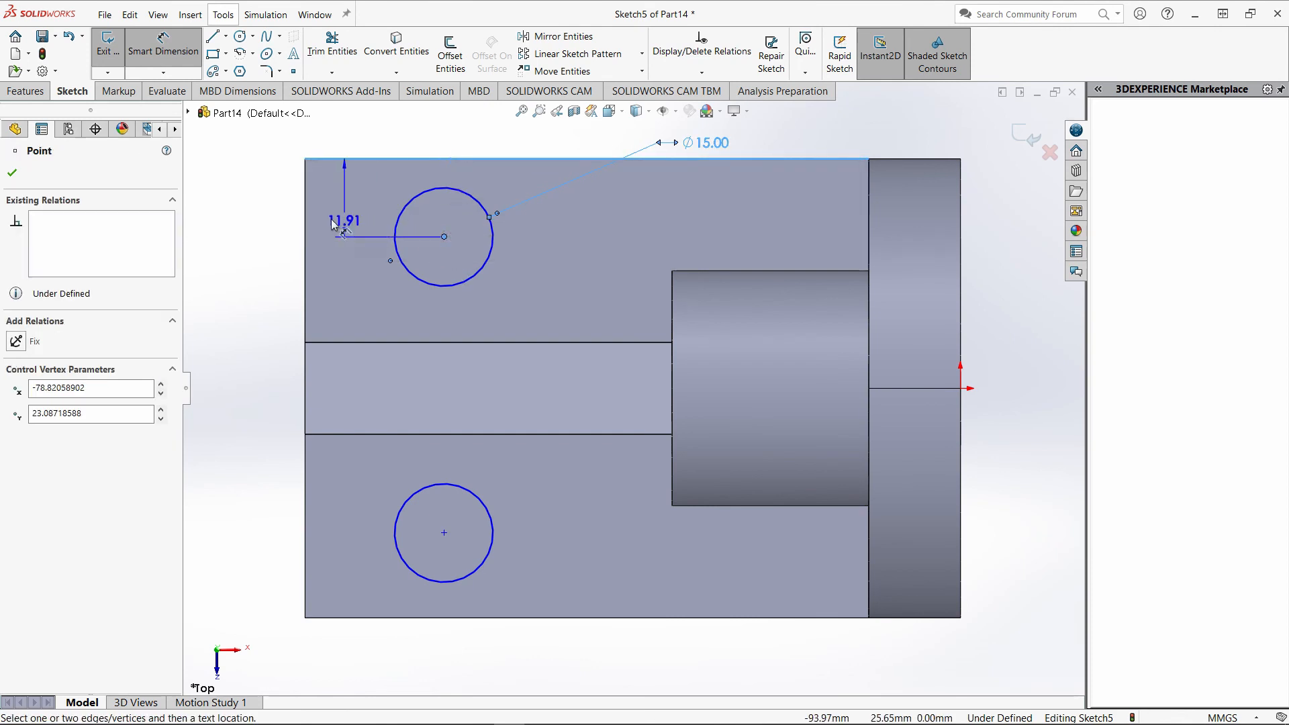
pyautogui.click(255, 230)
pyautogui.write('14')
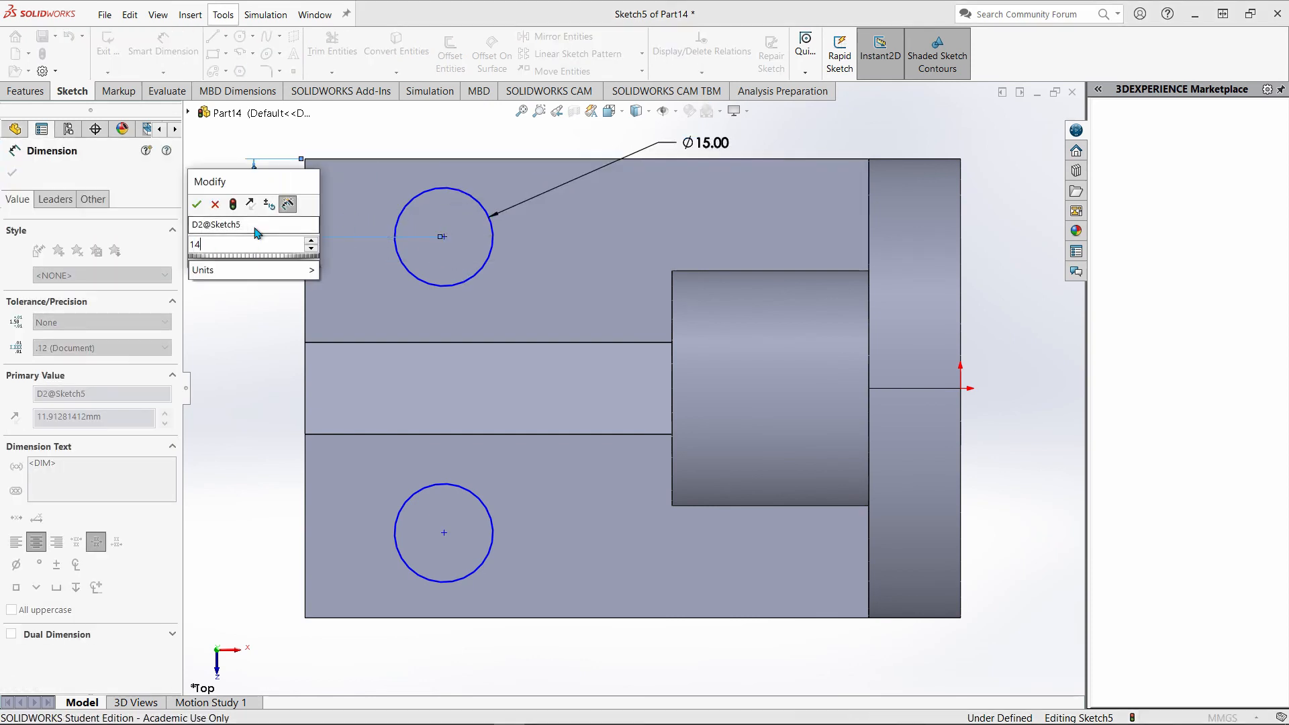
pyautogui.press('Return')
# Step: Dimension the upper circle's centre 34 mm from the base's short end edge opposite the upright plate
pyautogui.click(306, 223)
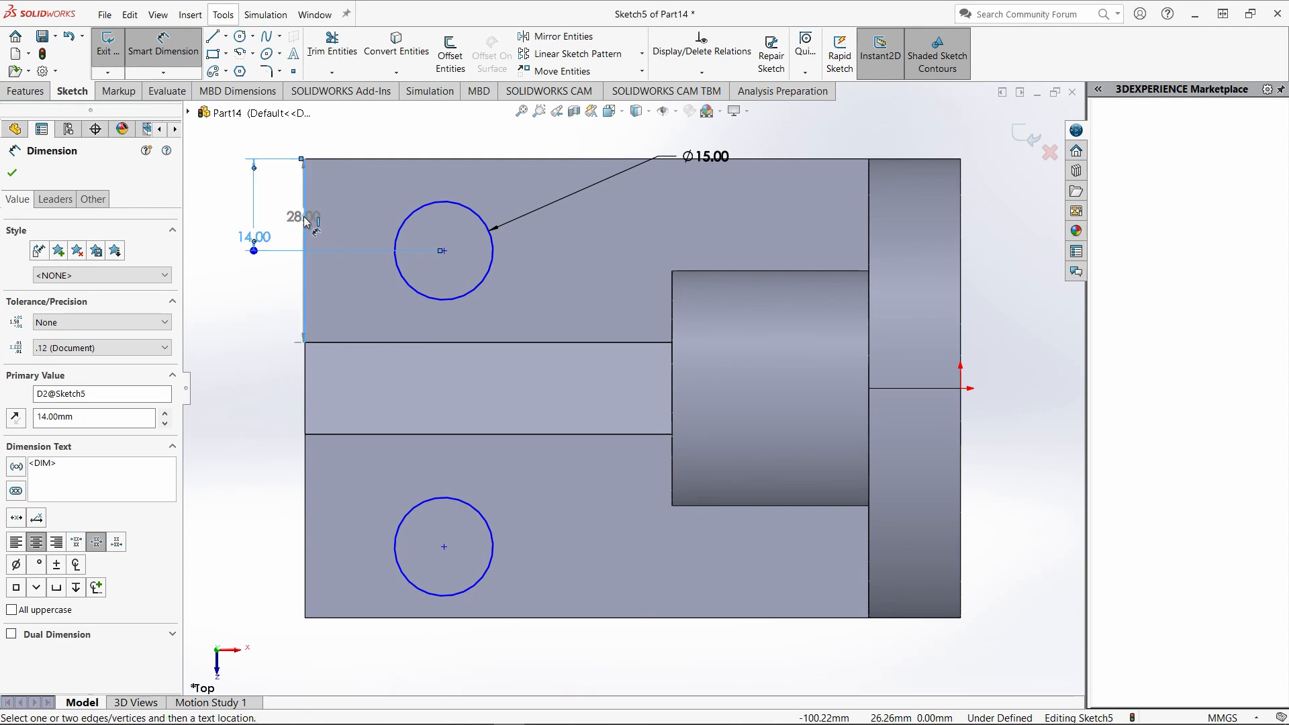
pyautogui.click(443, 251)
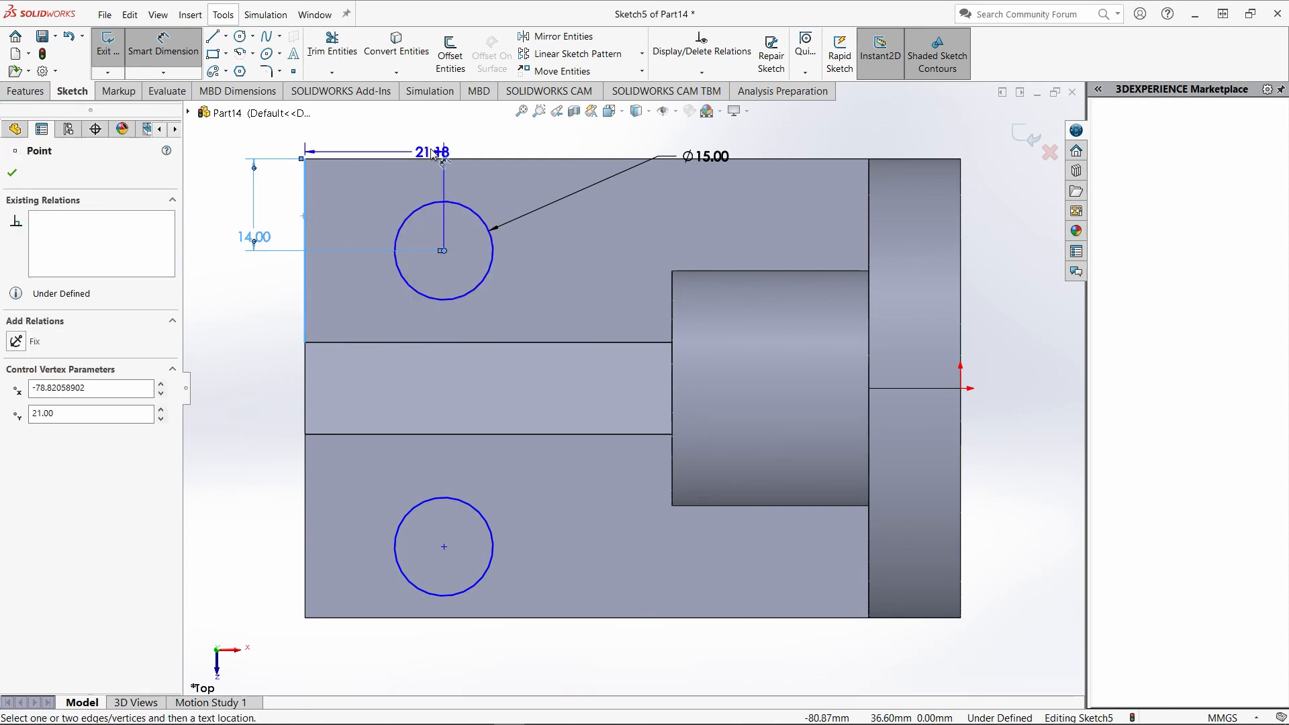
pyautogui.click(432, 133)
pyautogui.write('14')
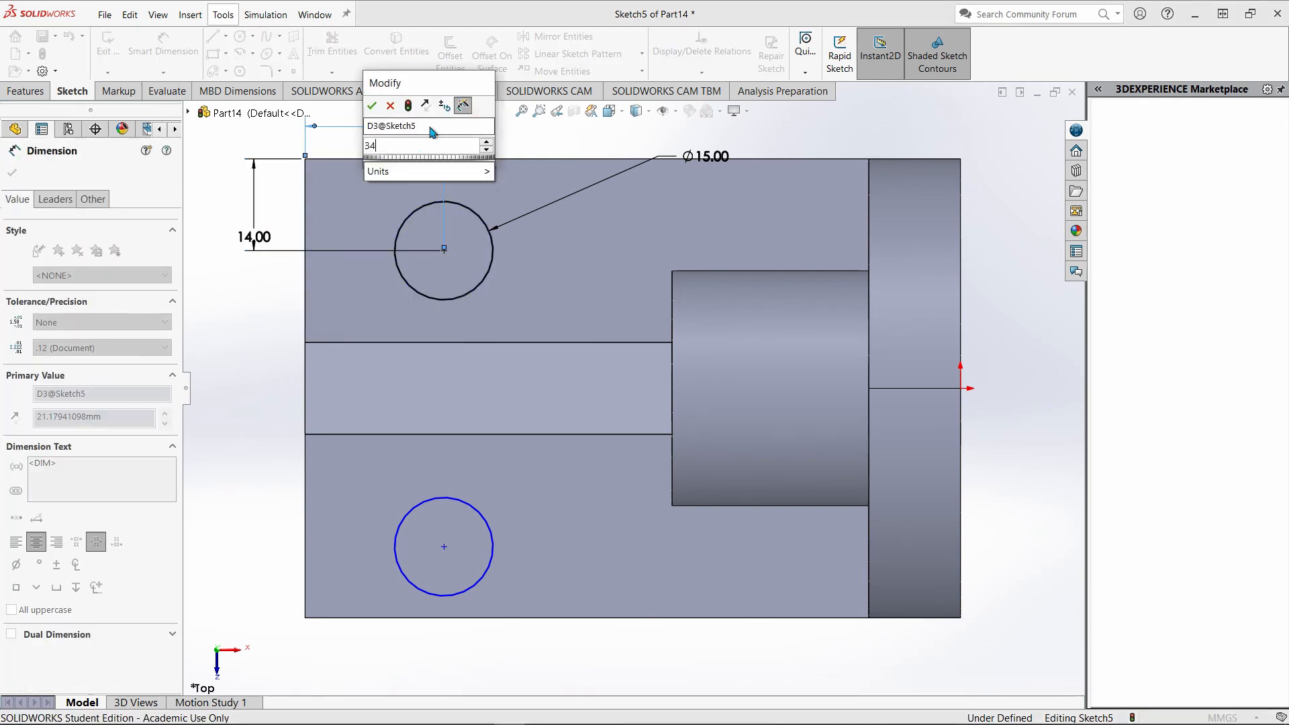
pyautogui.press('Return')
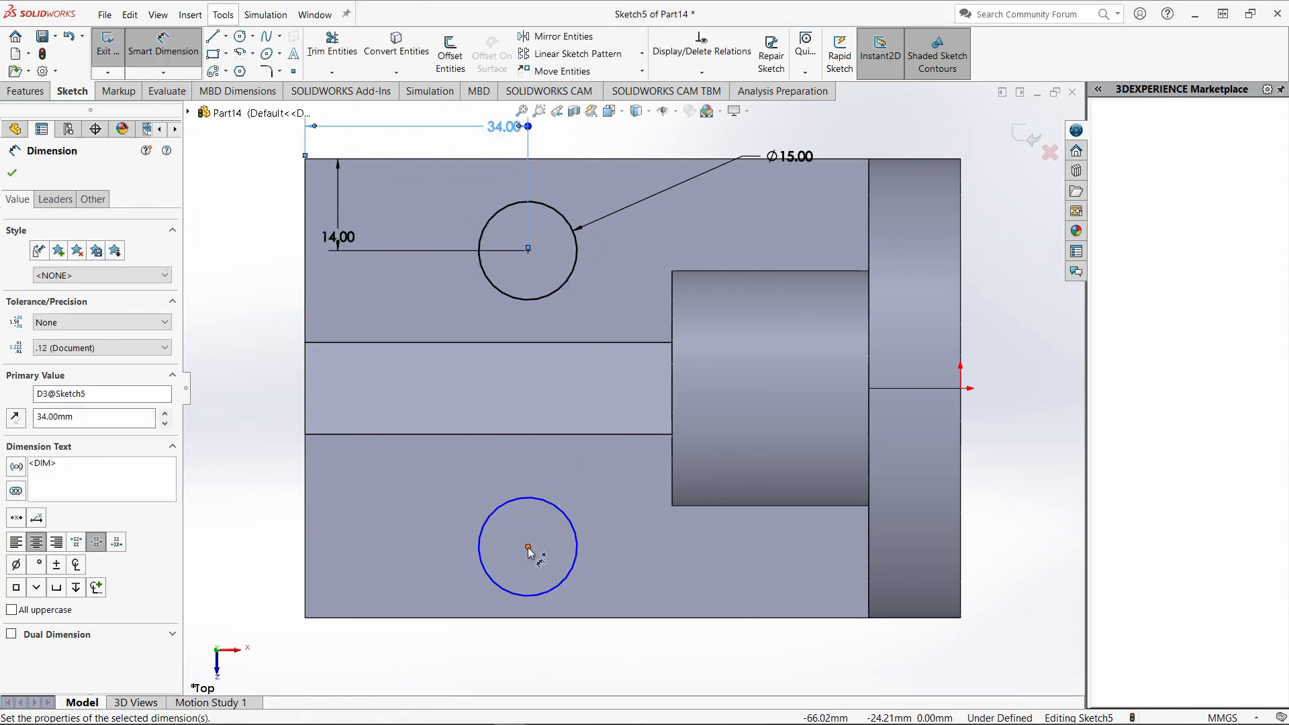
# Step: Dimension the lower circle's centre 14 mm from the base's lower long edge
pyautogui.click(528, 547)
pyautogui.click(540, 618)
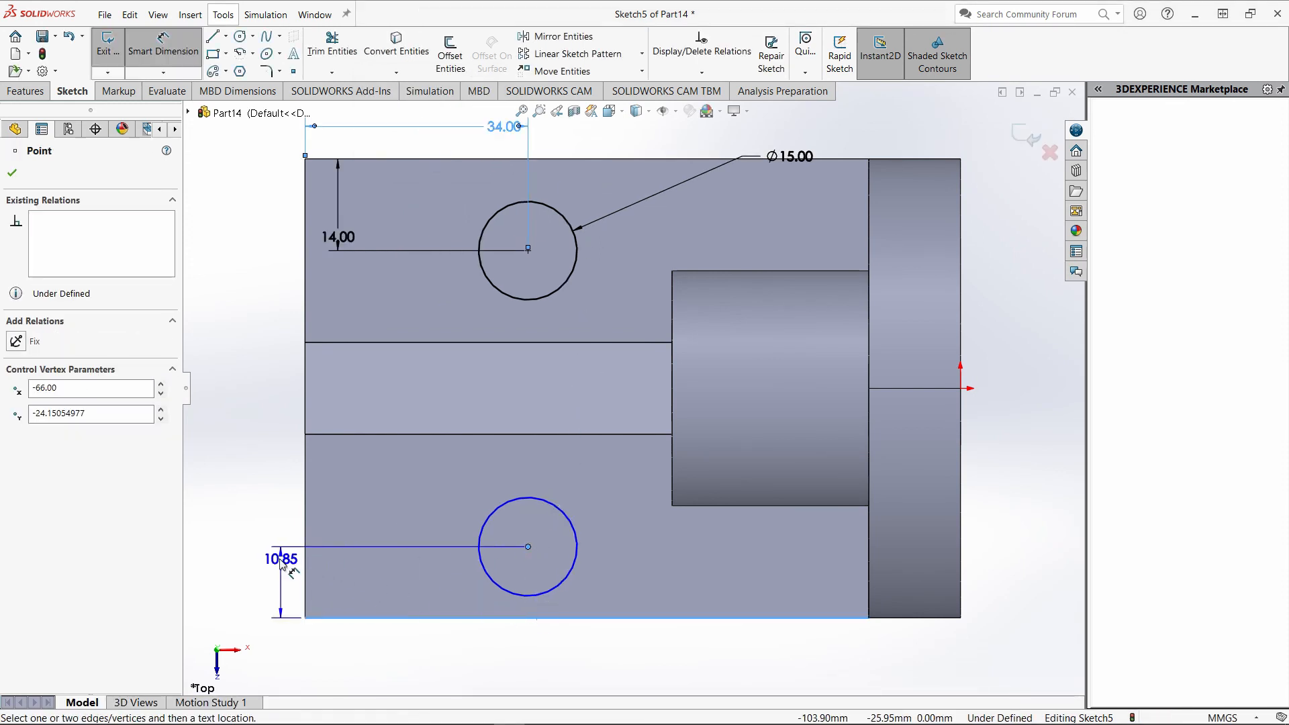
pyautogui.click(282, 562)
pyautogui.press('Return')
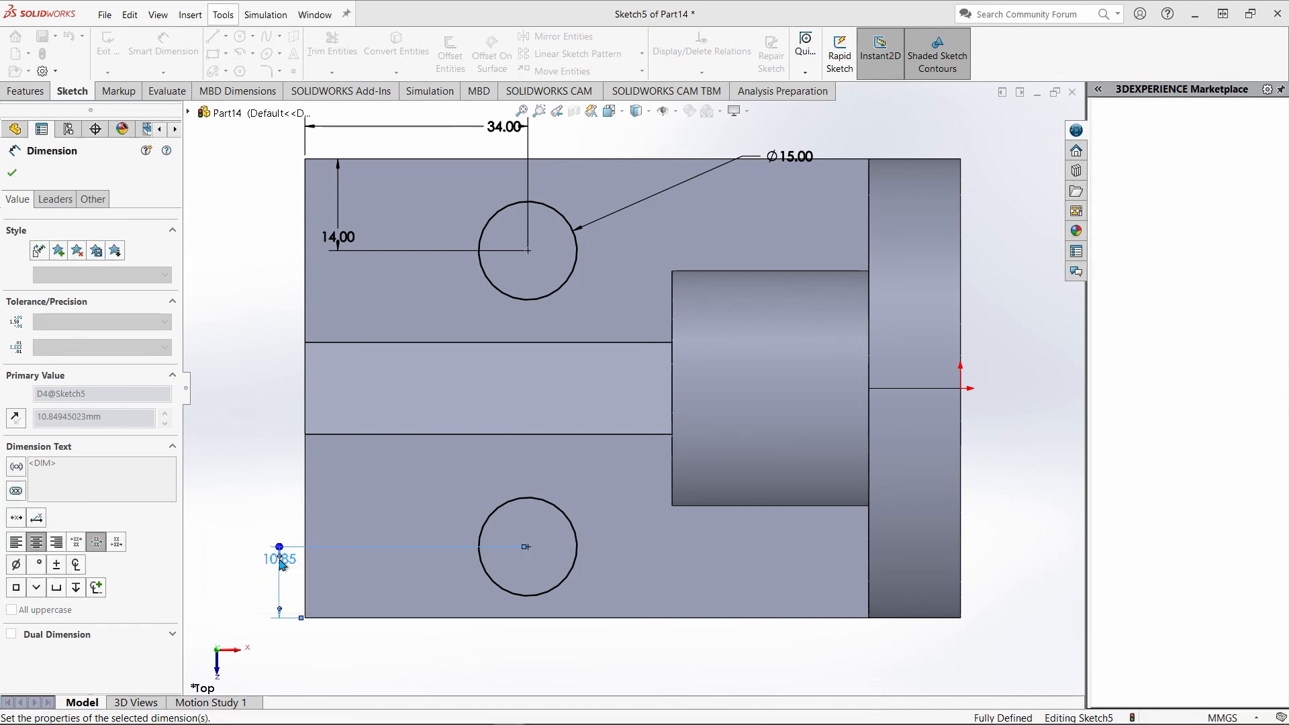
# Step: Exit the sketch and cut both circles with a 30 mm blind Extruded Cut, reversed to go up through the base
pyautogui.click(108, 41)
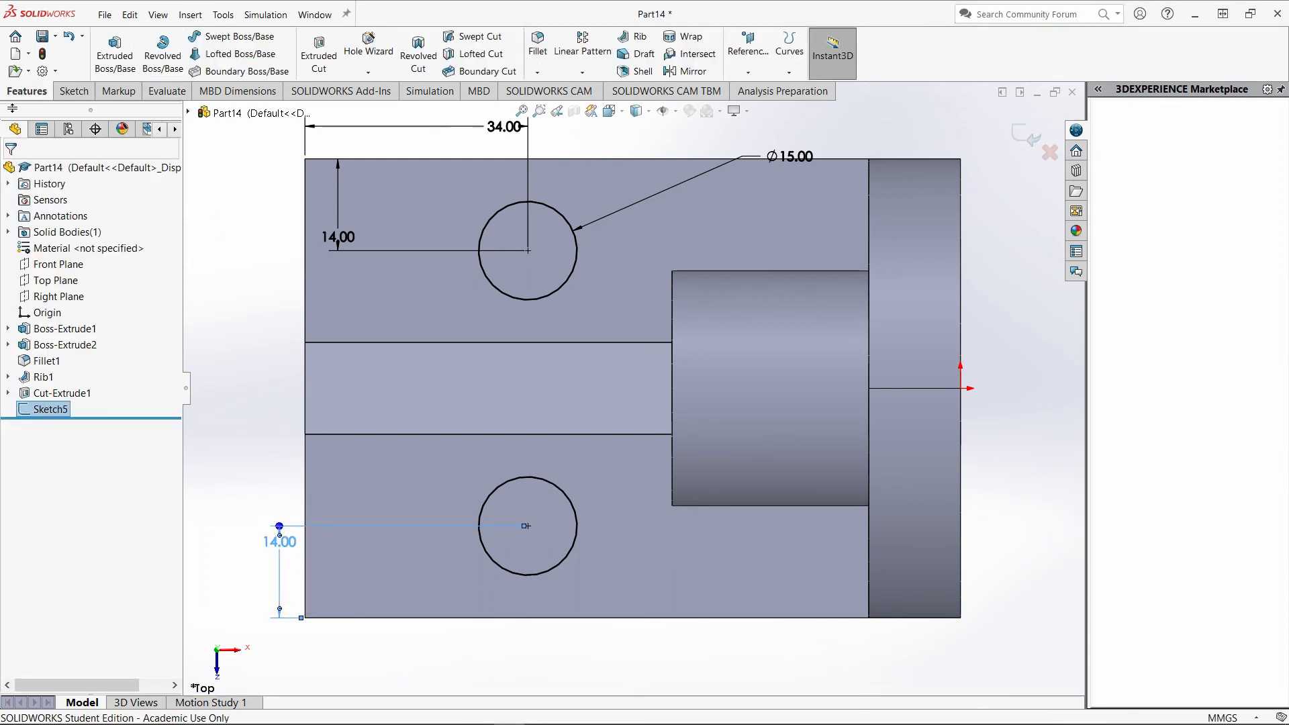
pyautogui.click(318, 53)
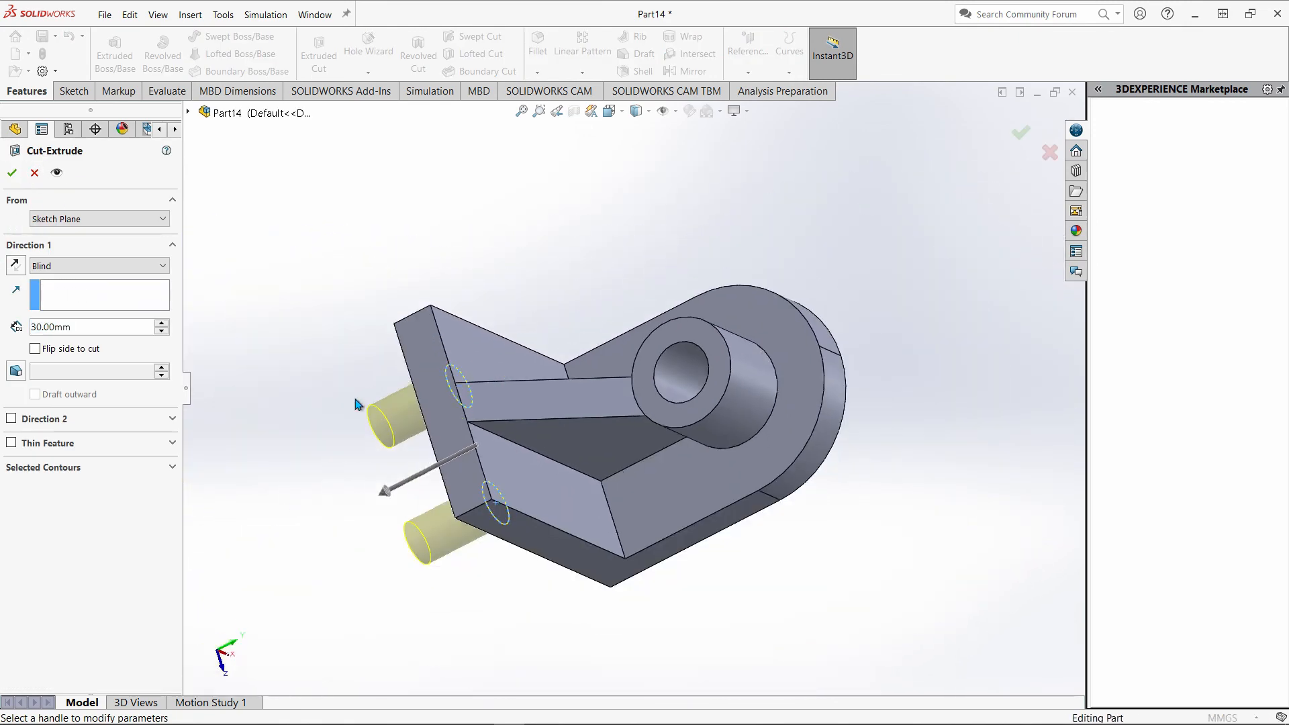
pyautogui.click(15, 264)
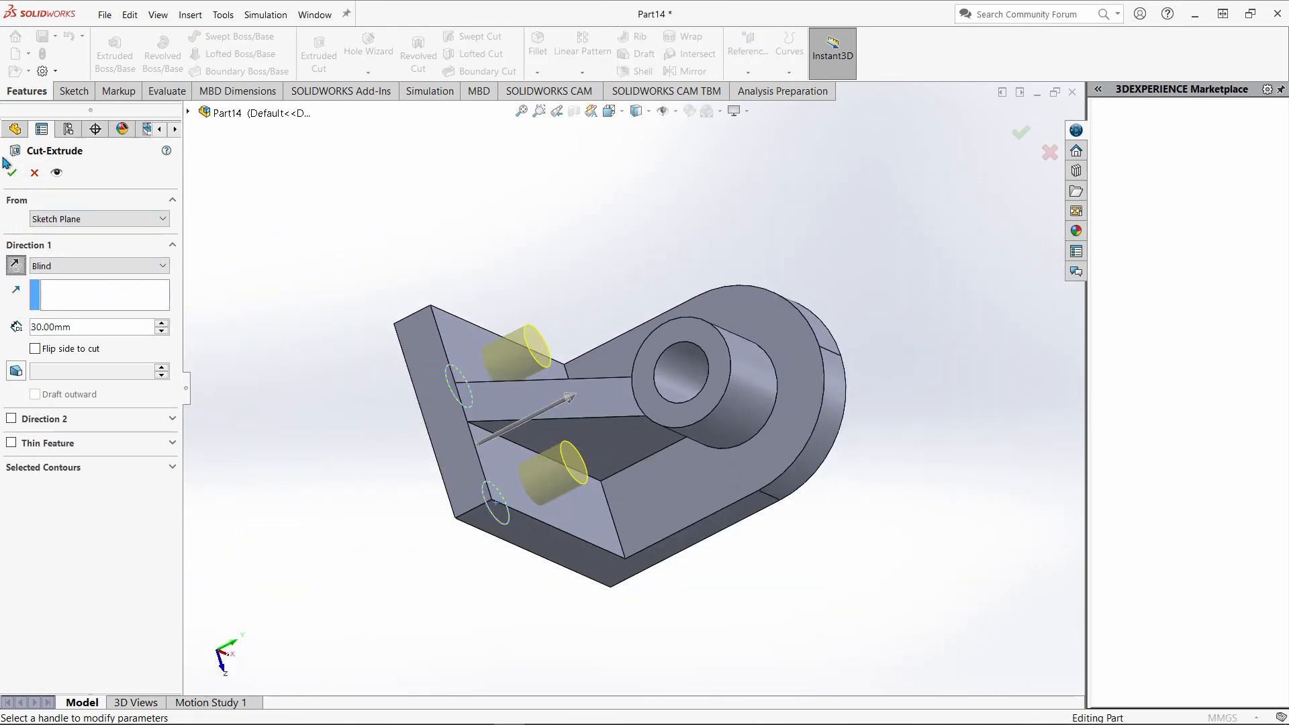
pyautogui.click(12, 177)
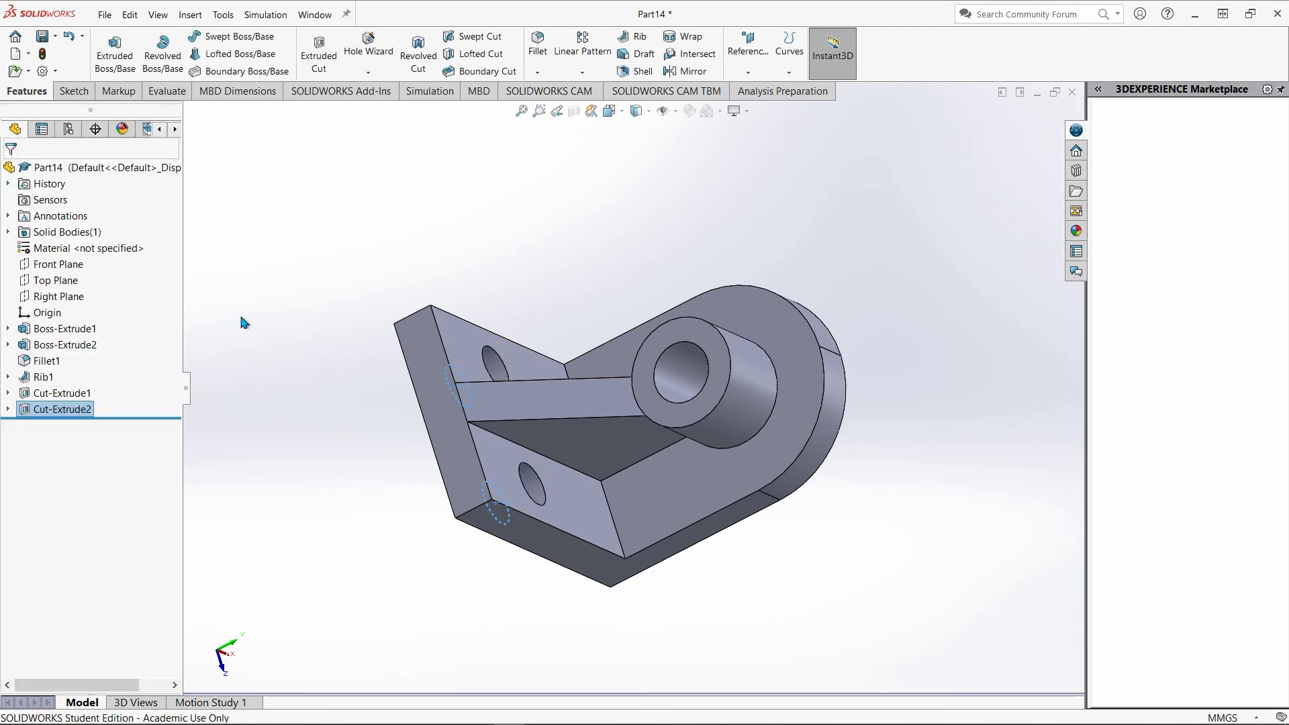
# Step: Compare the bracket with the Paint 3D reference drawing, then return to SOLIDWORKS and inspect the model from the side
pyautogui.moveTo(243, 323); pyautogui.dragTo(409, 484, button='middle')
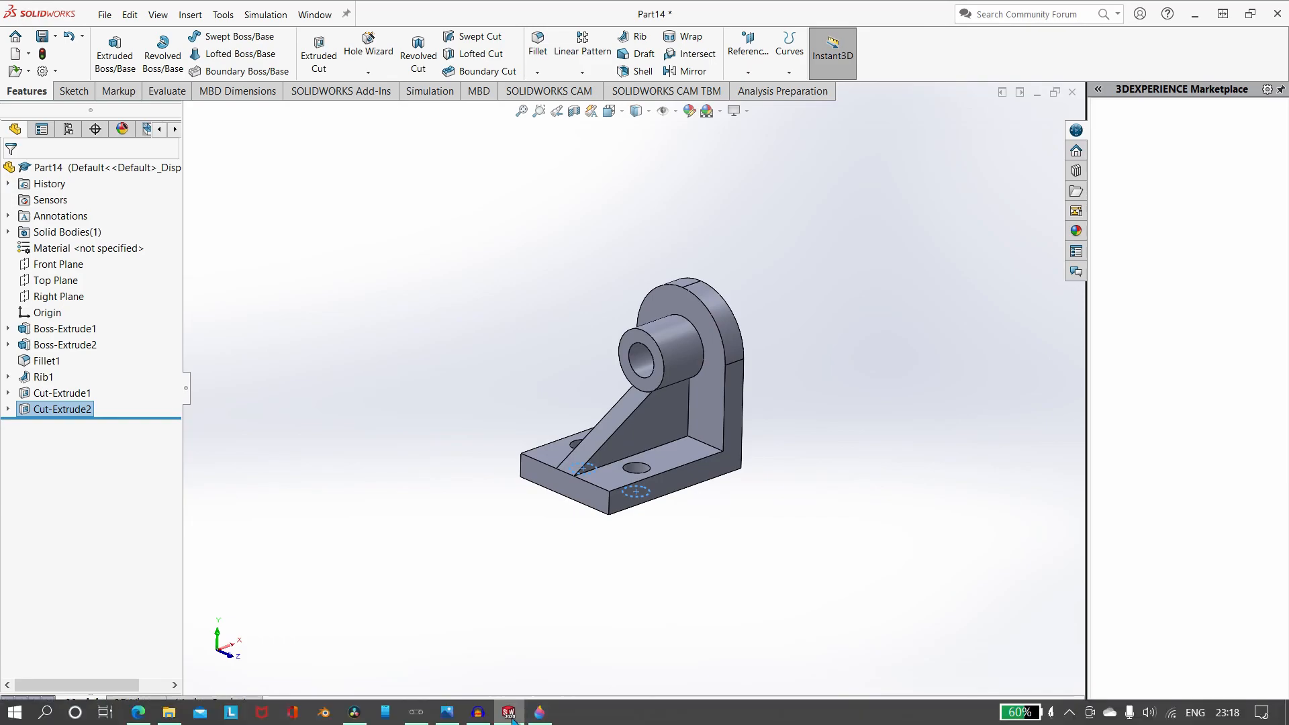
pyautogui.click(537, 712)
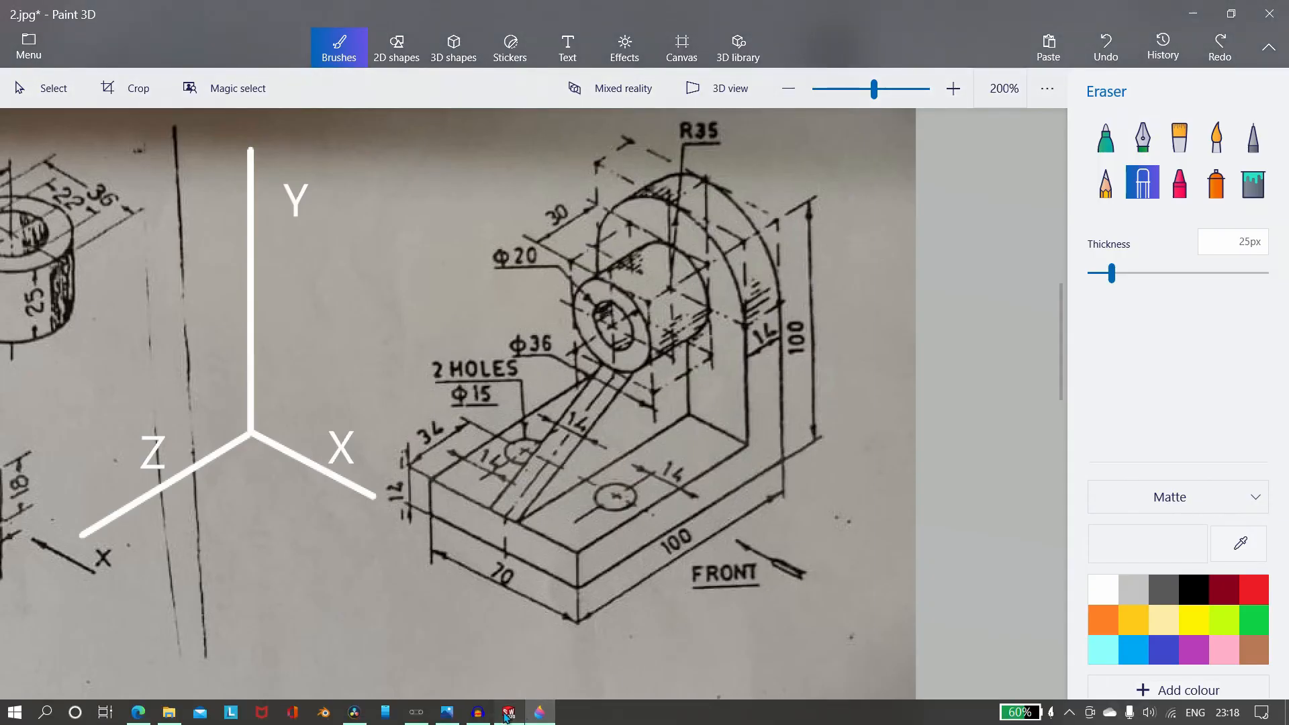
pyautogui.click(509, 713)
pyautogui.moveTo(529, 335)
pyautogui.mouseDown(button='middle')
pyautogui.moveTo(414, 341)
pyautogui.moveTo(336, 380)
pyautogui.moveTo(920, 461)
pyautogui.moveTo(782, 461)
pyautogui.moveTo(561, 512)
pyautogui.moveTo(485, 498)
pyautogui.mouseUp(button='middle')
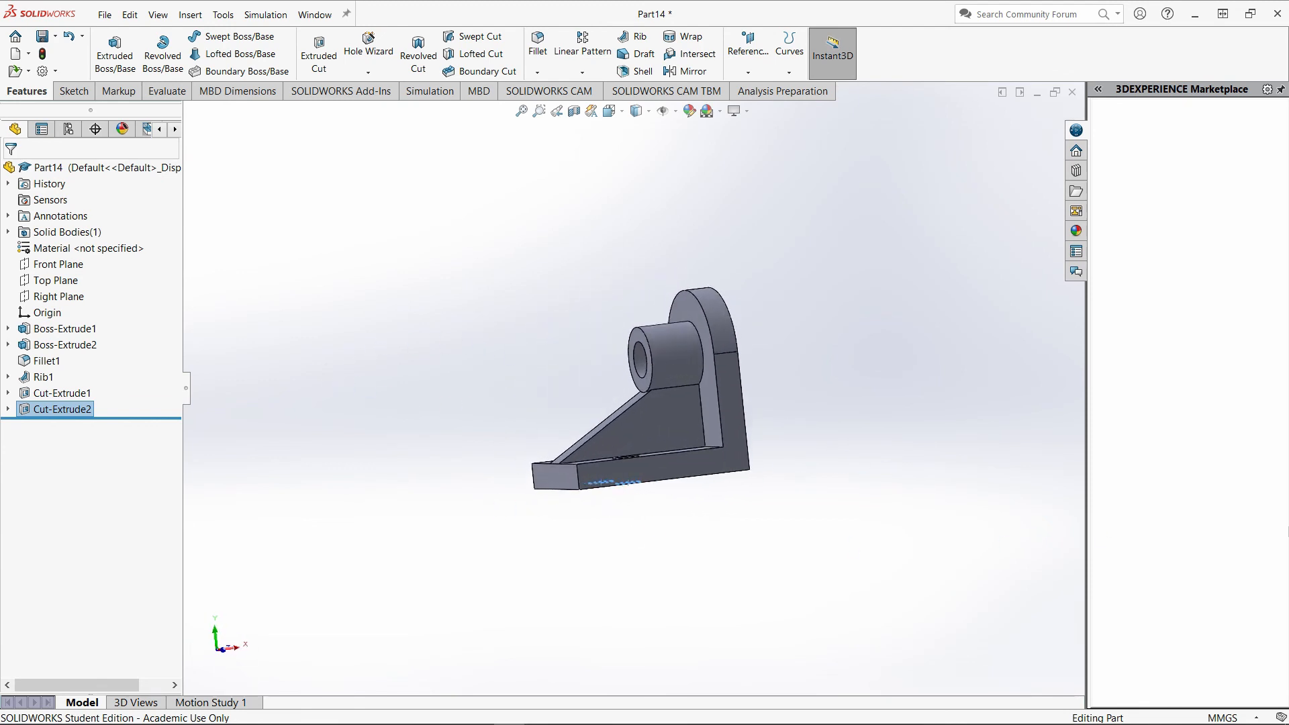